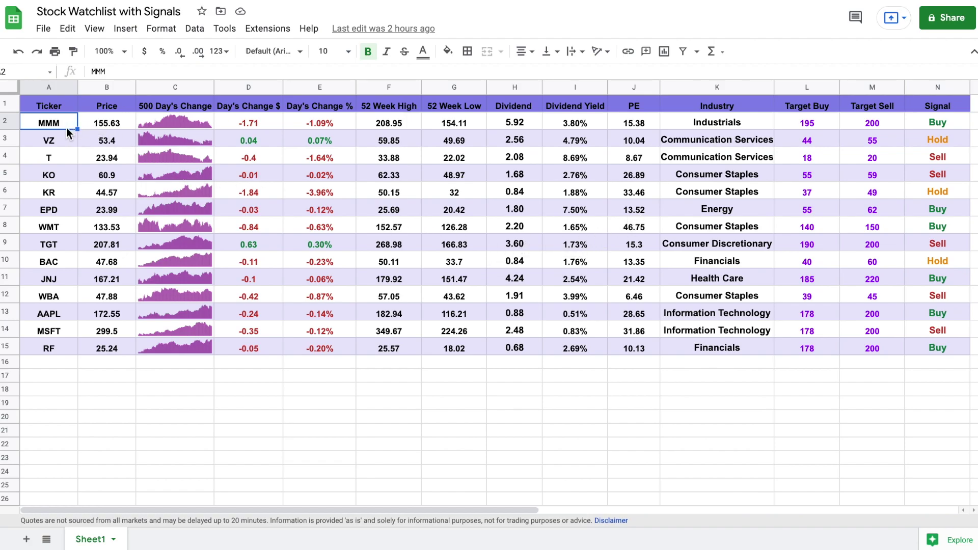
# - Replace the ticker in A2 with O and set its target buy to 60 and target sell to 80
pyautogui.write('O')
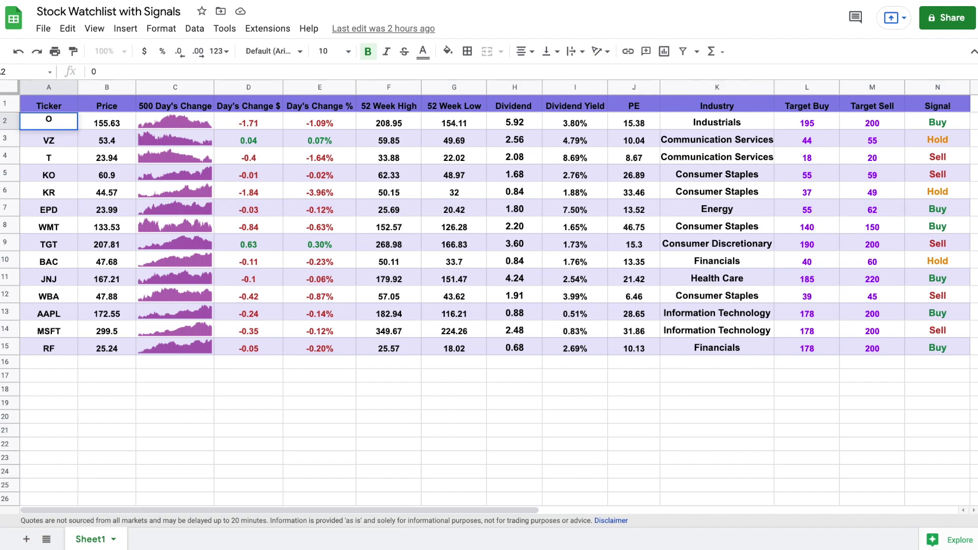
pyautogui.press('Return')
pyautogui.click(810, 126)
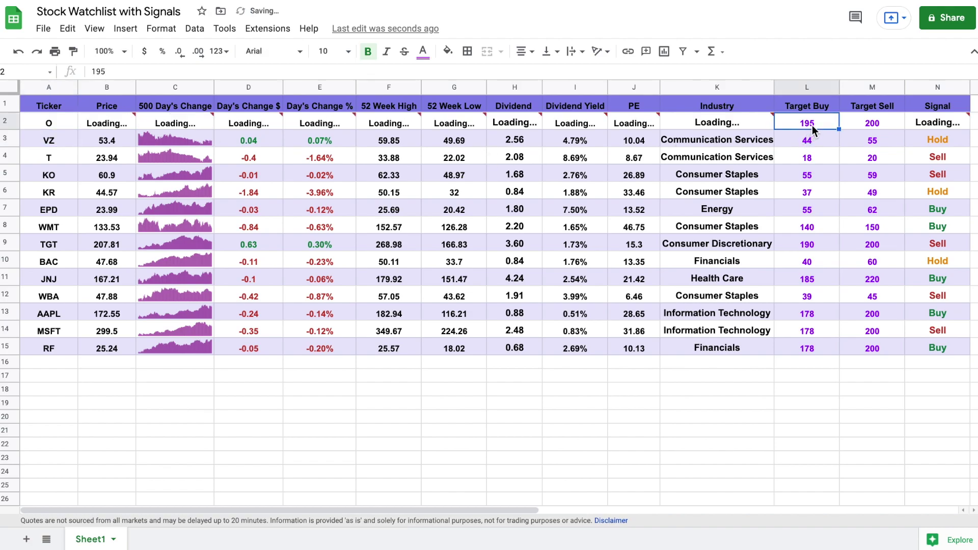
pyautogui.write('60')
pyautogui.press('Tab')
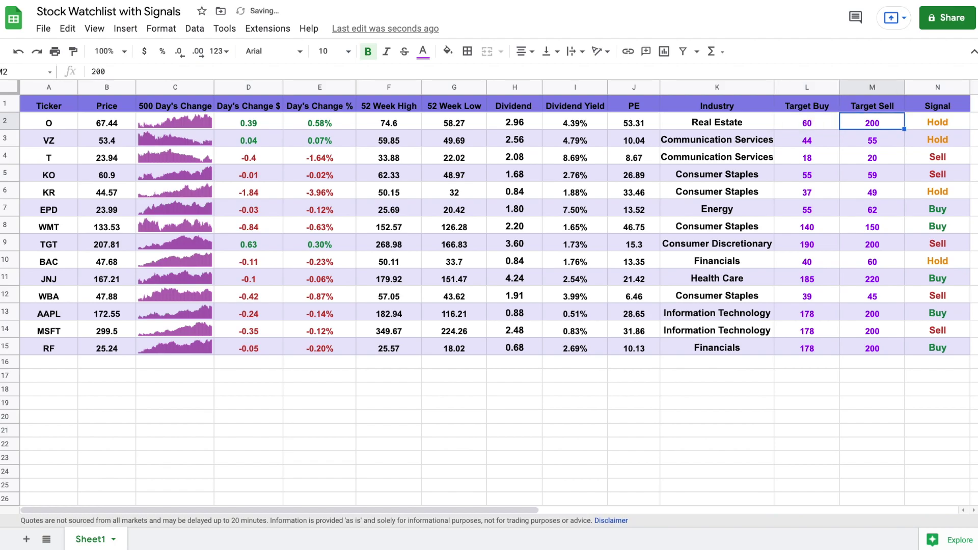
pyautogui.write('80')
pyautogui.press('Return')
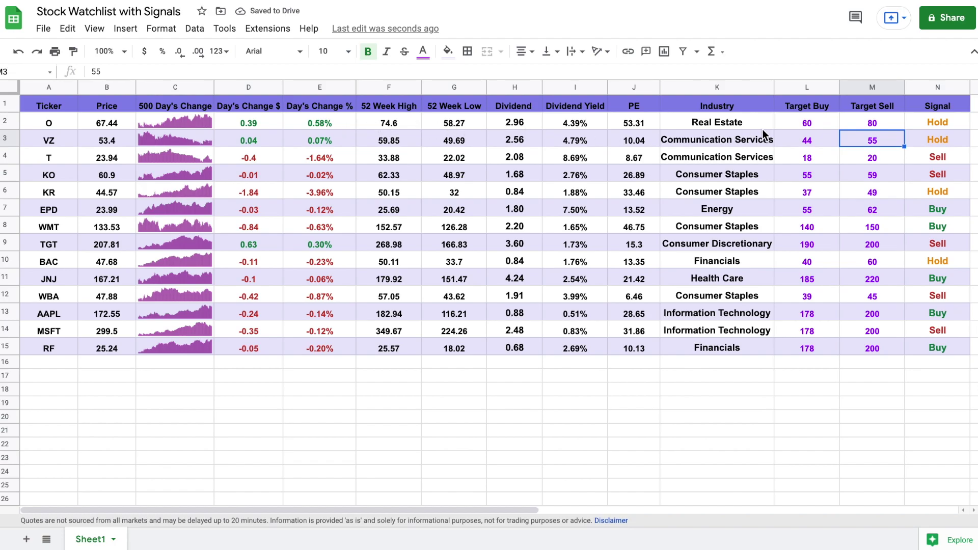
# - Examine row 2's target buy, target sell and the formula behind its signal
pyautogui.click(822, 124)
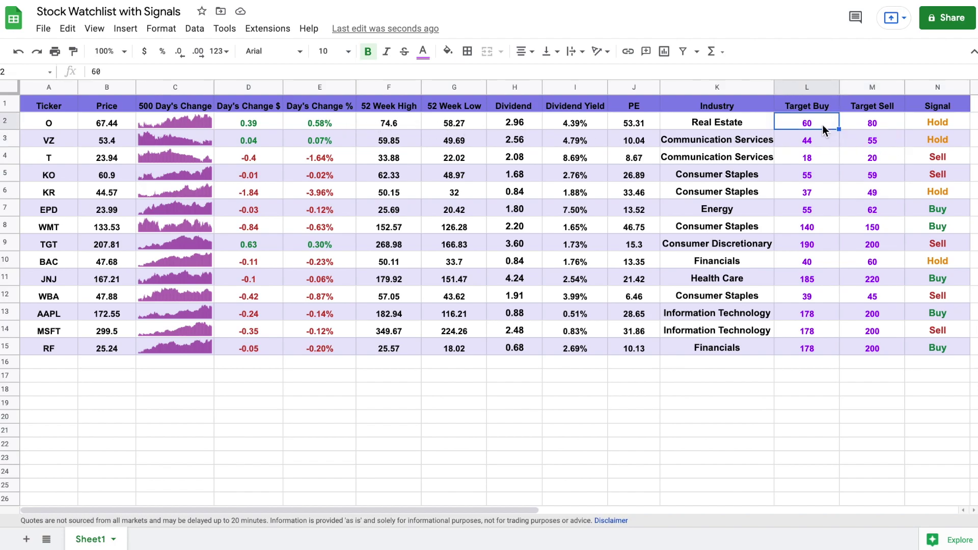
pyautogui.click(866, 125)
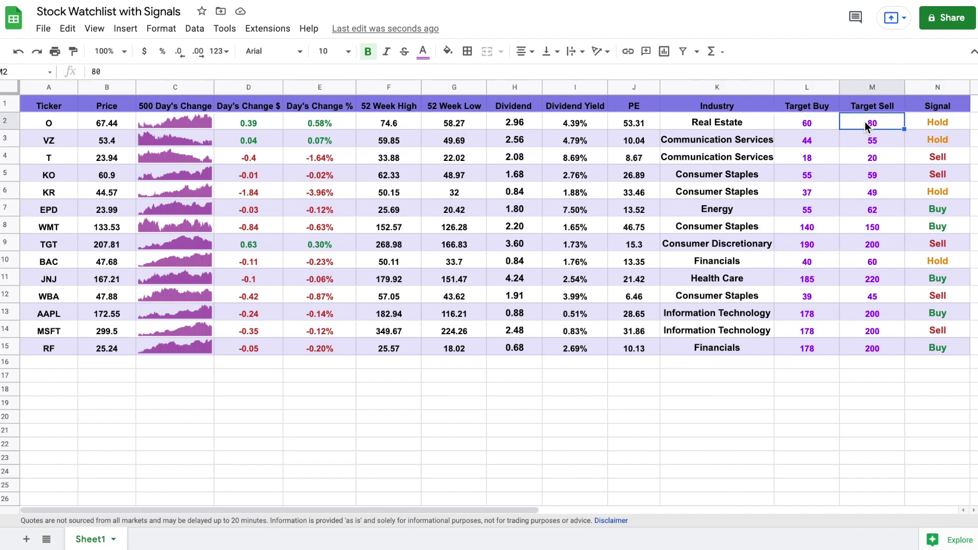
pyautogui.click(952, 123)
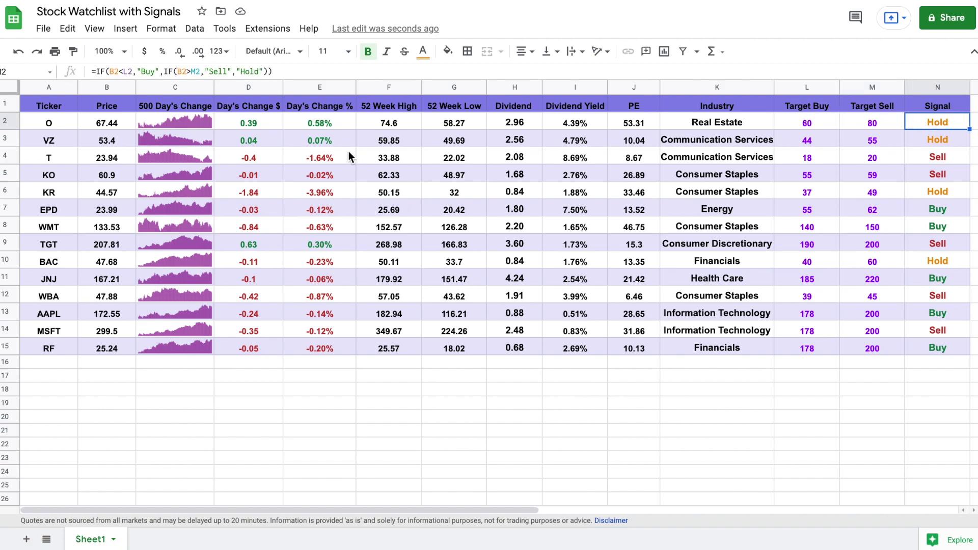
# - Set the number of days in the sparkline column's header, C1, to 250
pyautogui.click(194, 121)
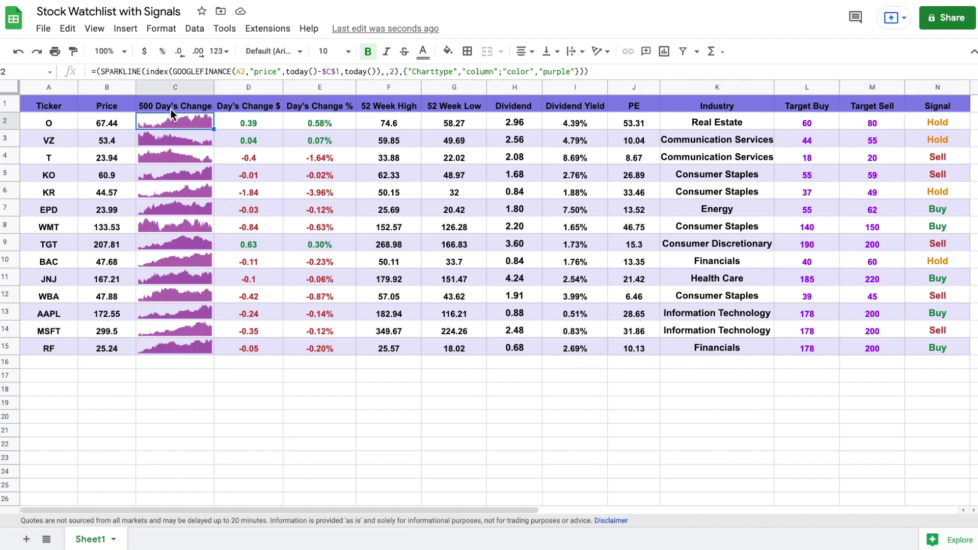
pyautogui.click(185, 106)
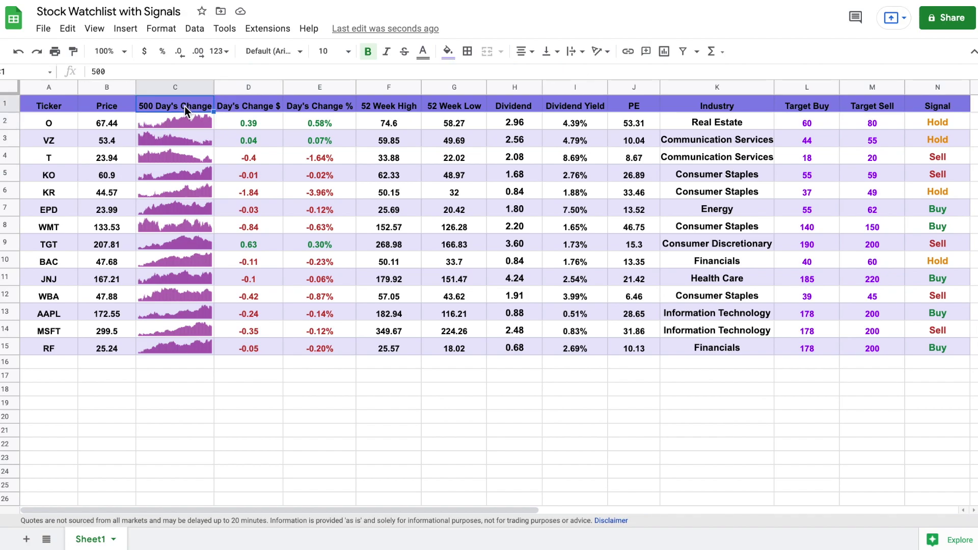
pyautogui.write('250')
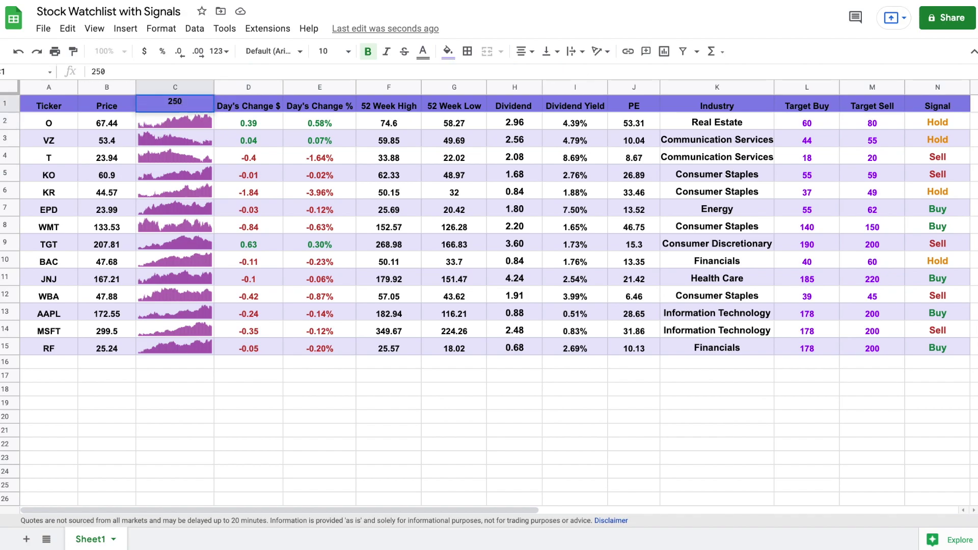
pyautogui.press('Return')
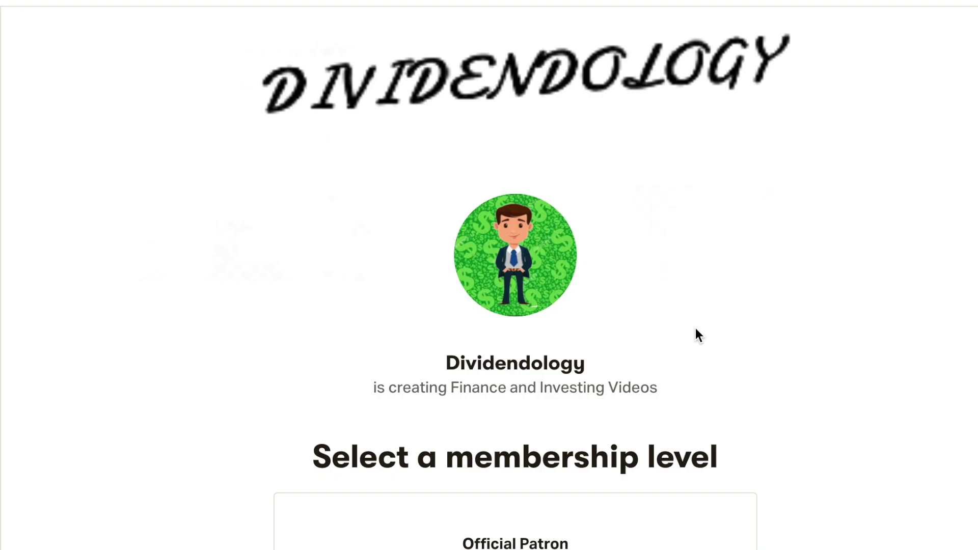
pyautogui.scroll(-1, 696, 334)
pyautogui.scroll(-8, 695, 328)
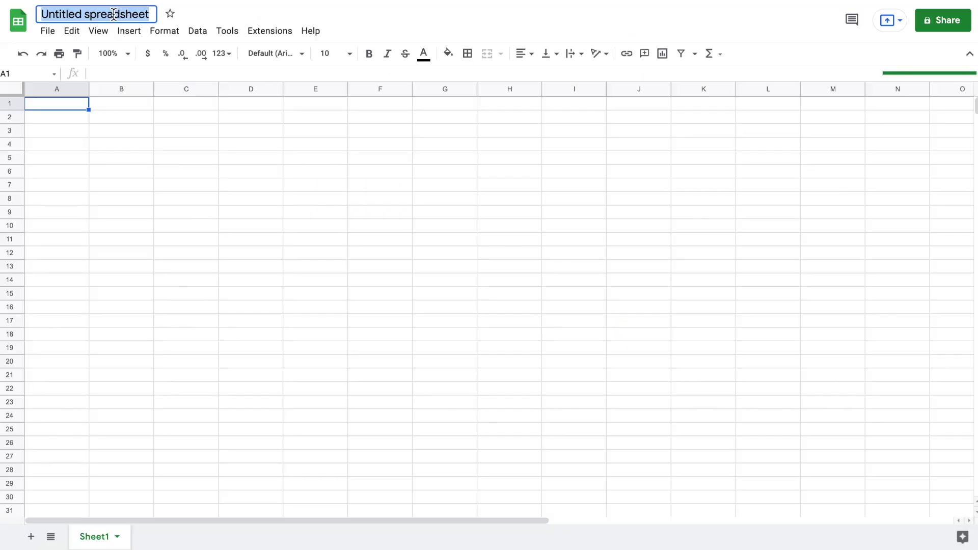
# - Name the new untitled spreadsheet "Stock Watchlist with Signals"
pyautogui.write('Stock')
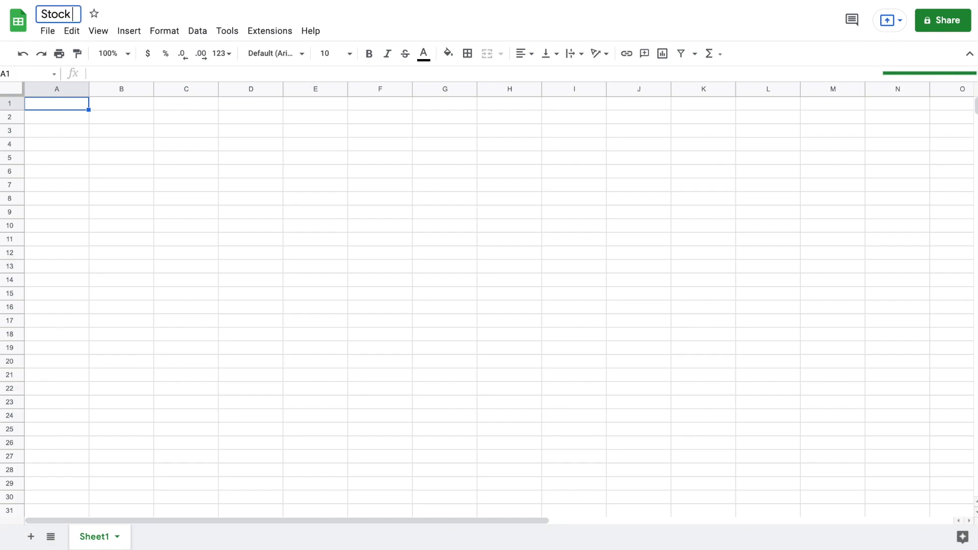
pyautogui.write(' Watchlist ')
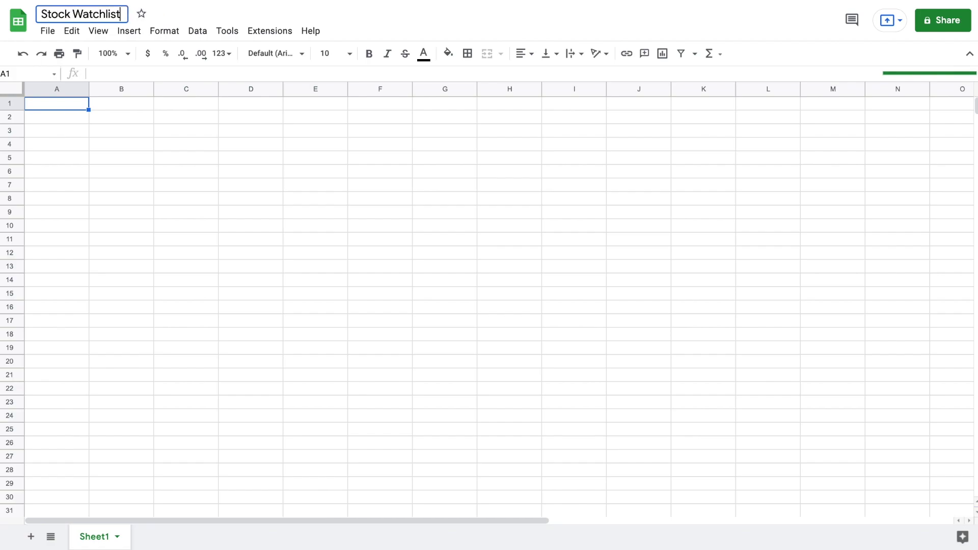
pyautogui.write('with ')
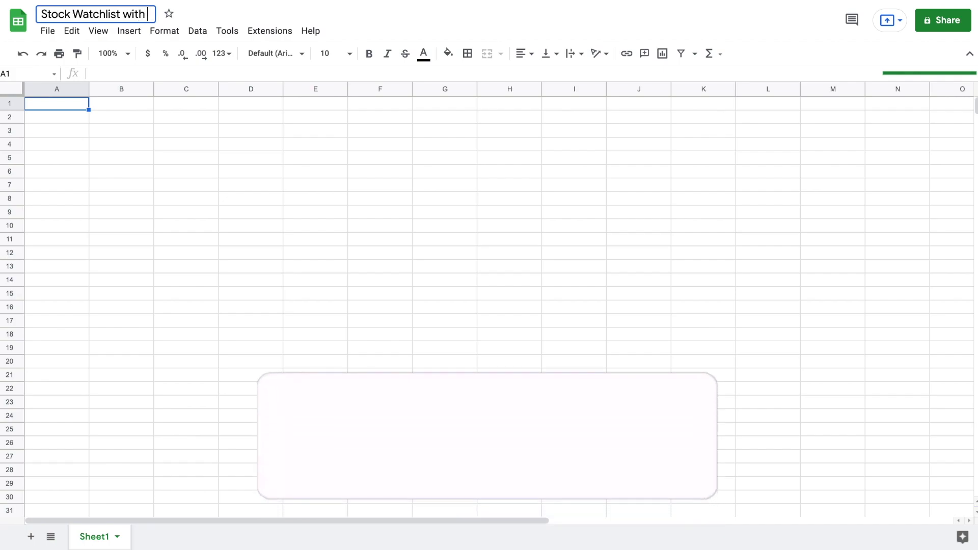
pyautogui.write('Signals')
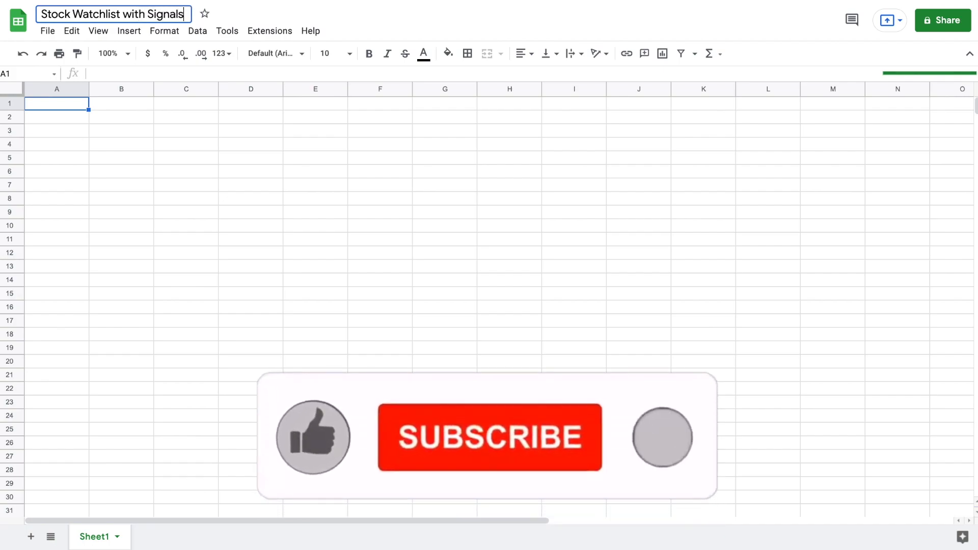
# - Enter the column headers "Ticker" in A1 and "Price" in B1
pyautogui.click(78, 103)
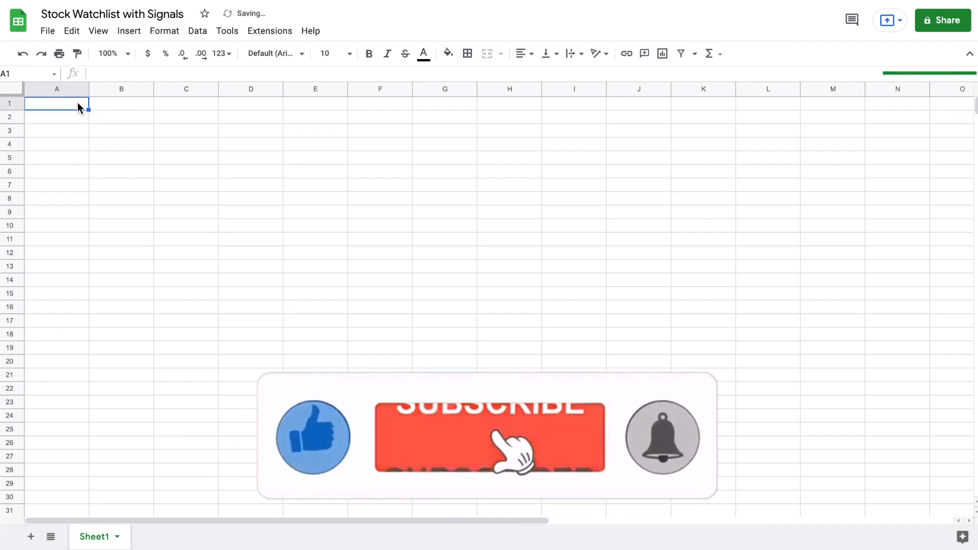
pyautogui.write('Ticker')
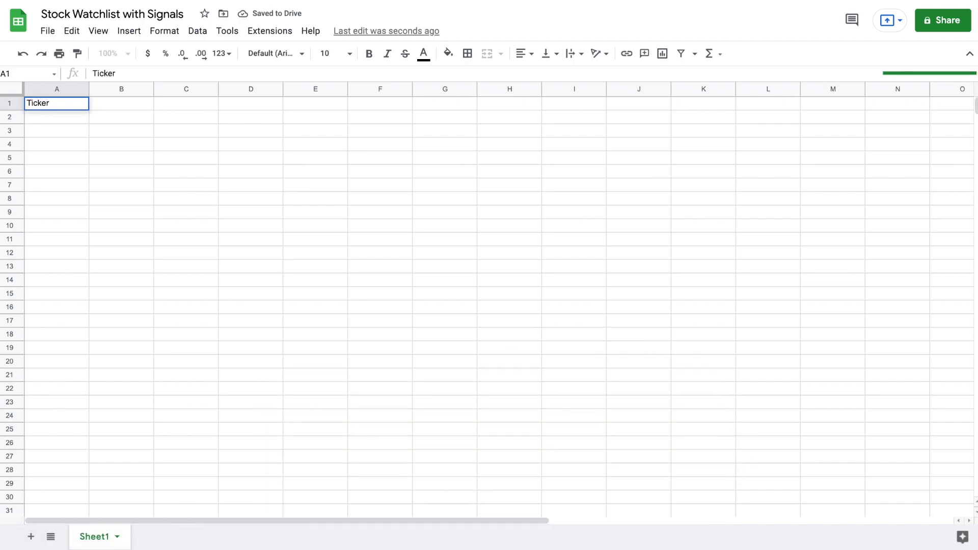
pyautogui.press('Tab')
pyautogui.write('Price')
pyautogui.press('Tab')
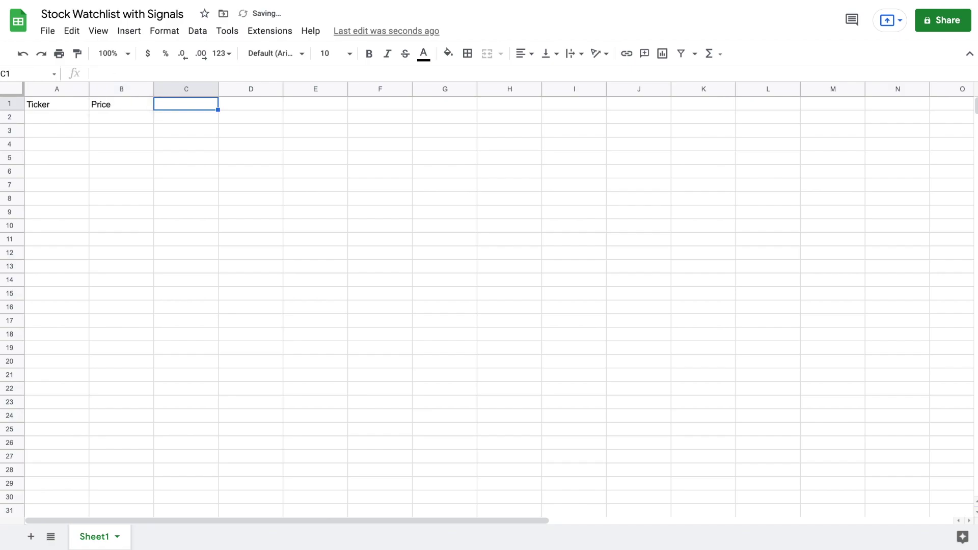
pyautogui.write('%Ch')
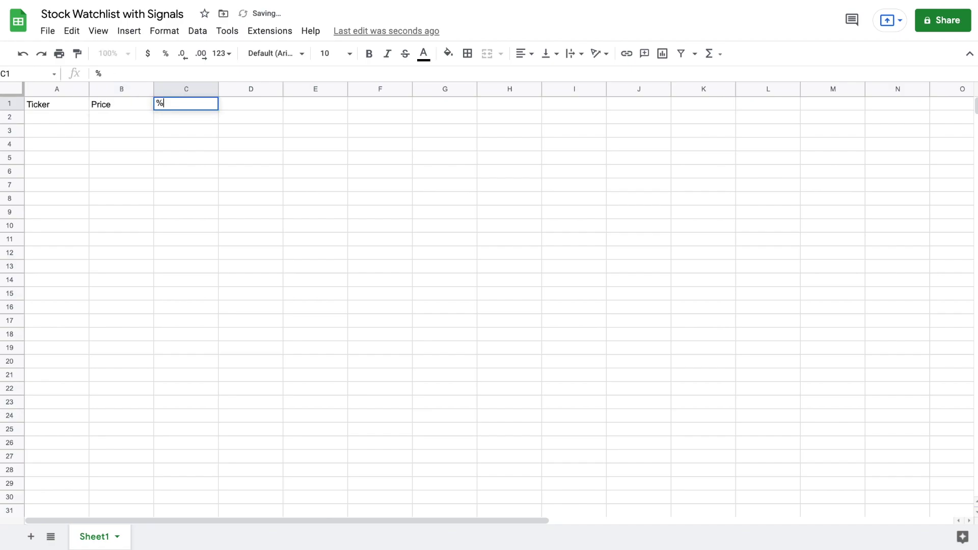
pyautogui.press('BackSpace')
pyautogui.press('BackSpace')
pyautogui.press('BackSpace')
# - Enter "500 Day's Change" as the column header in C1
pyautogui.write('500 ')
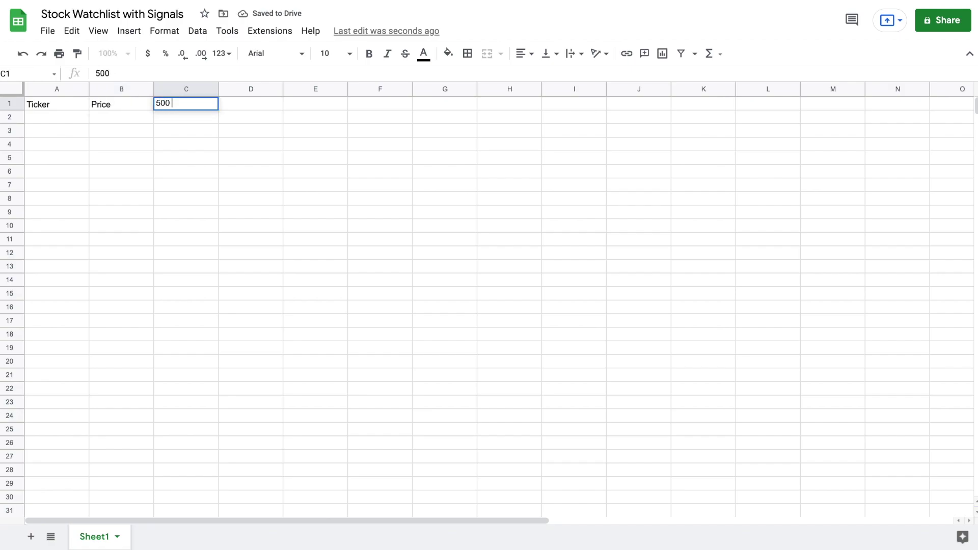
pyautogui.write("Day's Change")
pyautogui.press('Tab')
# - Enter the column headers "Day's Change $" in D1 and "Day's Change %" in E1
pyautogui.write("Day's c")
pyautogui.press('BackSpace')
pyautogui.write('Chan')
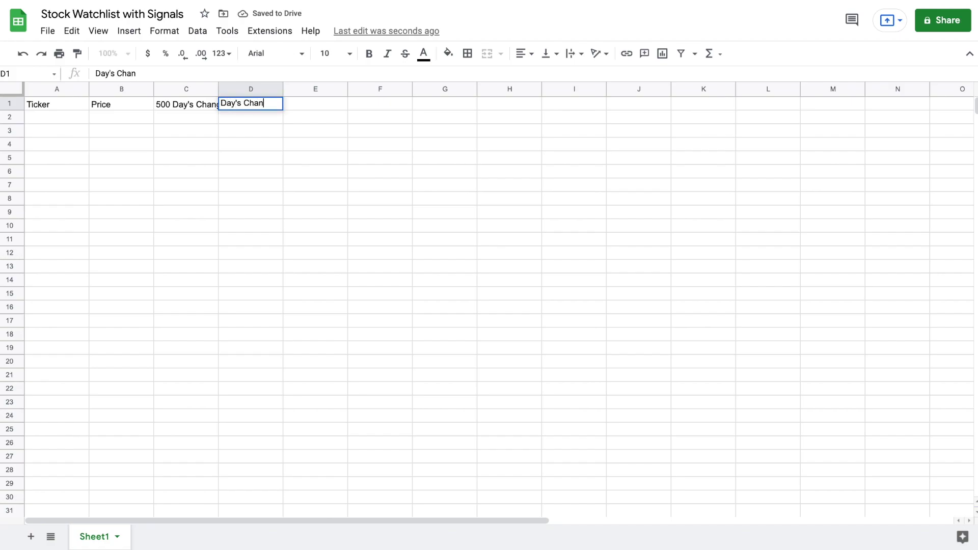
pyautogui.write('ge $')
pyautogui.press('Tab')
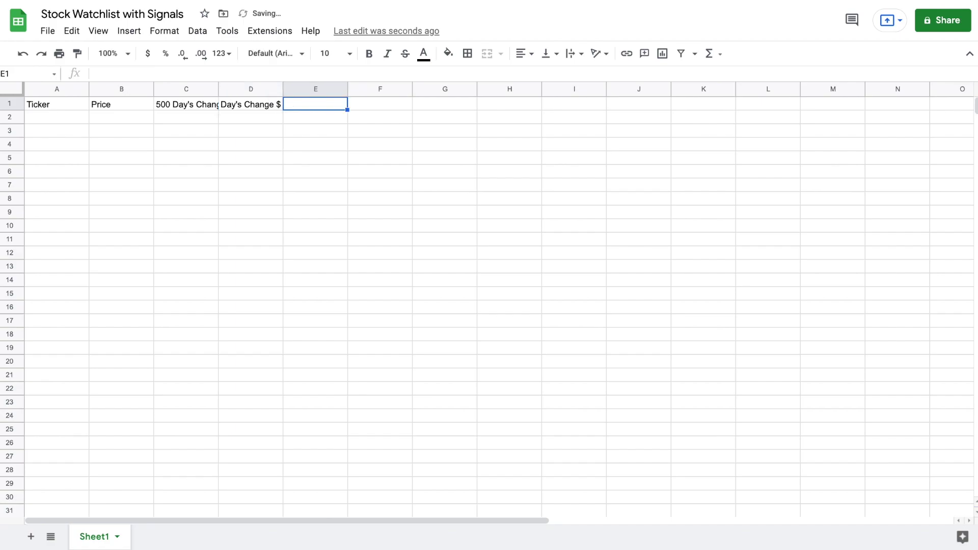
pyautogui.write("Day's Change")
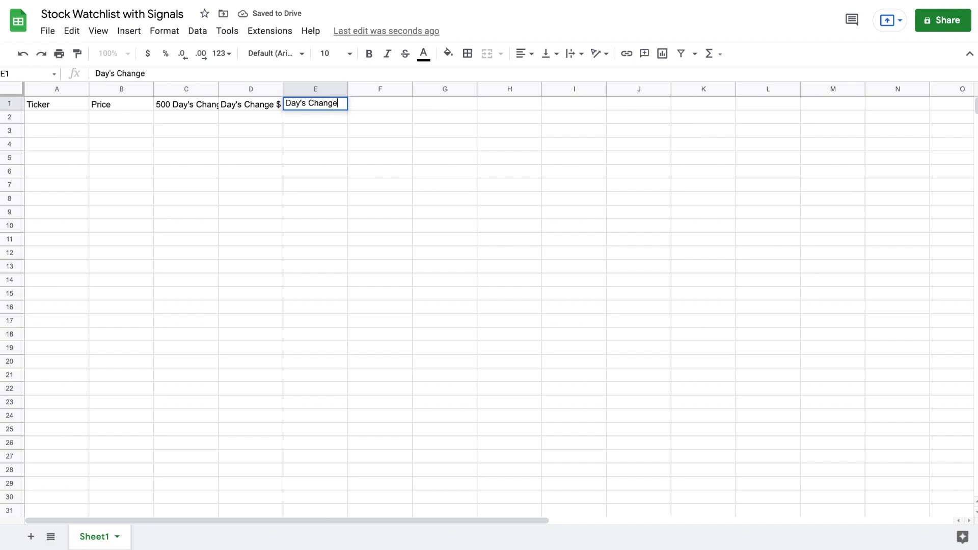
pyautogui.write(' %')
pyautogui.press('Tab')
# - Enter the column headers "52 Week High" in F1 and "52 Week Low" in G1
pyautogui.write('52 Week ')
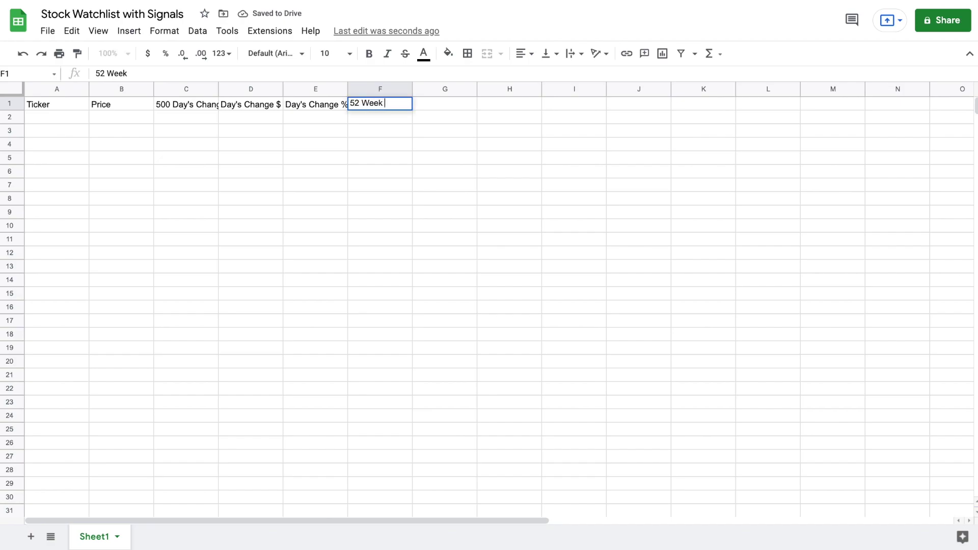
pyautogui.write('High')
pyautogui.press('Tab')
pyautogui.write('52 Week ')
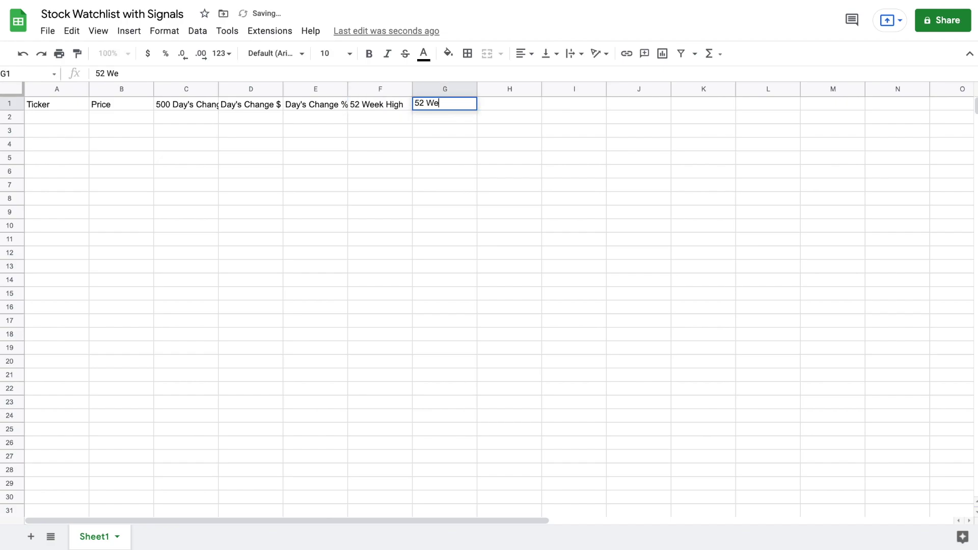
pyautogui.write('Low')
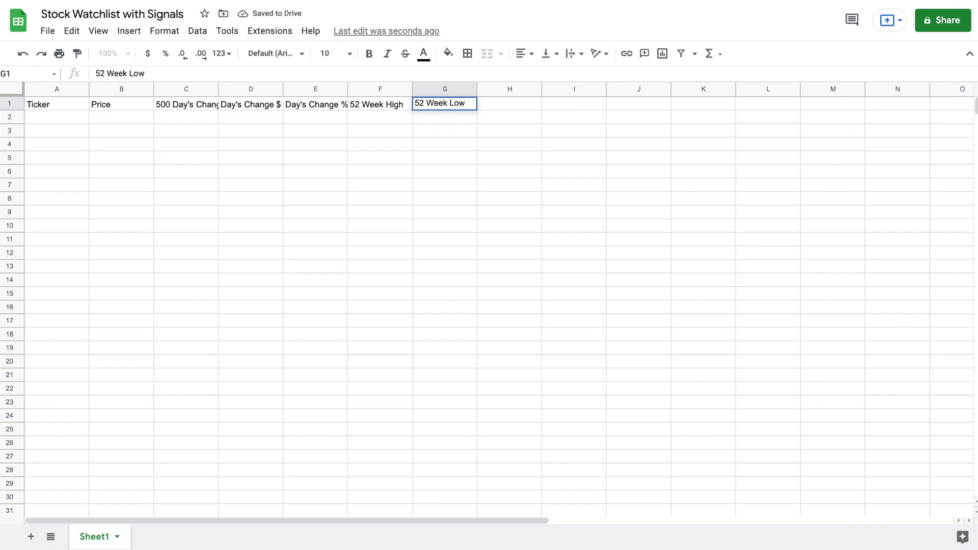
pyautogui.press('Tab')
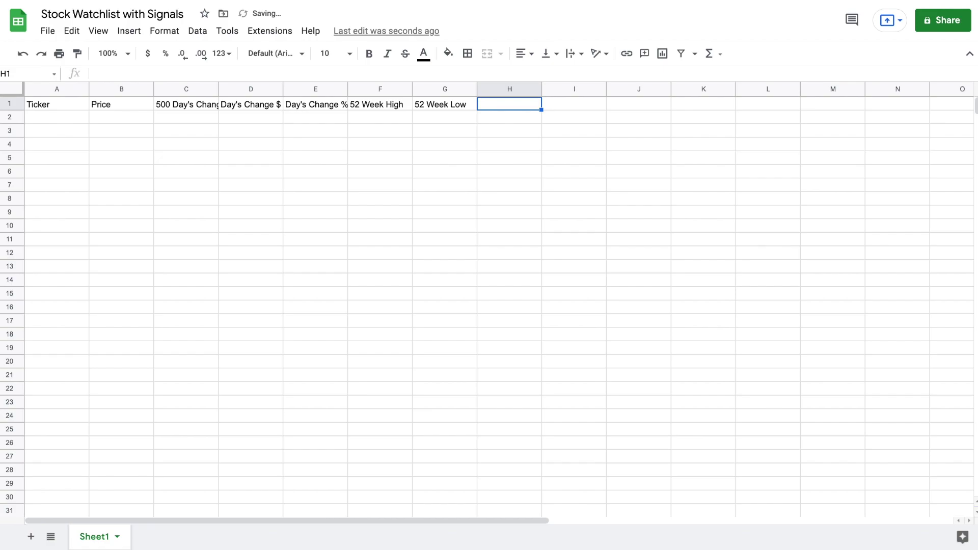
# - Enter the column headers "Dividend" in H1 and "Dividend Yiled" in I1
pyautogui.write('Dividend')
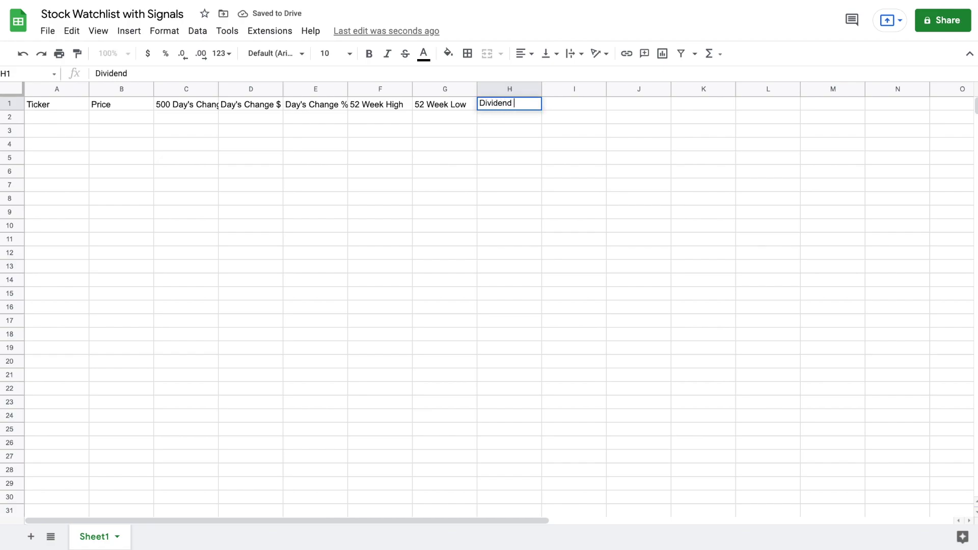
pyautogui.press('Tab')
pyautogui.write('D')
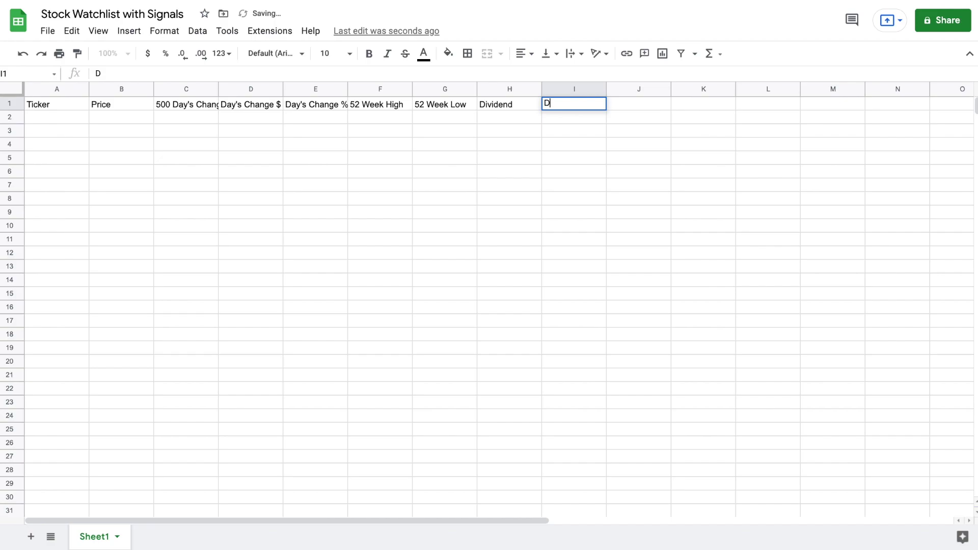
pyautogui.write('ividend Yiled')
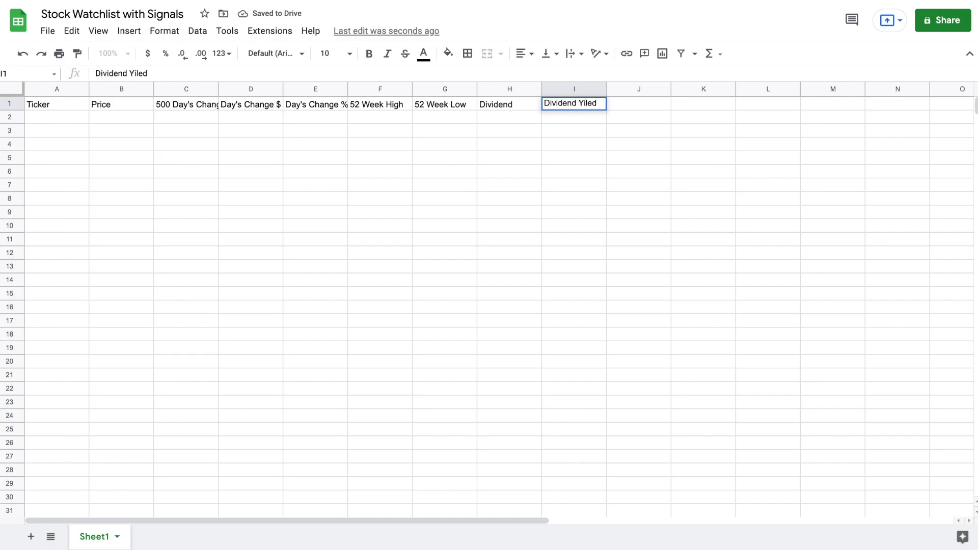
pyautogui.press('Tab')
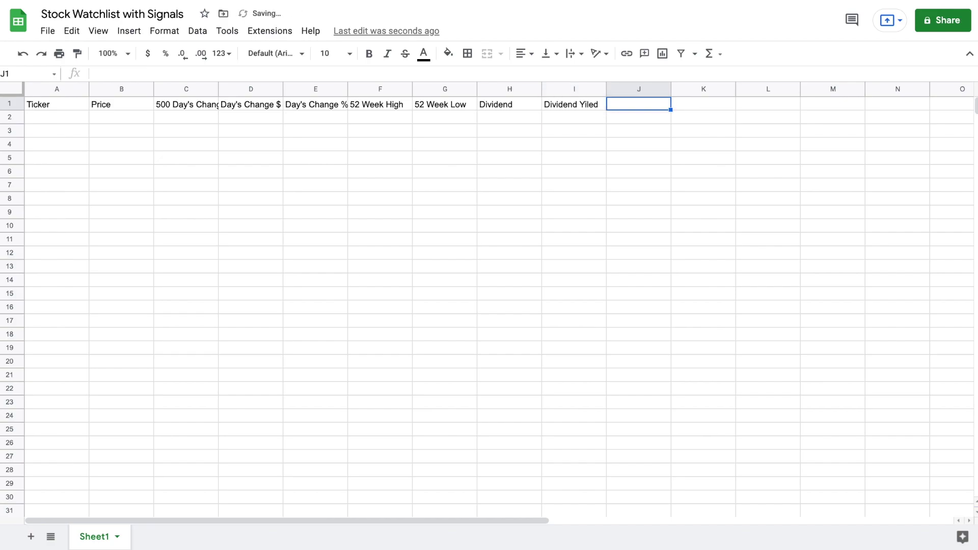
# - Enter the column headers "PE" in J1 and "Industry" in K1
pyautogui.write('PE')
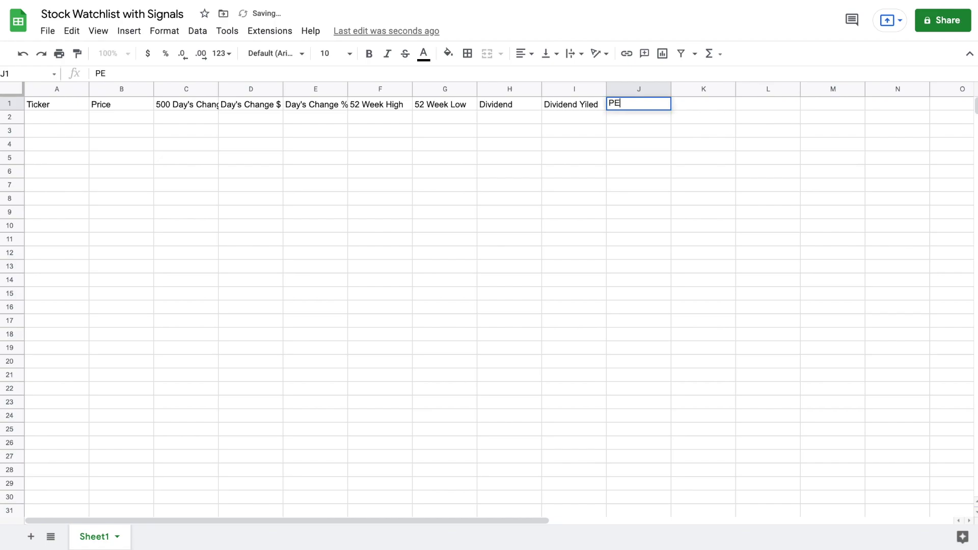
pyautogui.press('Tab')
pyautogui.write('Industry')
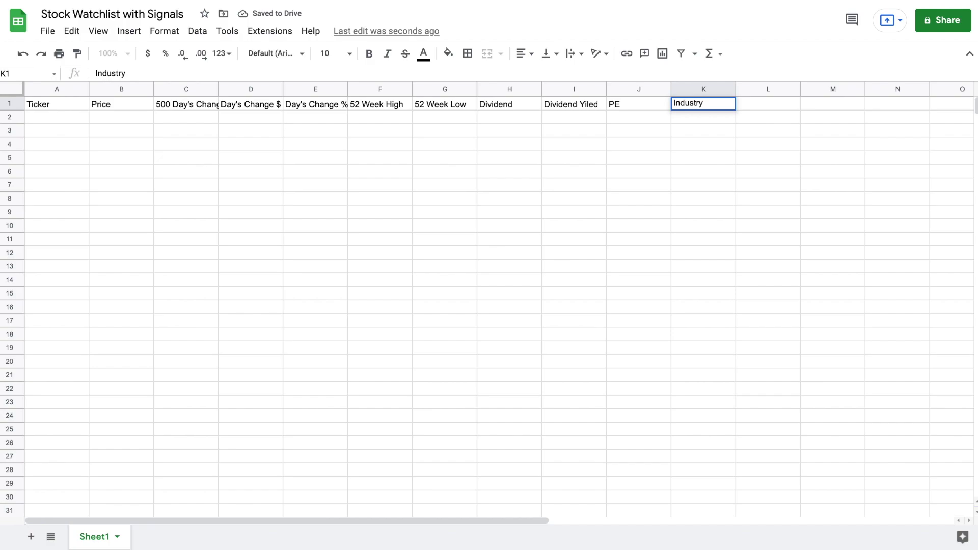
pyautogui.press('Return')
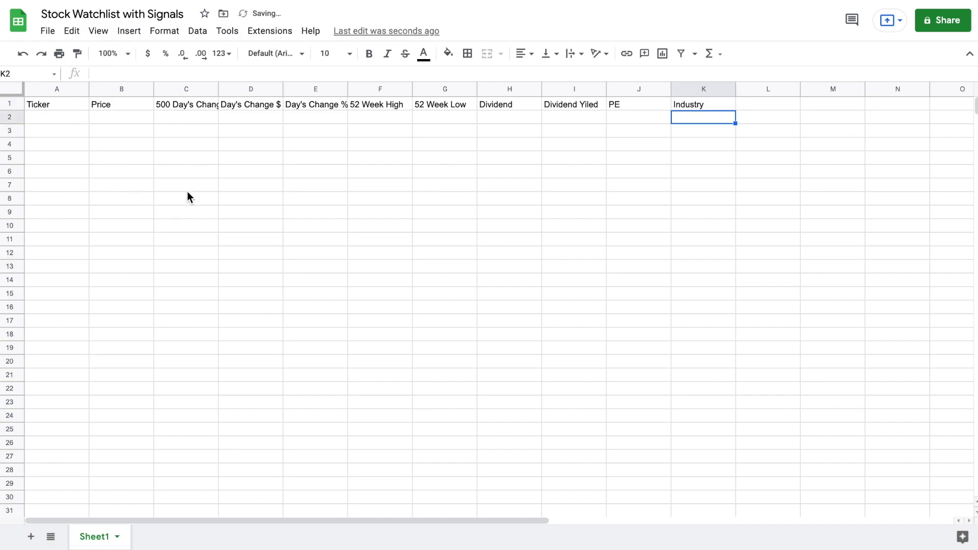
# - Enter the tickers MMM, VZ, T, KO, KR, EPD, WMT, TGT, BAC, JNJ, WBA, AAPL, MSFT and RF in A2:A15
pyautogui.click(73, 117)
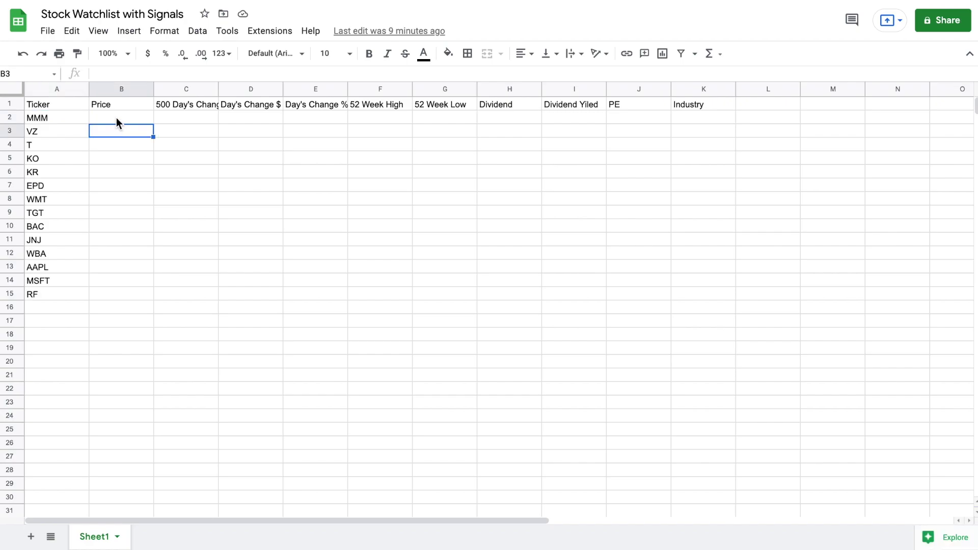
# - Enter the formula =GOOGLEFINANCE(A2) in B2 and fill it down through B15
pyautogui.click(115, 118)
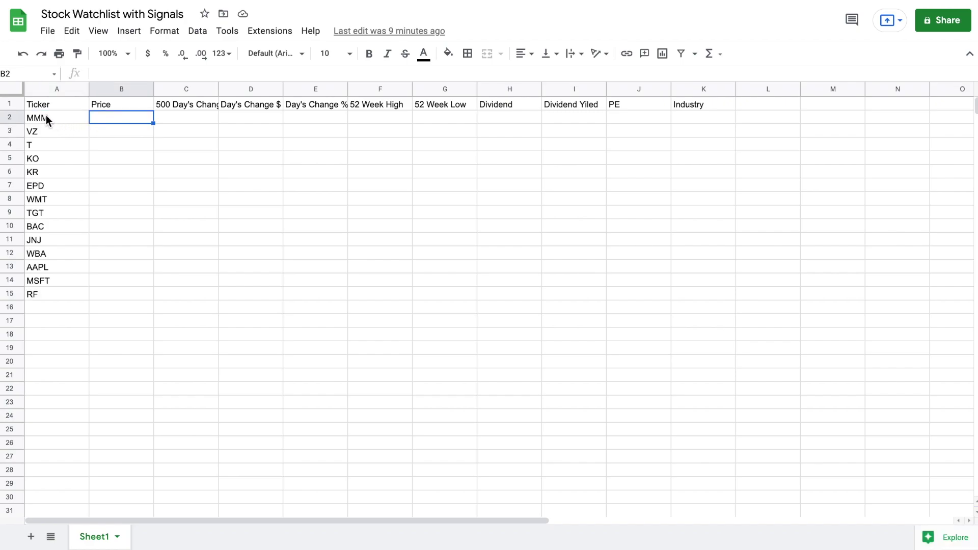
pyautogui.write('=goo')
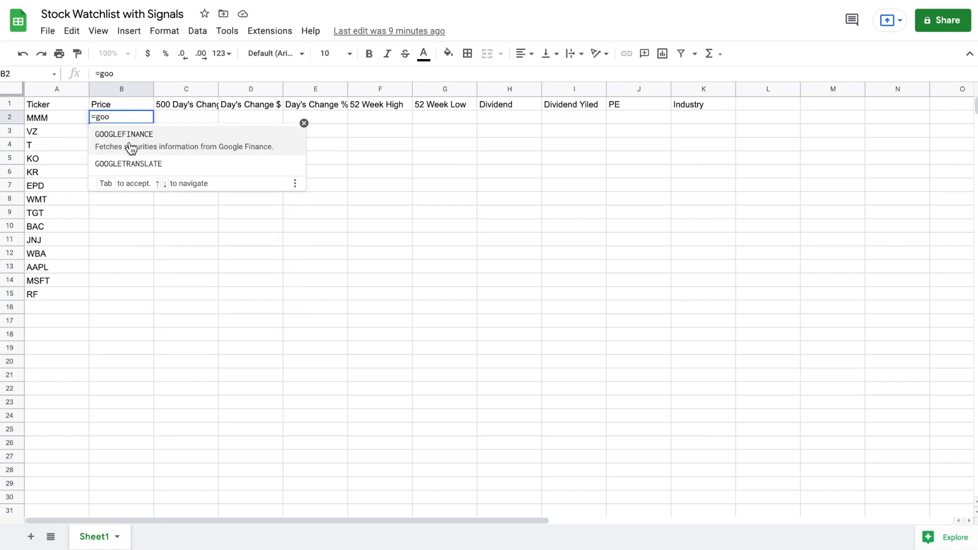
pyautogui.click(162, 142)
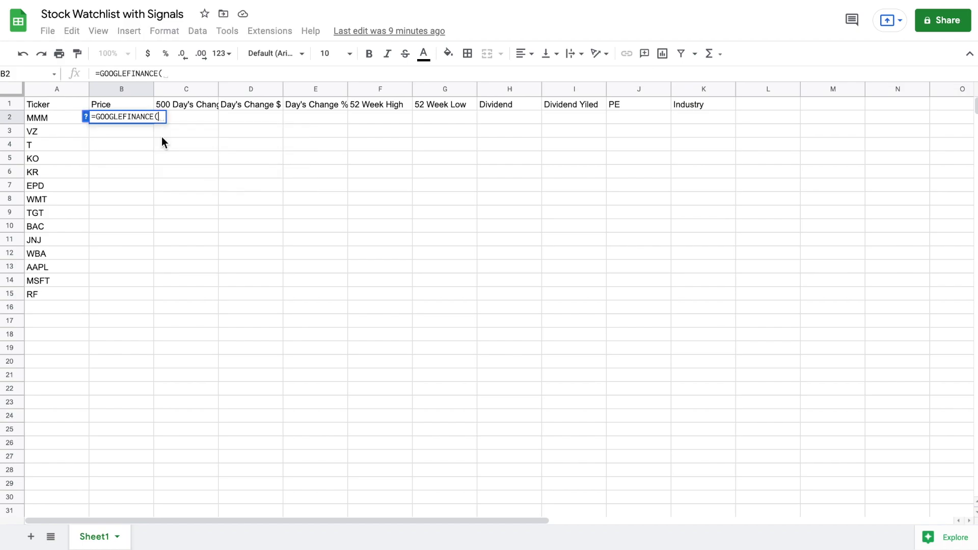
pyautogui.click(59, 118)
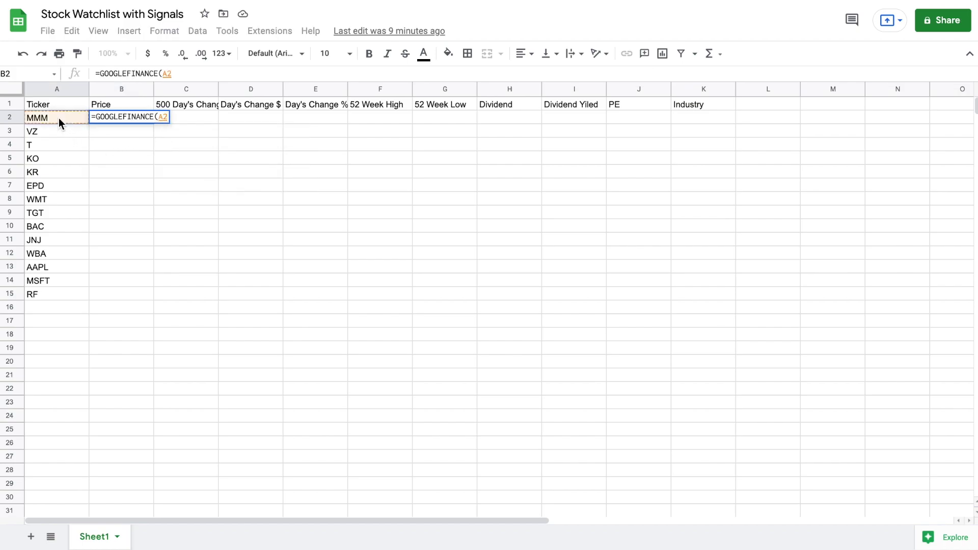
pyautogui.write(')')
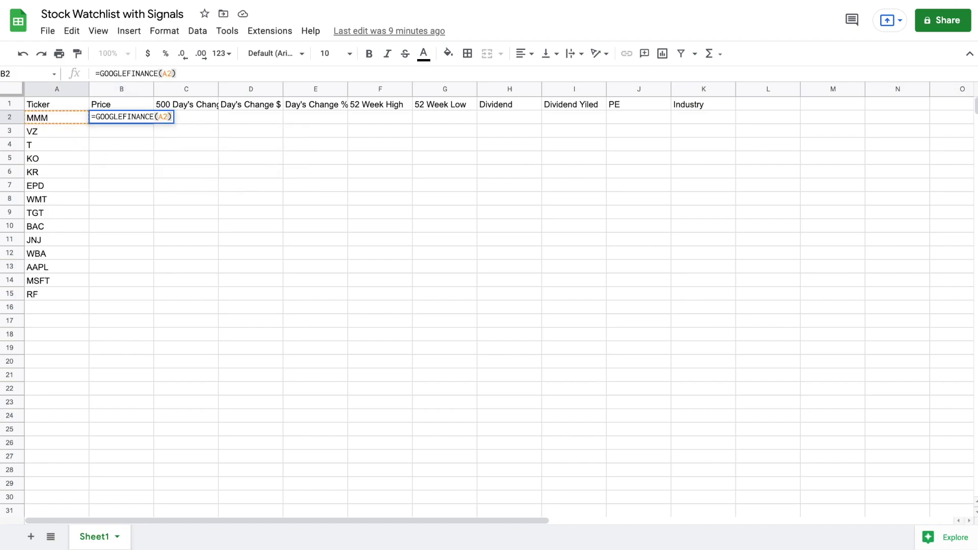
pyautogui.press('Return')
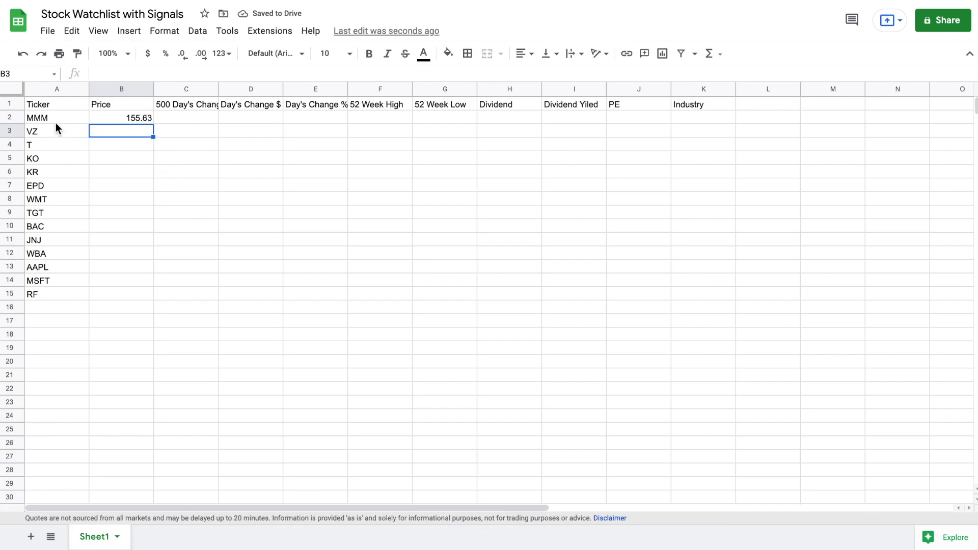
pyautogui.click(125, 118)
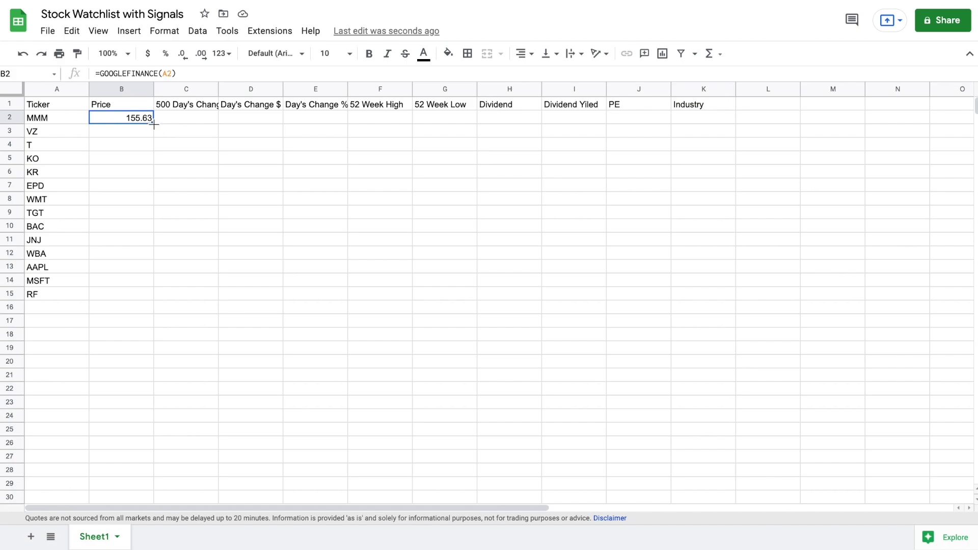
pyautogui.moveTo(153, 131); pyautogui.dragTo(124, 298)
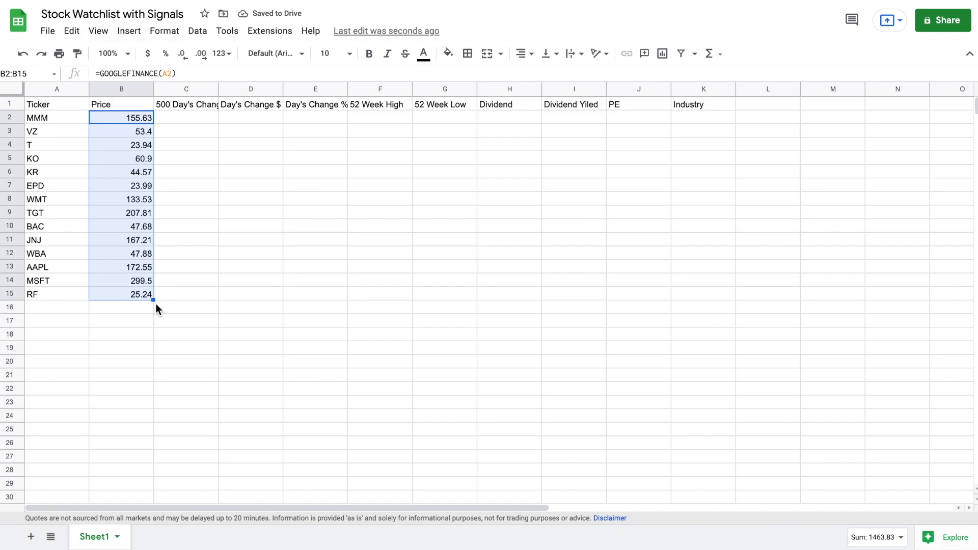
# - Widen column C to fit its header and apply the custom number format # "Day's Change" to C1
pyautogui.moveTo(218, 92); pyautogui.dragTo(230, 93)
pyautogui.click(209, 107)
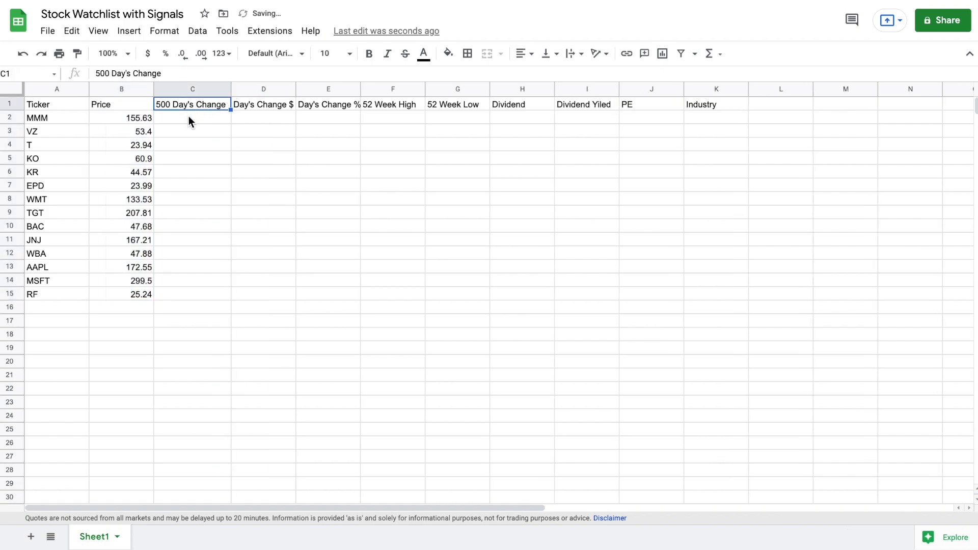
pyautogui.click(189, 120)
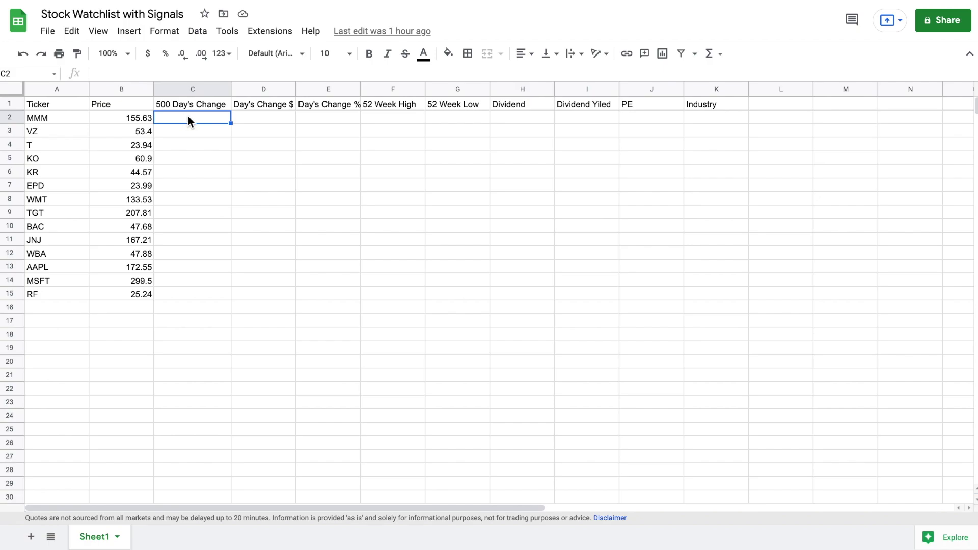
pyautogui.click(187, 103)
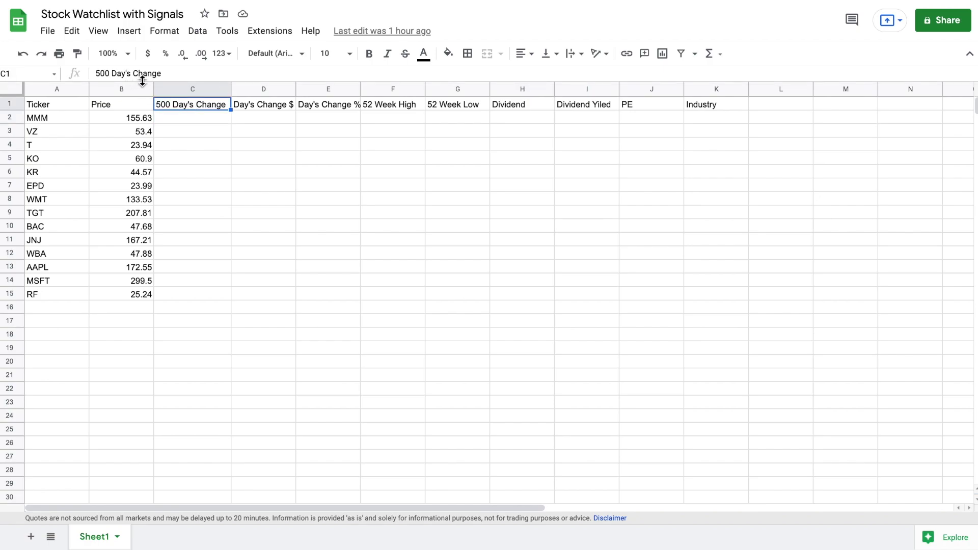
pyautogui.click(167, 32)
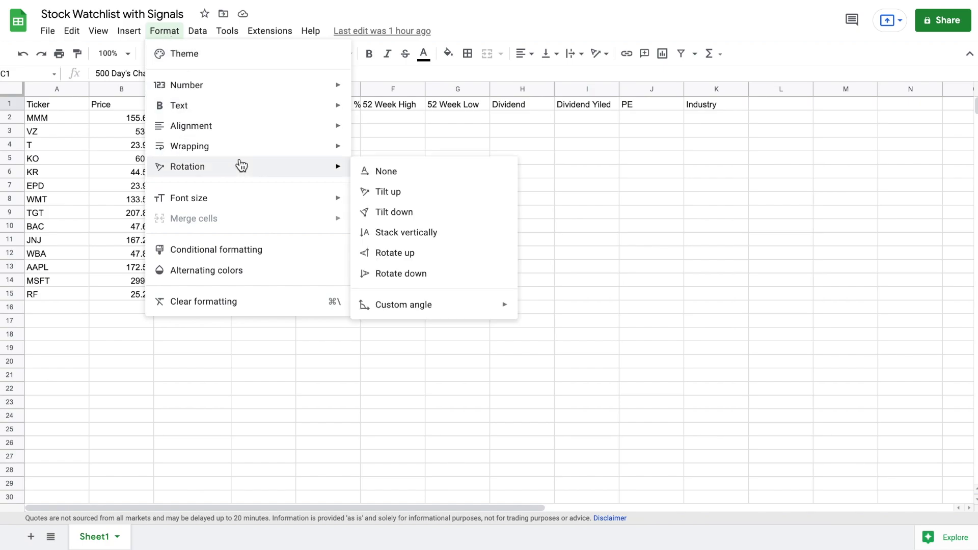
pyautogui.moveTo(244, 89)
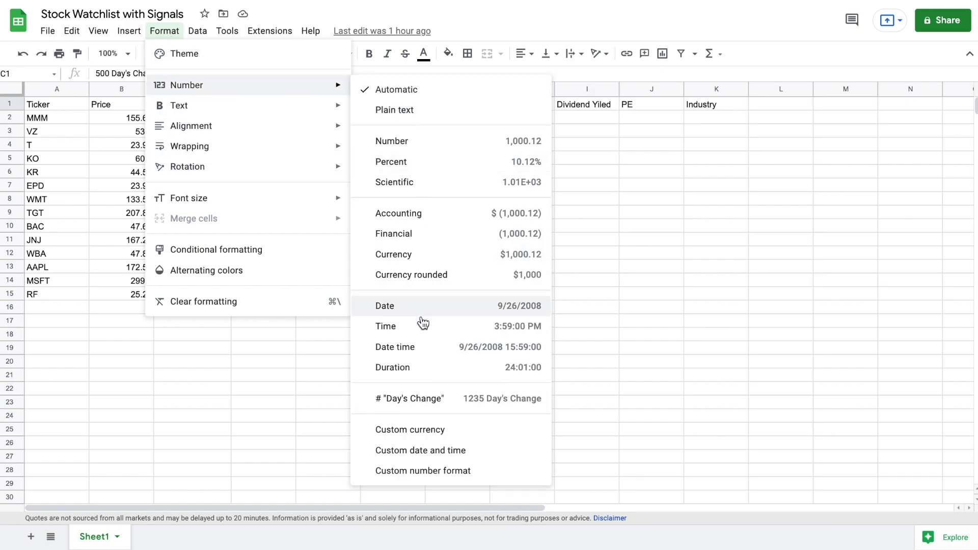
pyautogui.click(449, 472)
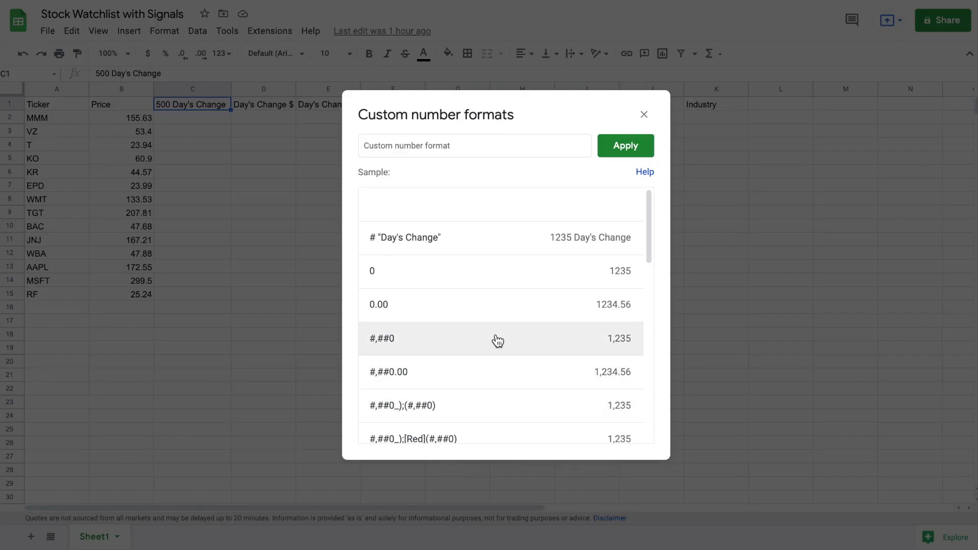
pyautogui.click(486, 243)
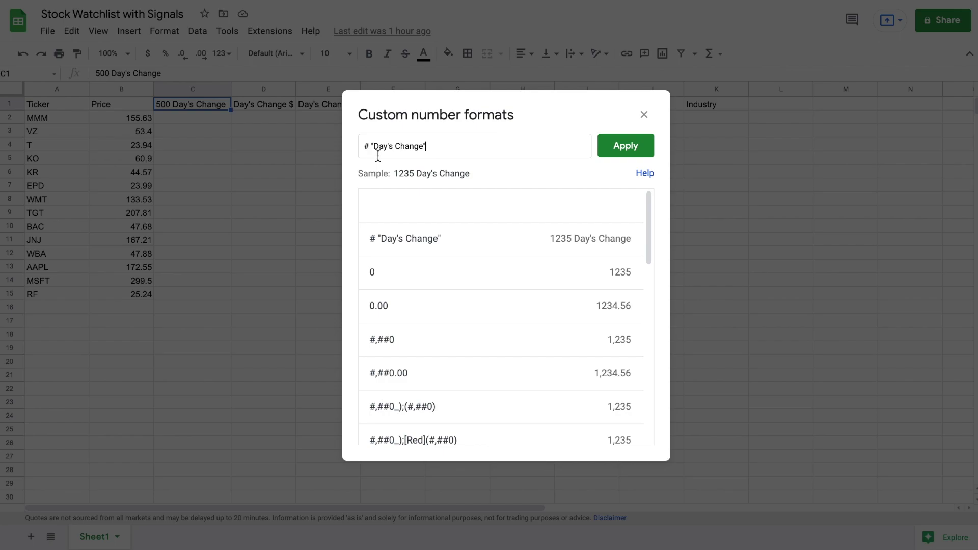
pyautogui.click(618, 151)
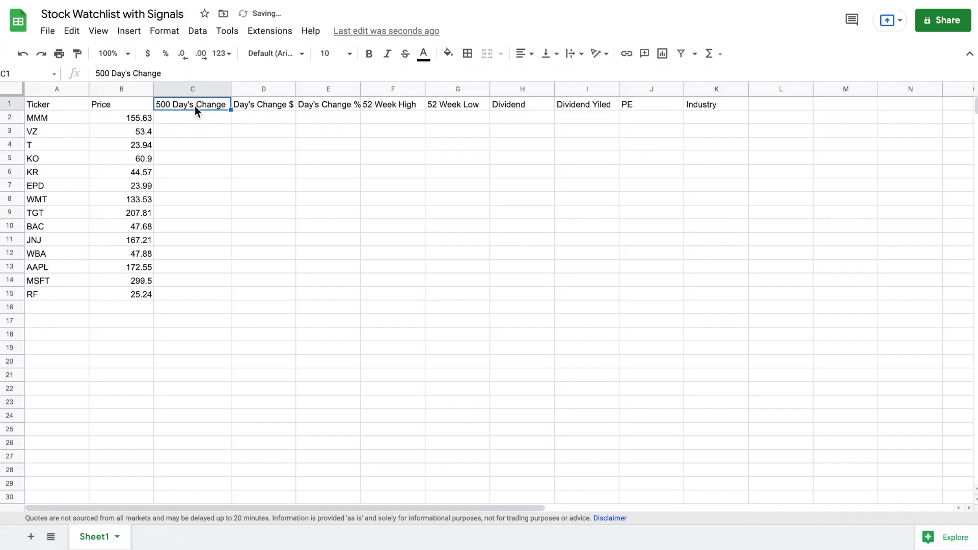
# - Change the header text in C1 to "365 Day's Change"
pyautogui.click(74, 75)
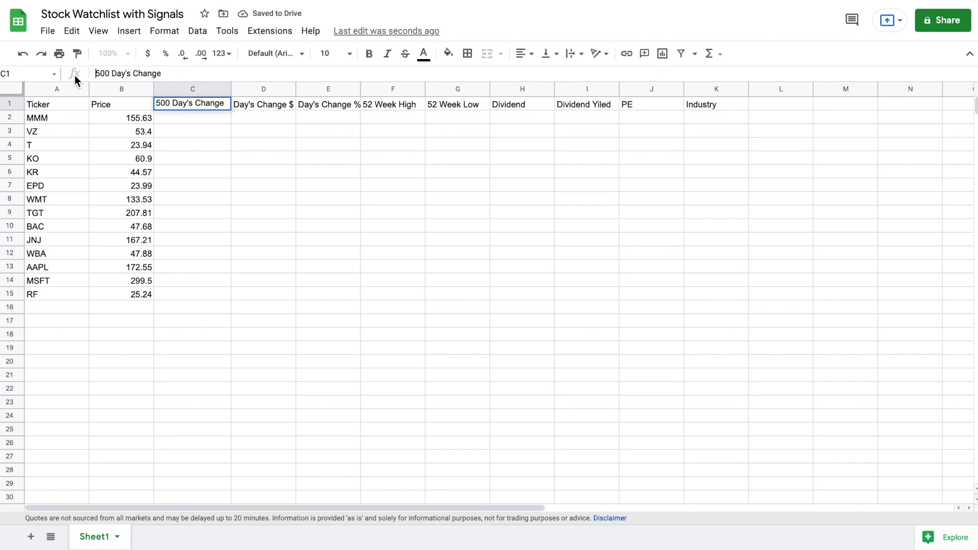
pyautogui.click(181, 117)
pyautogui.click(188, 105)
pyautogui.click(99, 74)
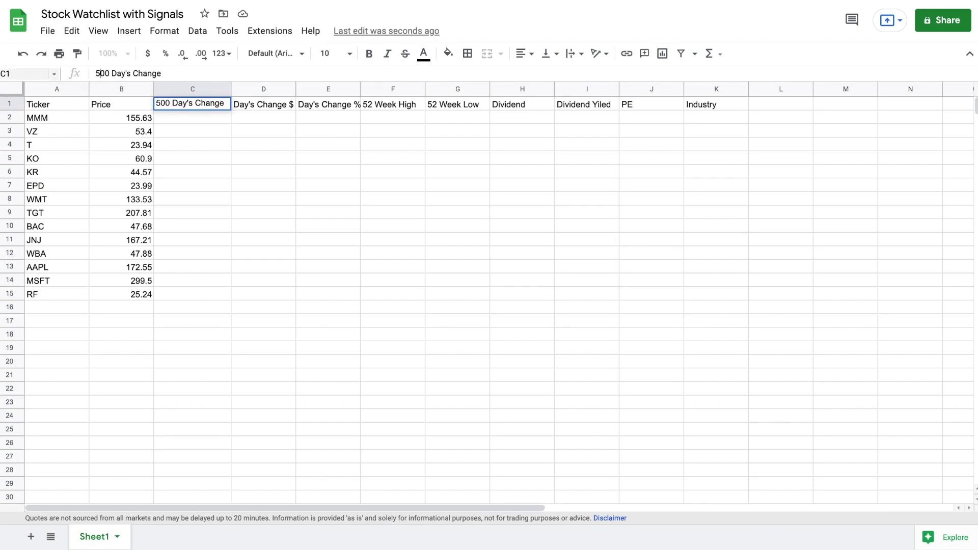
pyautogui.press('BackSpace')
pyautogui.press('BackSpace')
pyautogui.press('BackSpace')
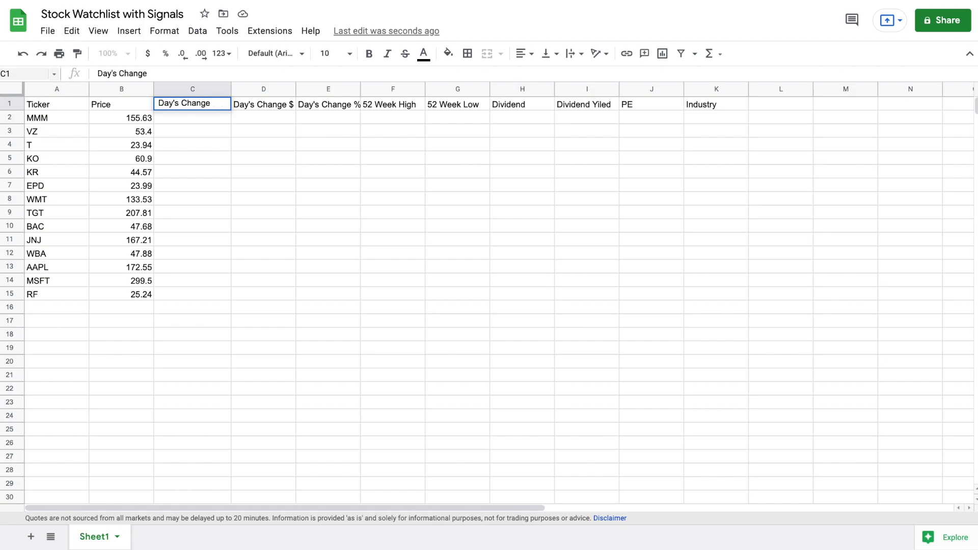
pyautogui.write('365')
pyautogui.press('Return')
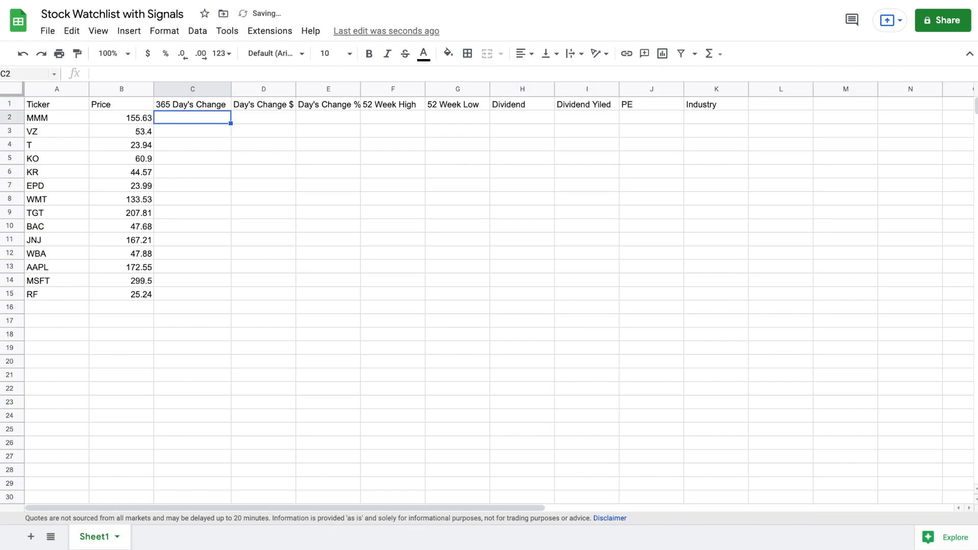
# - Replace the entire contents of C1 with the number 250
pyautogui.click(186, 105)
pyautogui.moveTo(175, 72); pyautogui.dragTo(83, 77)
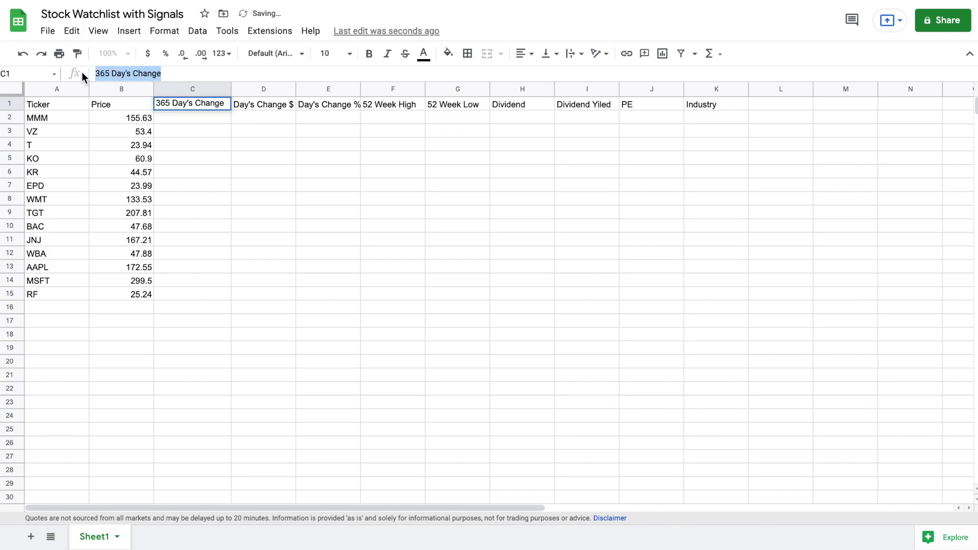
pyautogui.press('BackSpace')
pyautogui.write("250 Day's Change")
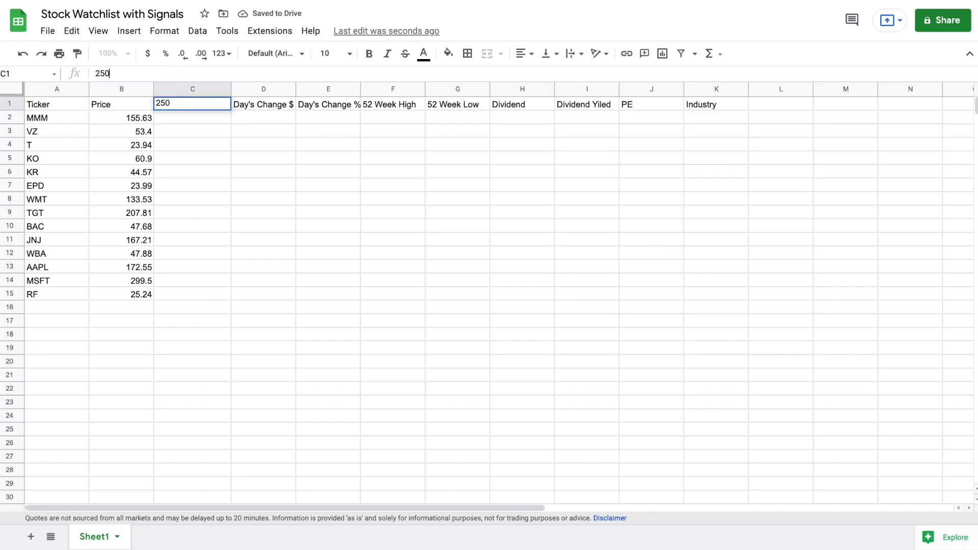
pyautogui.press('Return')
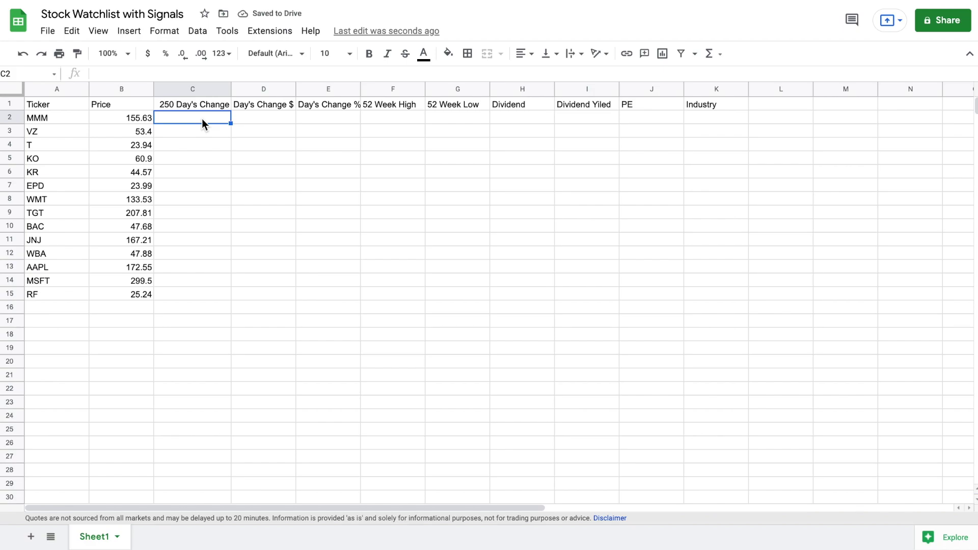
# - Start the C2 formula as =(SPARKLINE(index(GOOGLEFINANCE(A2,"price",today()-C1, referencing the ticker and the day count in the header
pyautogui.write('=(spar')
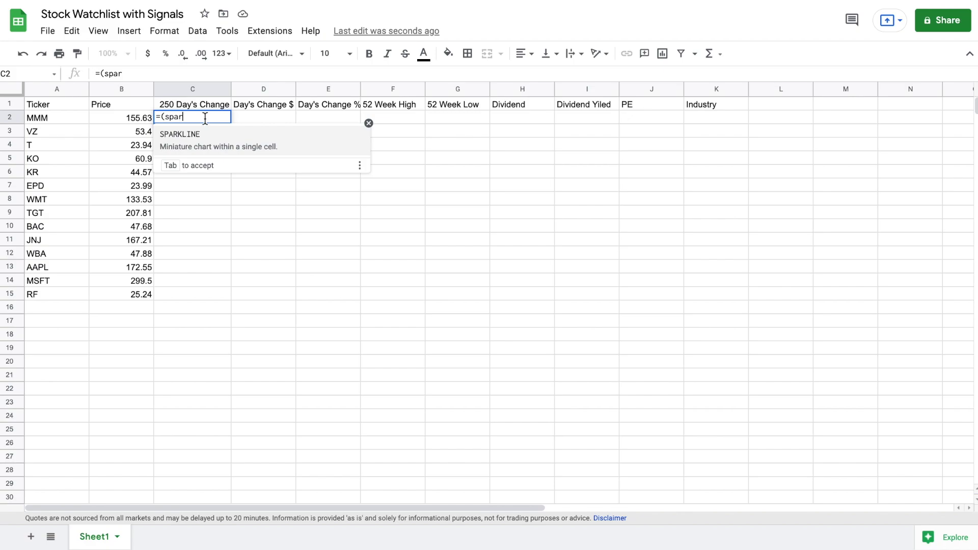
pyautogui.click(224, 141)
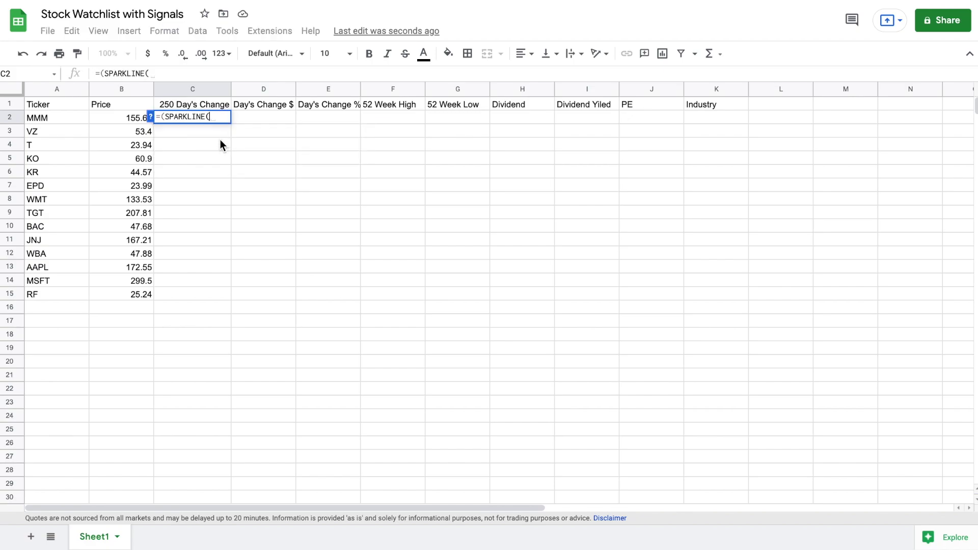
pyautogui.write('index')
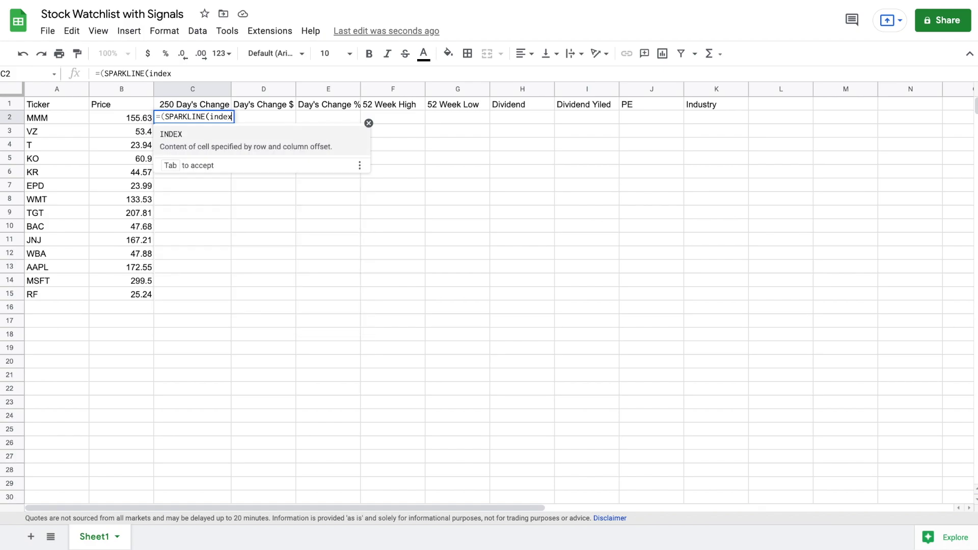
pyautogui.write('(go')
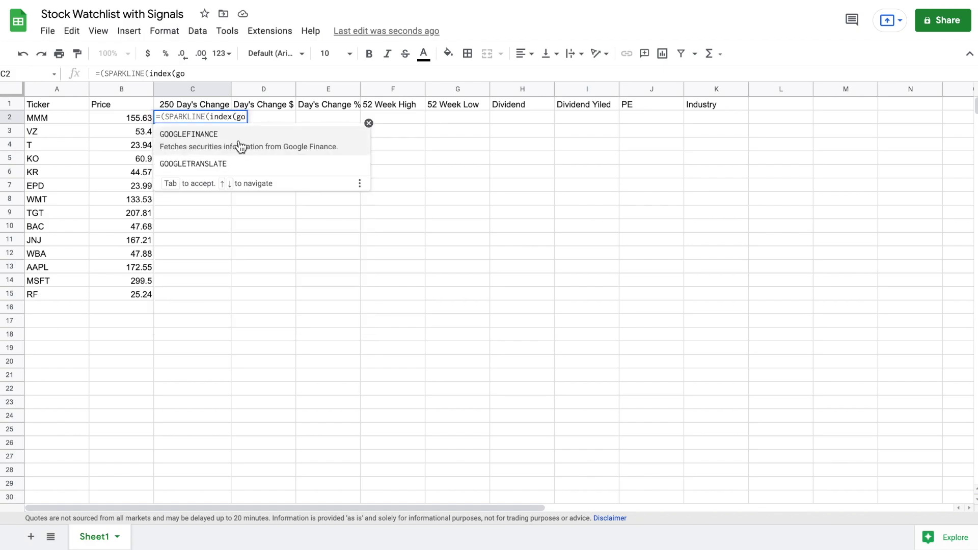
pyautogui.click(240, 145)
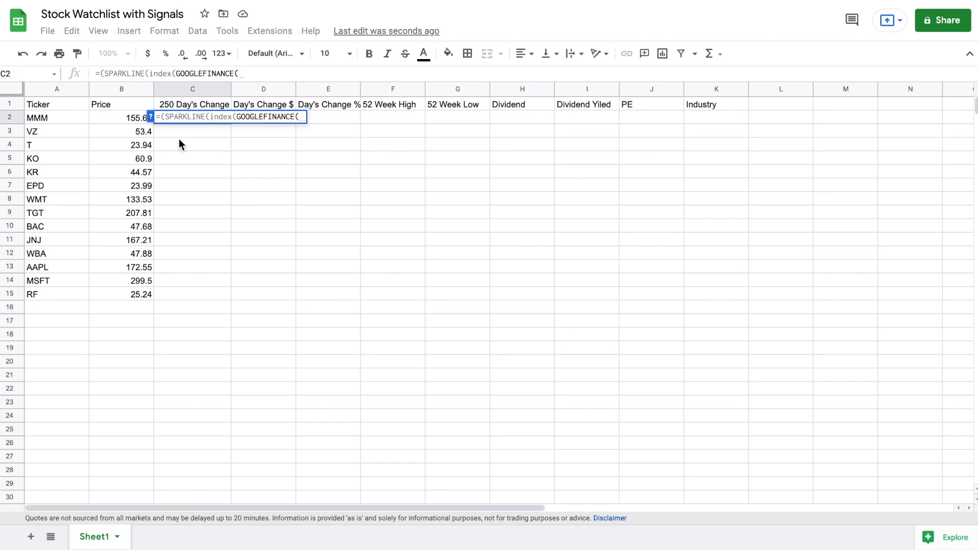
pyautogui.click(69, 115)
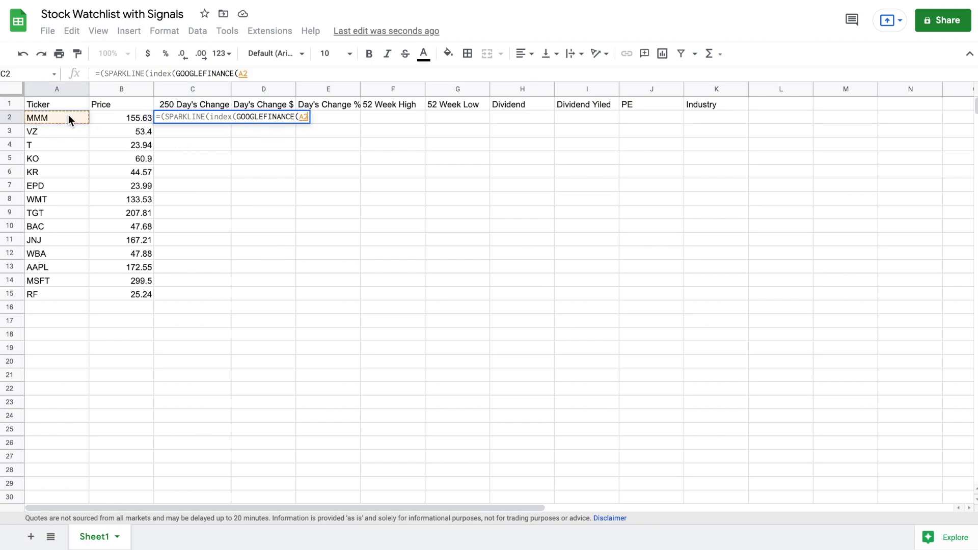
pyautogui.write(',"pr')
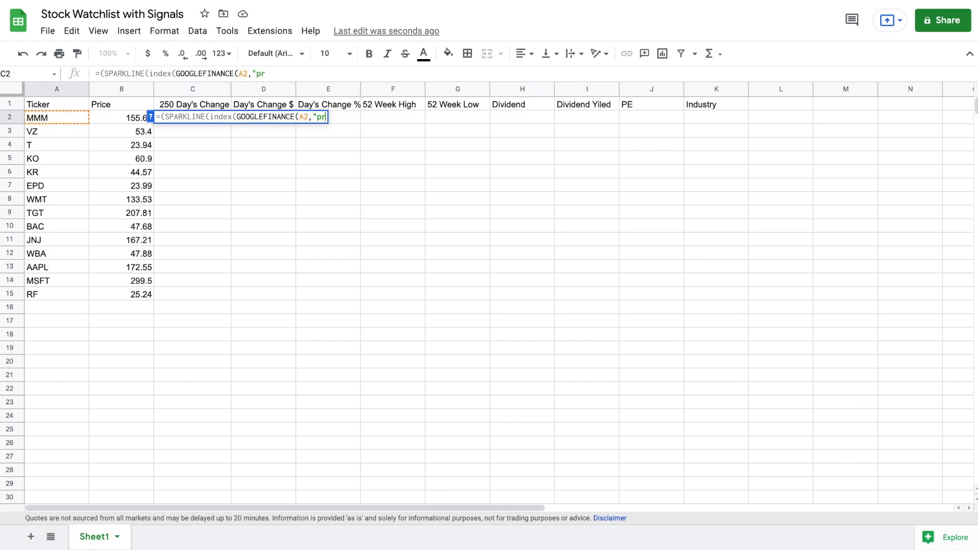
pyautogui.write('ice"')
pyautogui.write(',toda')
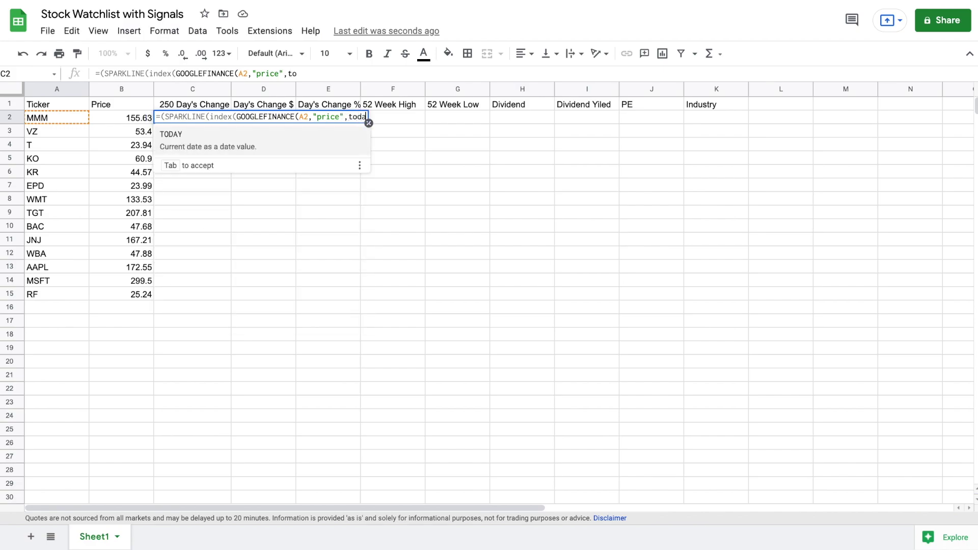
pyautogui.write('y()')
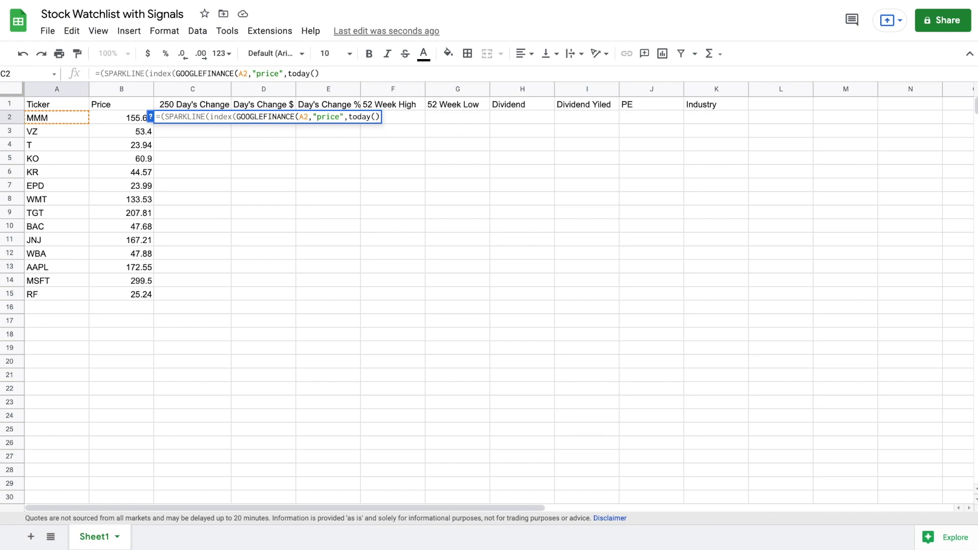
pyautogui.write('-')
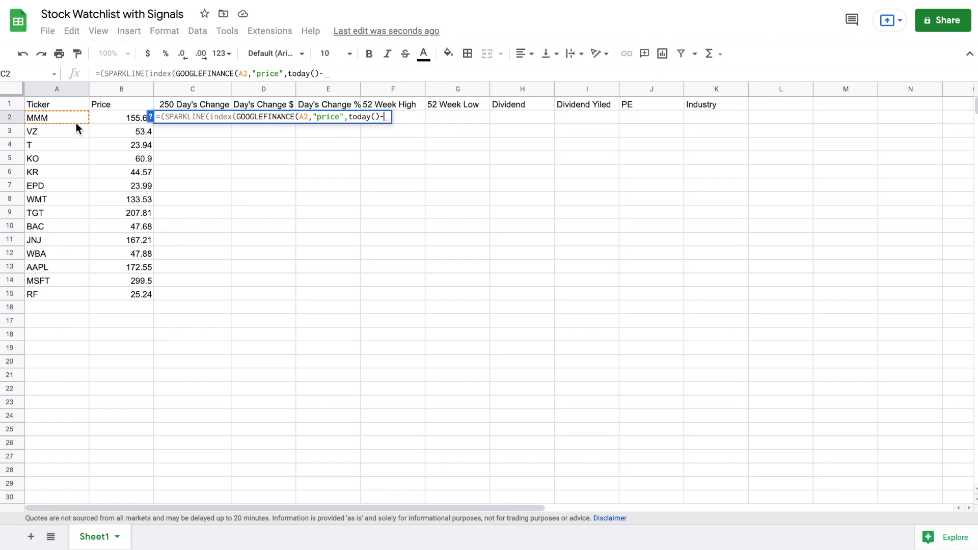
pyautogui.click(189, 103)
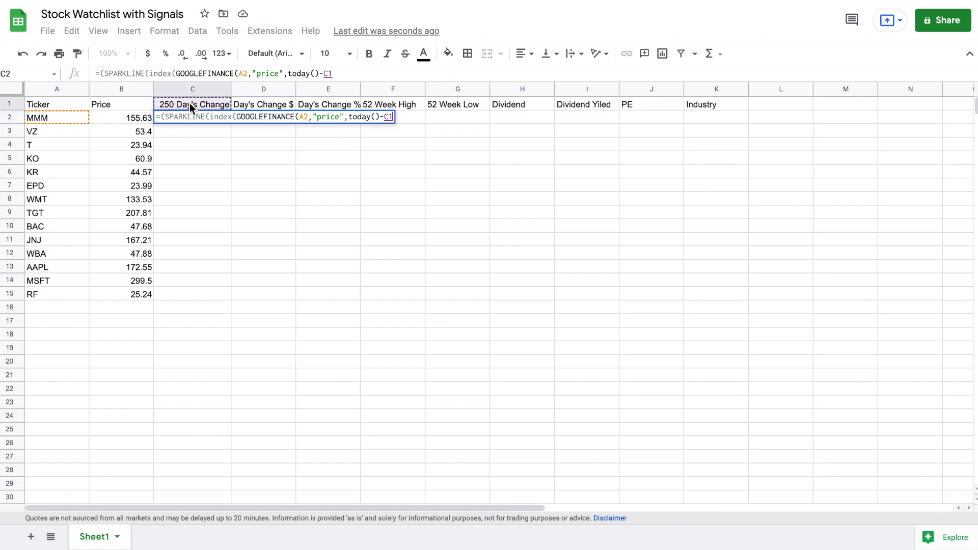
# - Make the C1 reference absolute as $C$1, add today() as the end date, and close the index function with ,,2)
pyautogui.click(361, 117)
pyautogui.write('$')
pyautogui.press('Right')
pyautogui.write('$1')
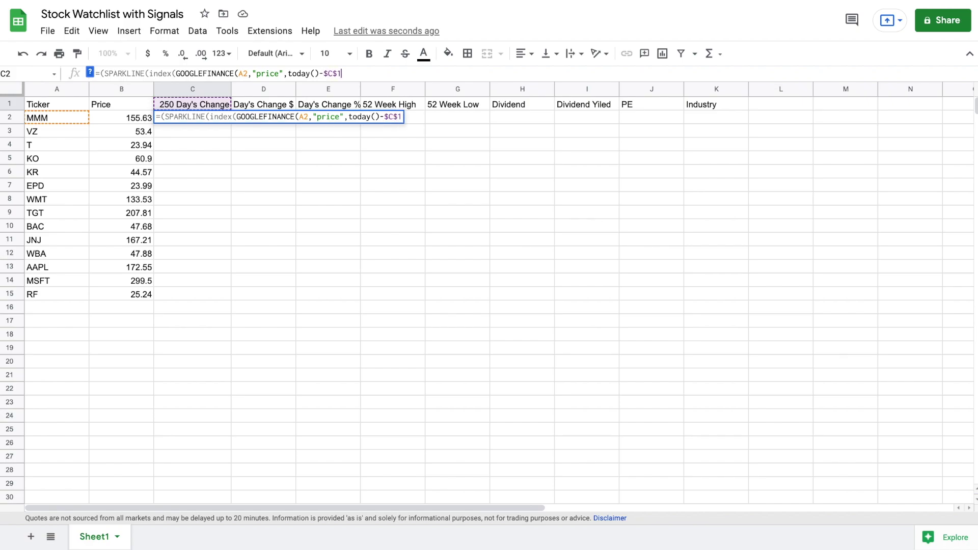
pyautogui.write(',today')
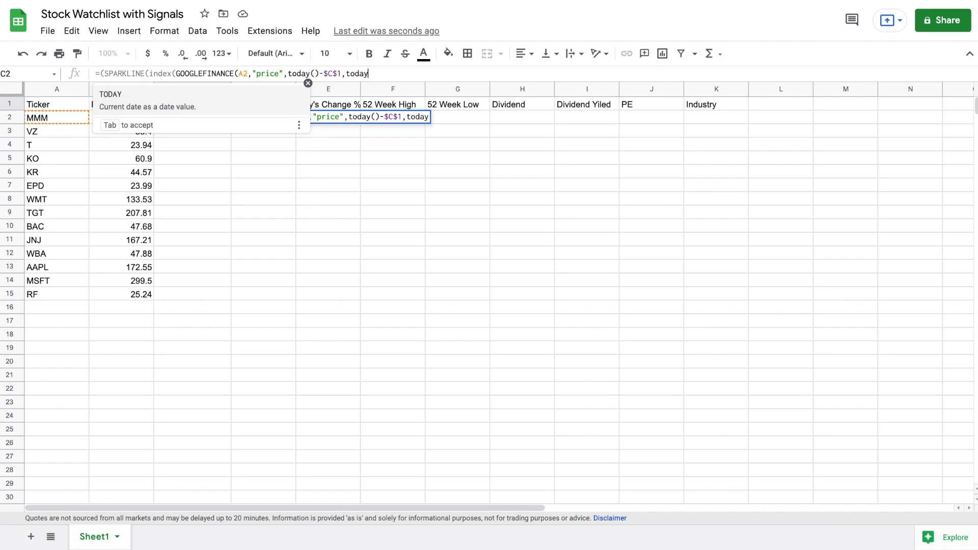
pyautogui.write('()')
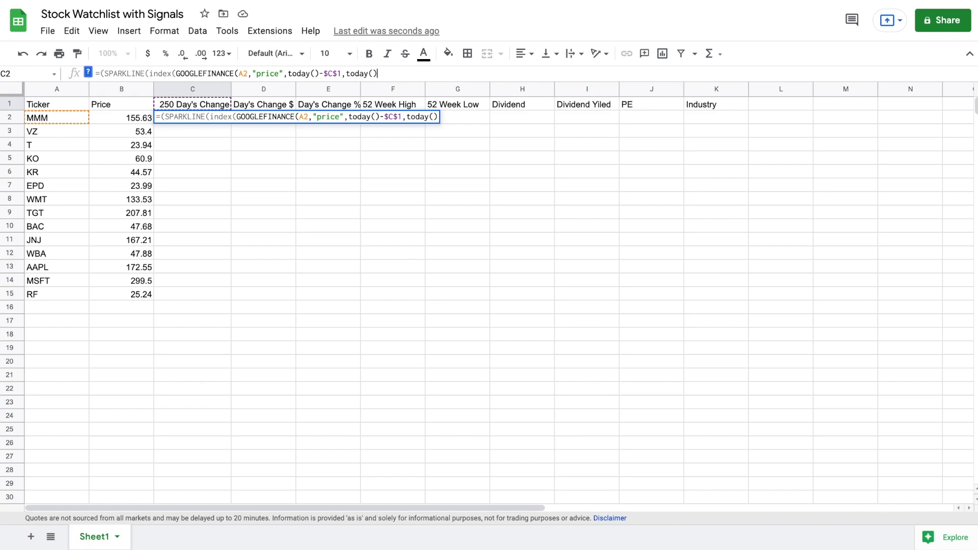
pyautogui.write('),,2')
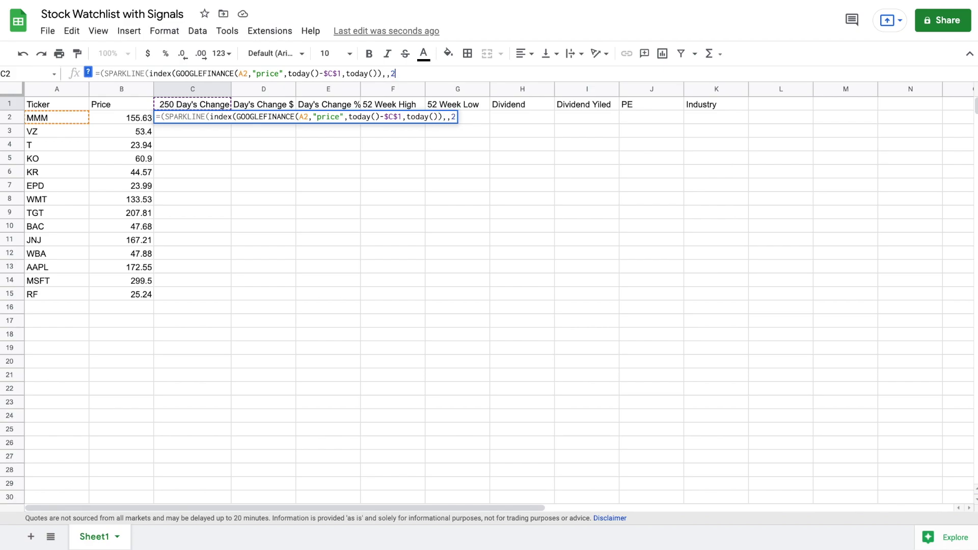
pyautogui.write(')')
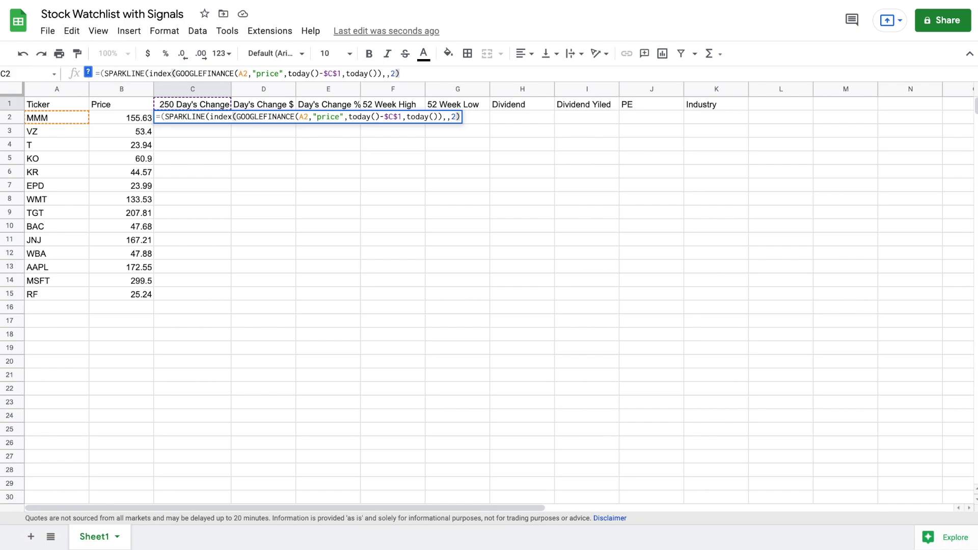
# - Finish the C2 sparkline formula with the options {"Charttype","column";"color","purple"} and fill it down through C15
pyautogui.write(',')
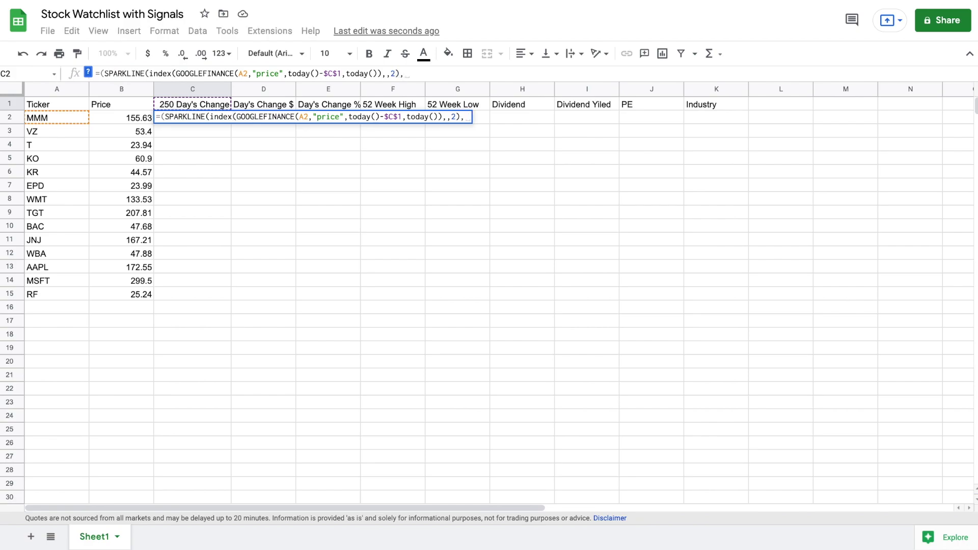
pyautogui.write('{"C')
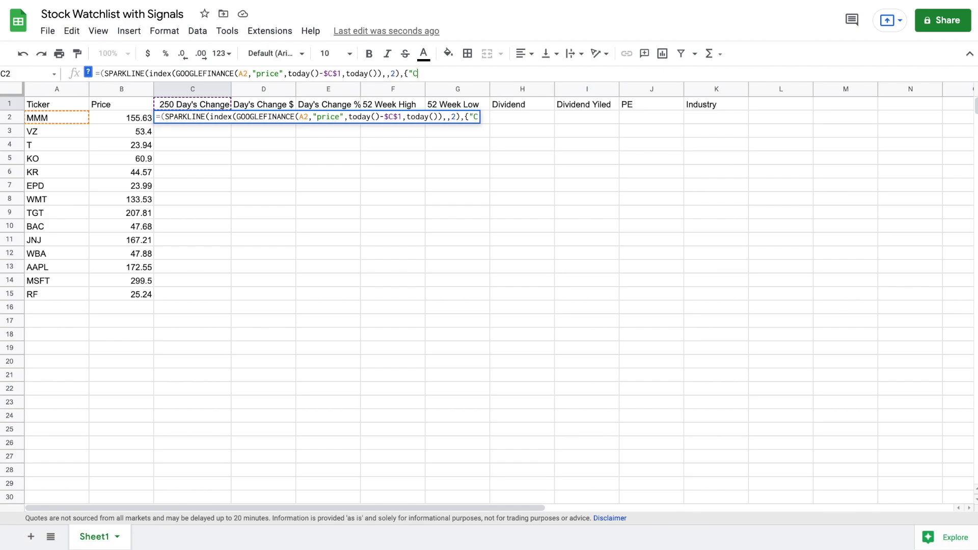
pyautogui.write('harttype')
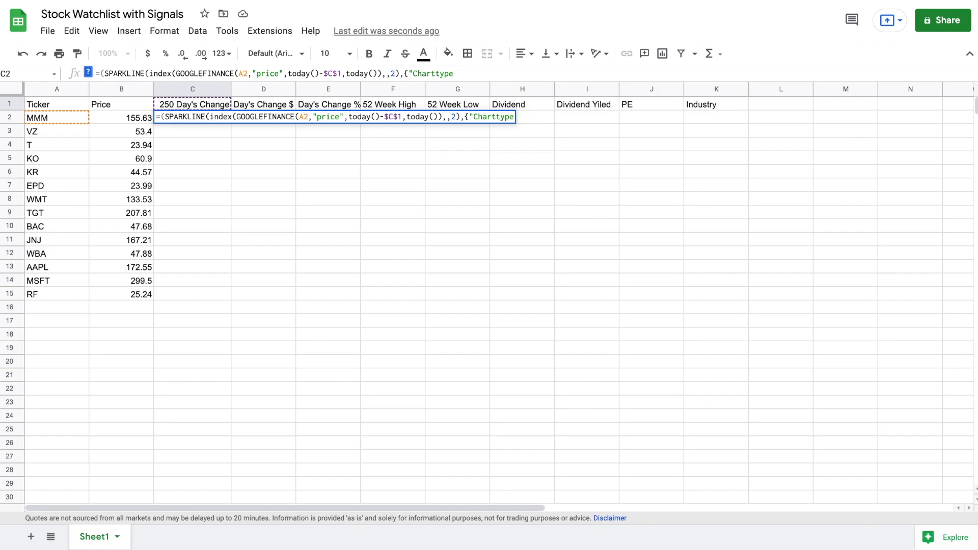
pyautogui.write('",')
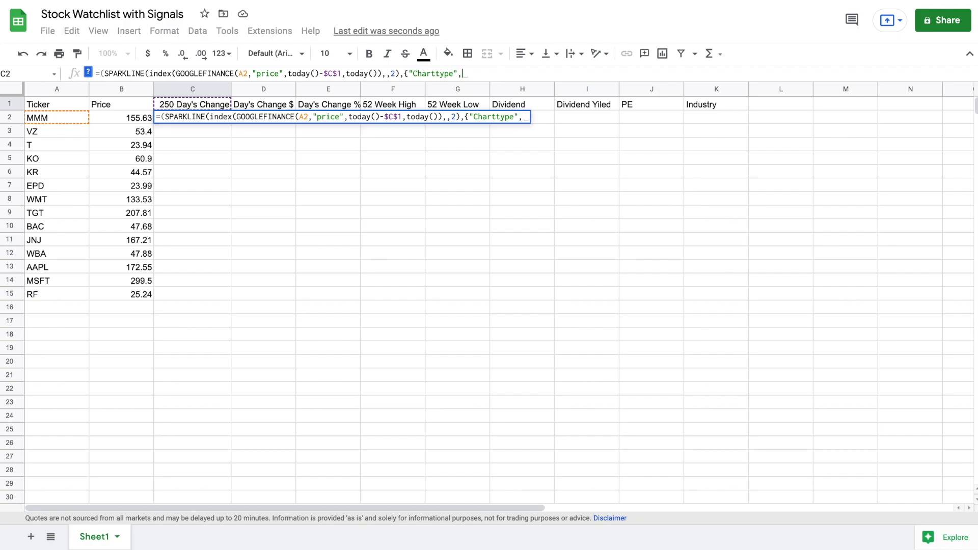
pyautogui.write('"column')
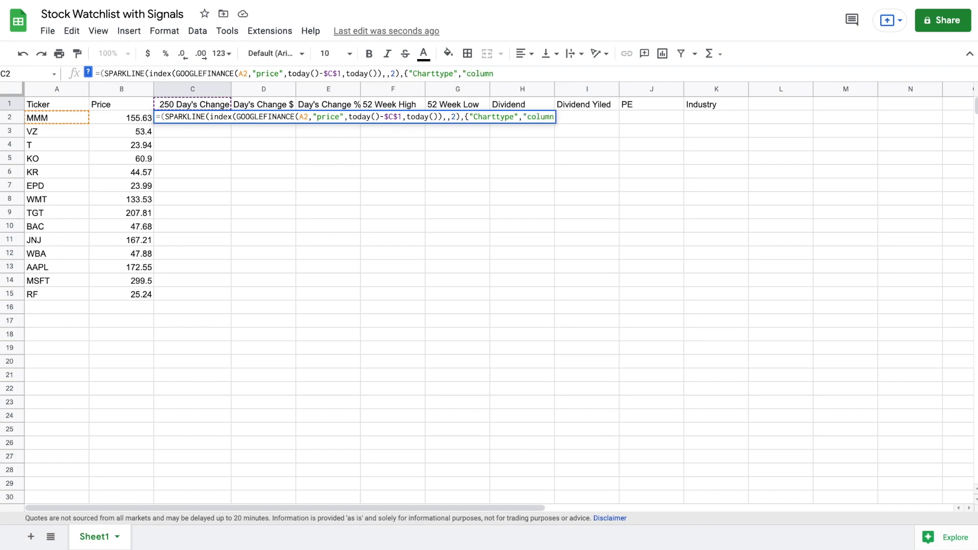
pyautogui.write('";')
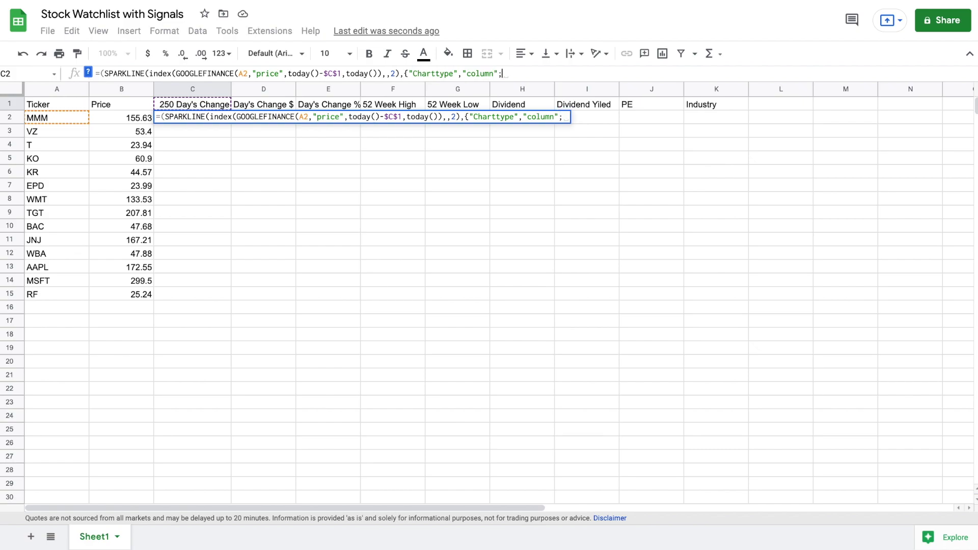
pyautogui.write('"color')
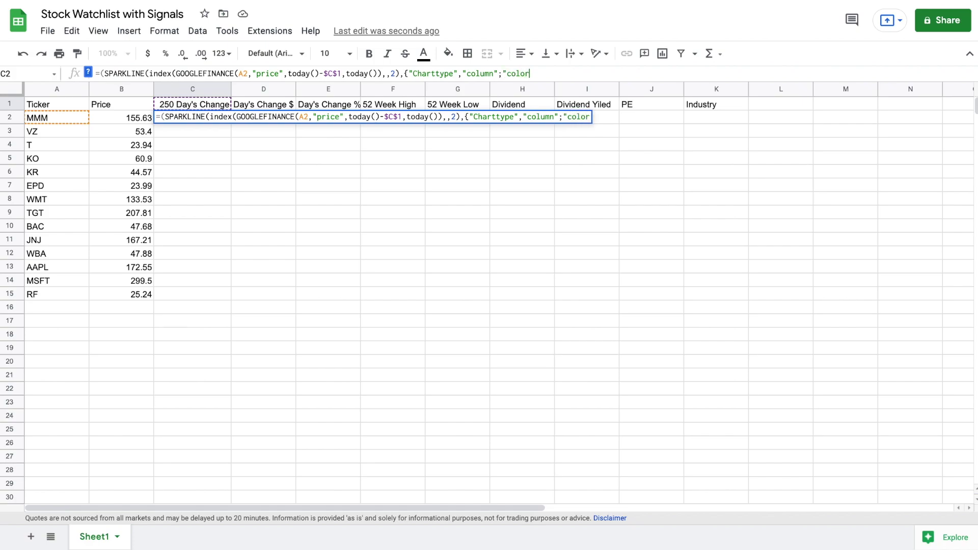
pyautogui.write('","purpl')
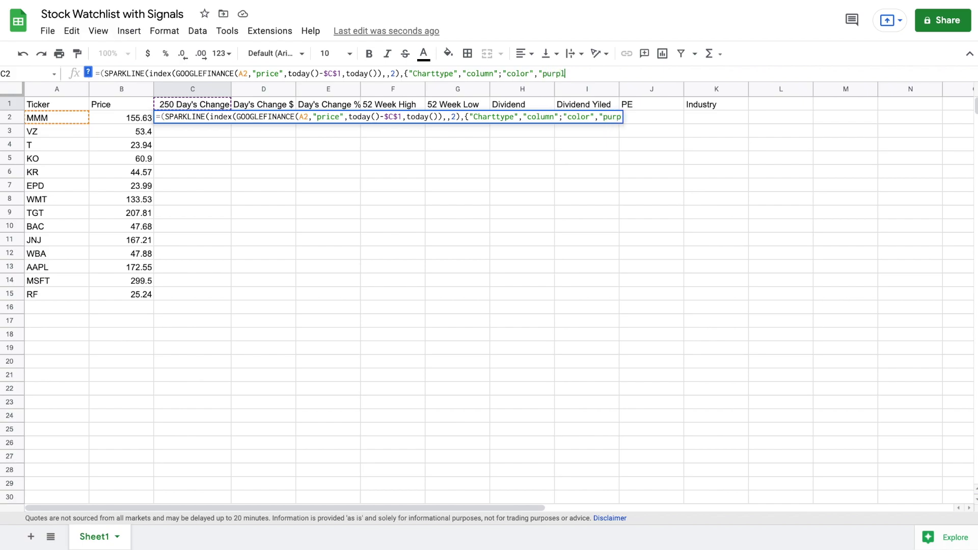
pyautogui.write('e"}))')
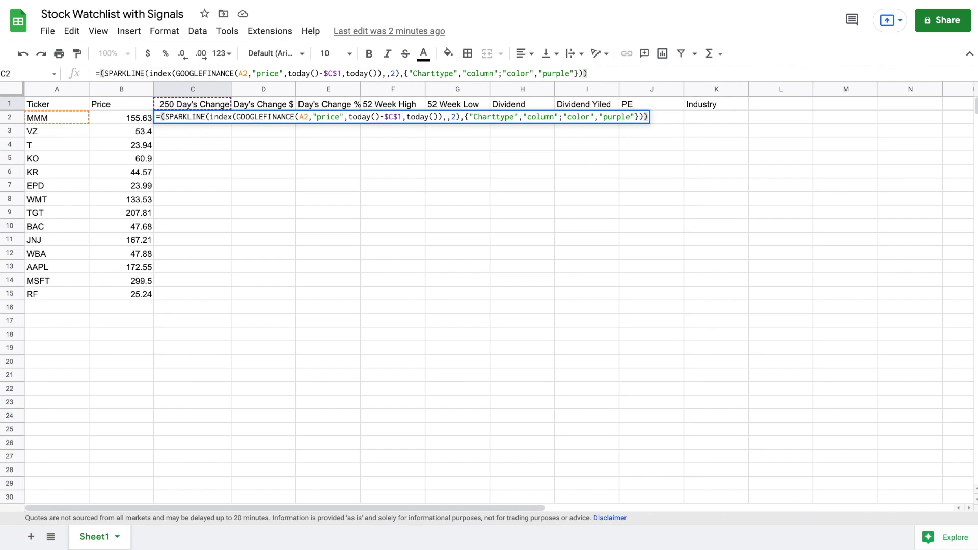
pyautogui.press('Return')
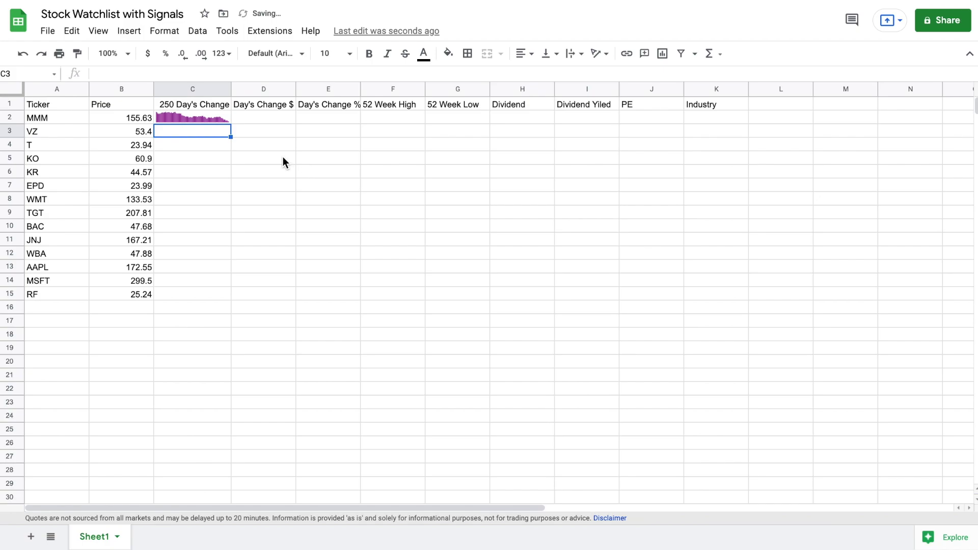
pyautogui.click(211, 118)
pyautogui.moveTo(230, 121); pyautogui.dragTo(210, 296)
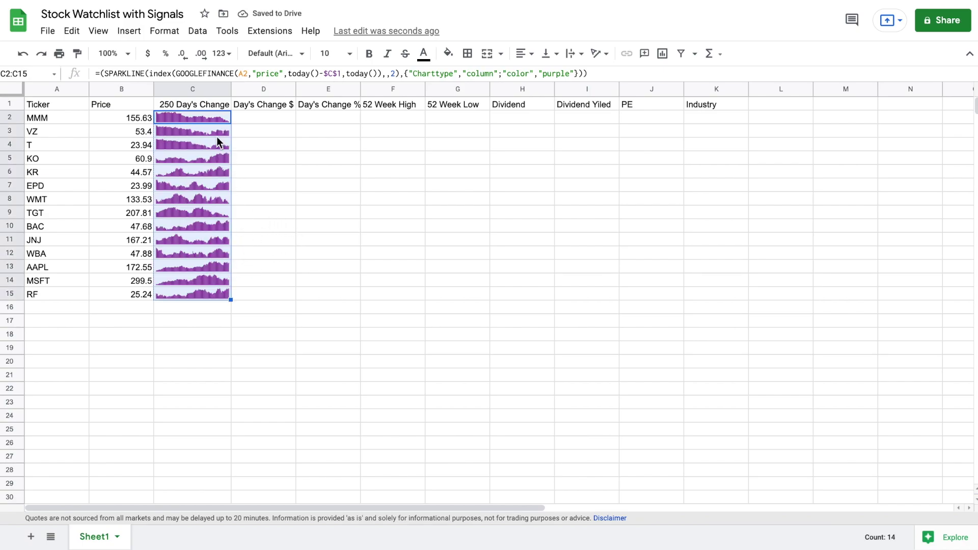
# - Set the day count in C1 to 365
pyautogui.click(203, 104)
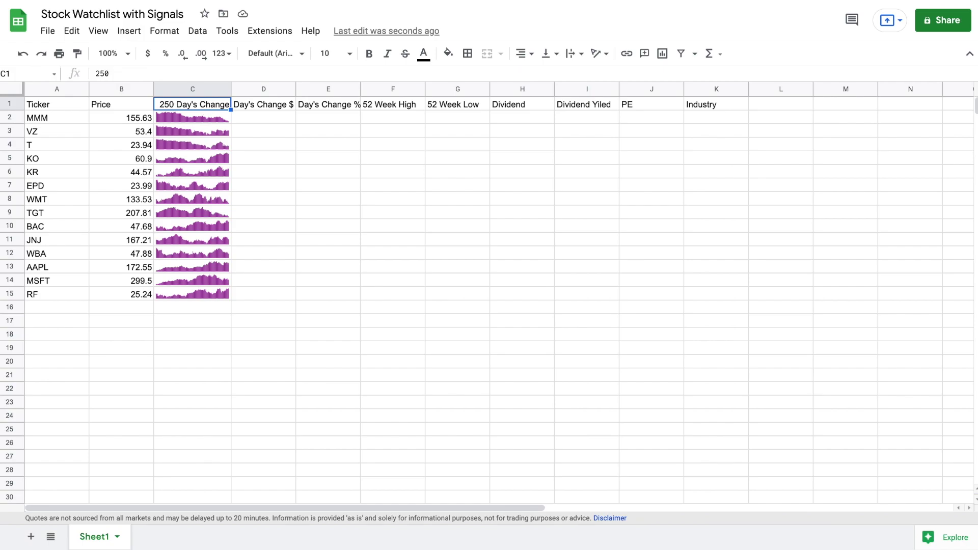
pyautogui.write('365')
pyautogui.press('Return')
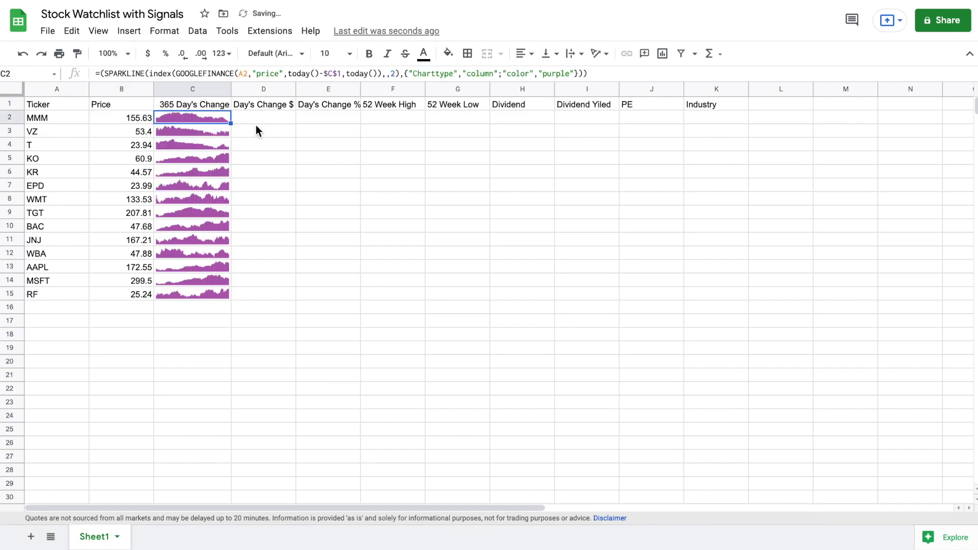
# - Replace the day count in C1 with 500
pyautogui.click(212, 100)
pyautogui.moveTo(110, 74); pyautogui.dragTo(57, 68)
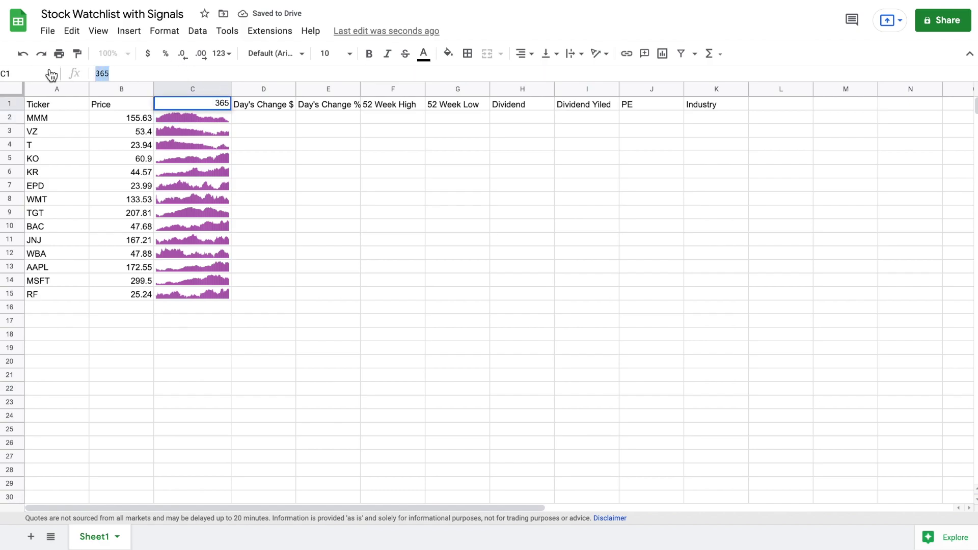
pyautogui.press('BackSpace')
pyautogui.write('500')
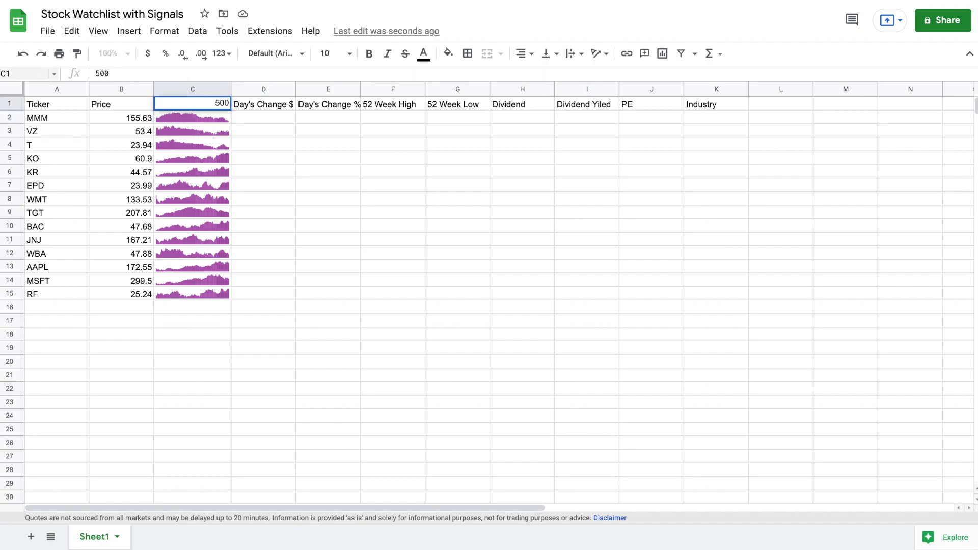
pyautogui.press('Return')
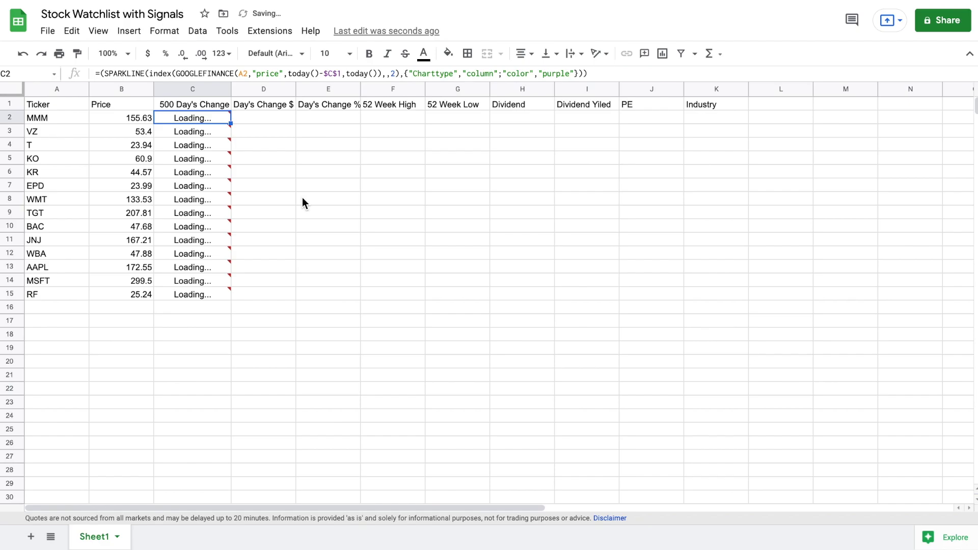
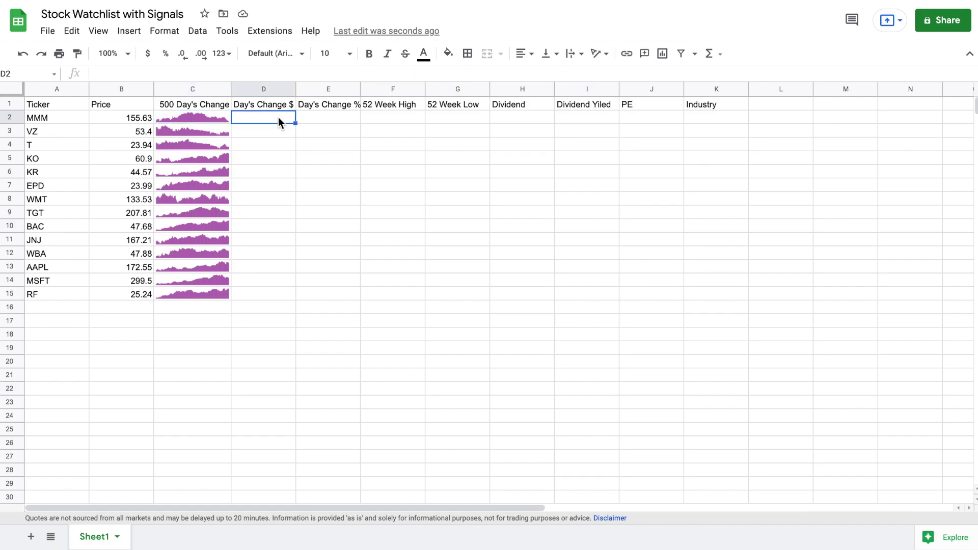
# - Enter =GOOGLEFINANCE(A2,"change") in D2 and fill it down through D15
pyautogui.write('=goo')
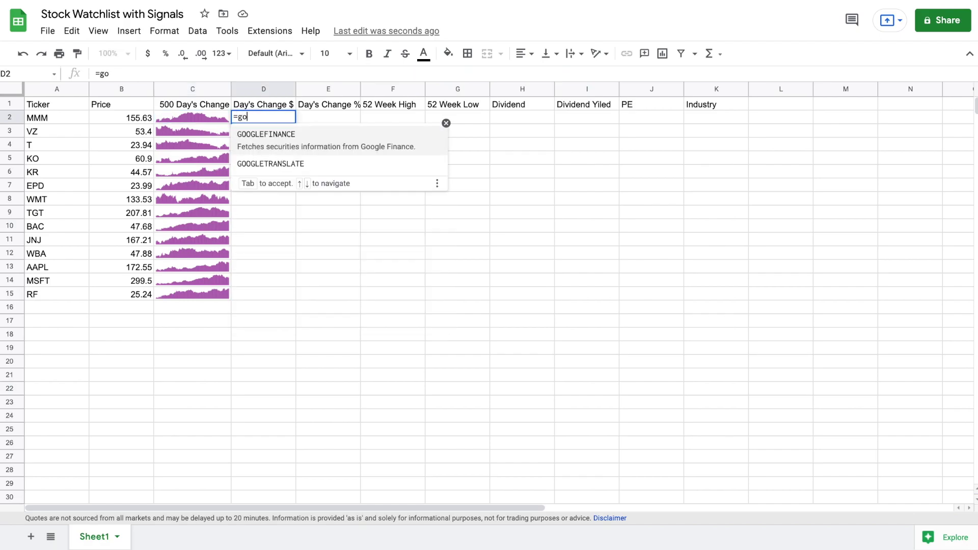
pyautogui.press('Tab')
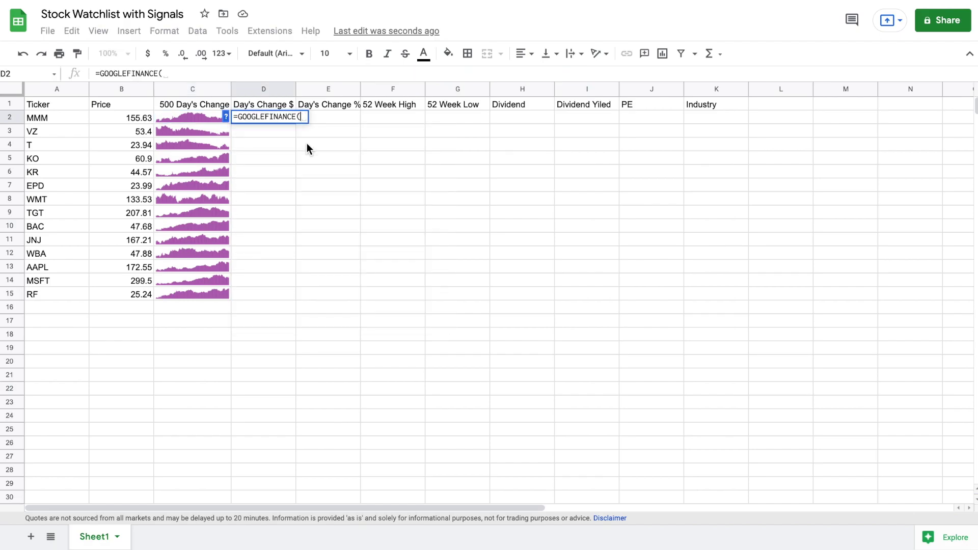
pyautogui.click(78, 119)
pyautogui.write(',"change")')
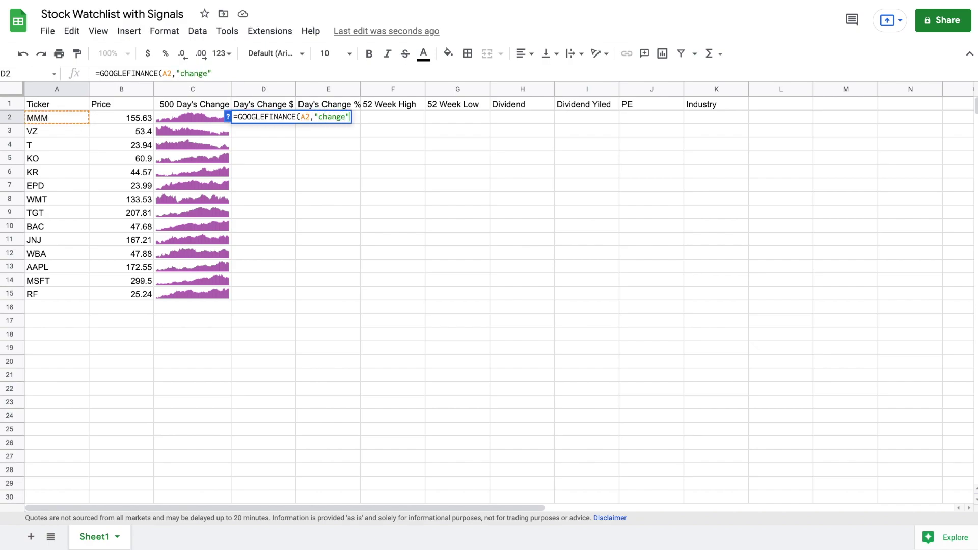
pyautogui.press('Return')
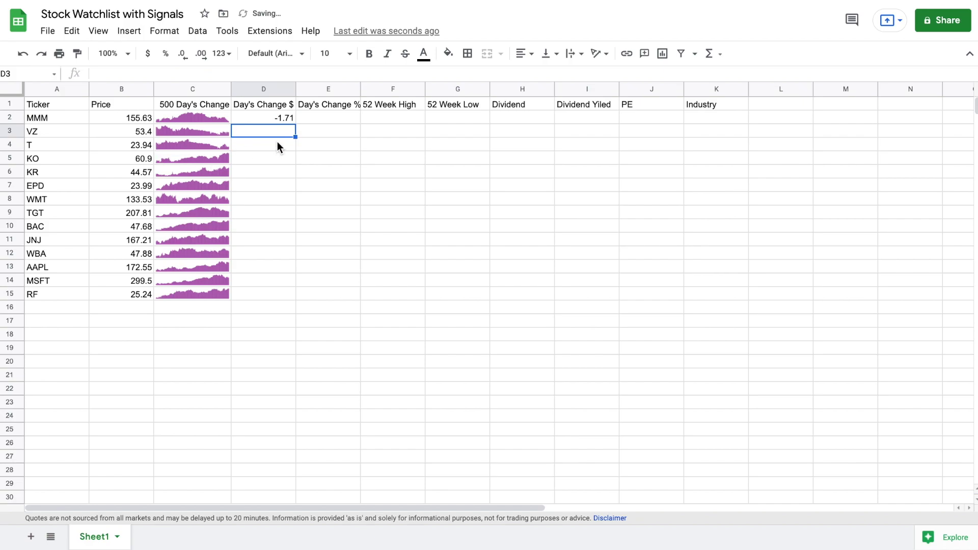
pyautogui.click(292, 119)
pyautogui.moveTo(295, 123); pyautogui.dragTo(276, 298)
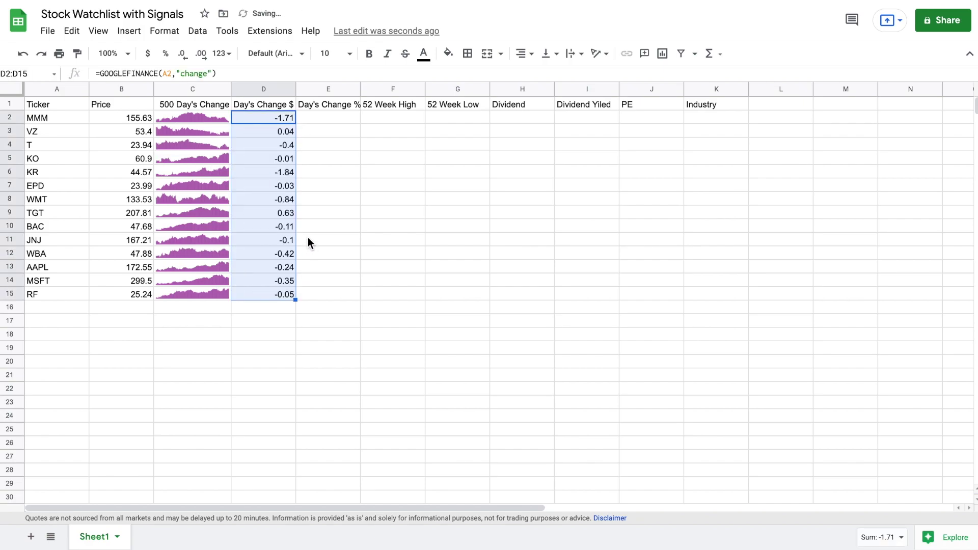
# - Fit column E's width to its header and enter =GOOGLEFINANCE(A2,"chnagepct") in E2
pyautogui.click(326, 118)
pyautogui.doubleClick(361, 93)
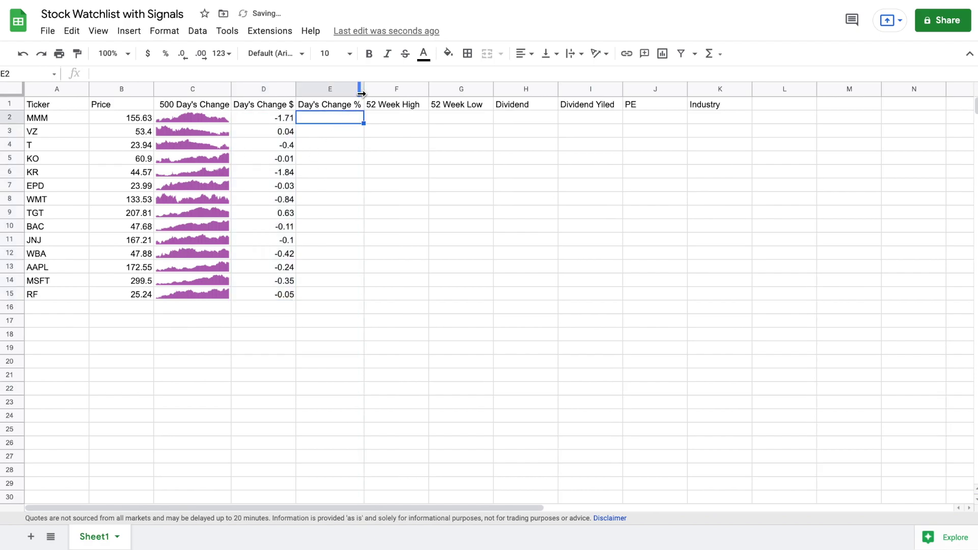
pyautogui.write('=goo')
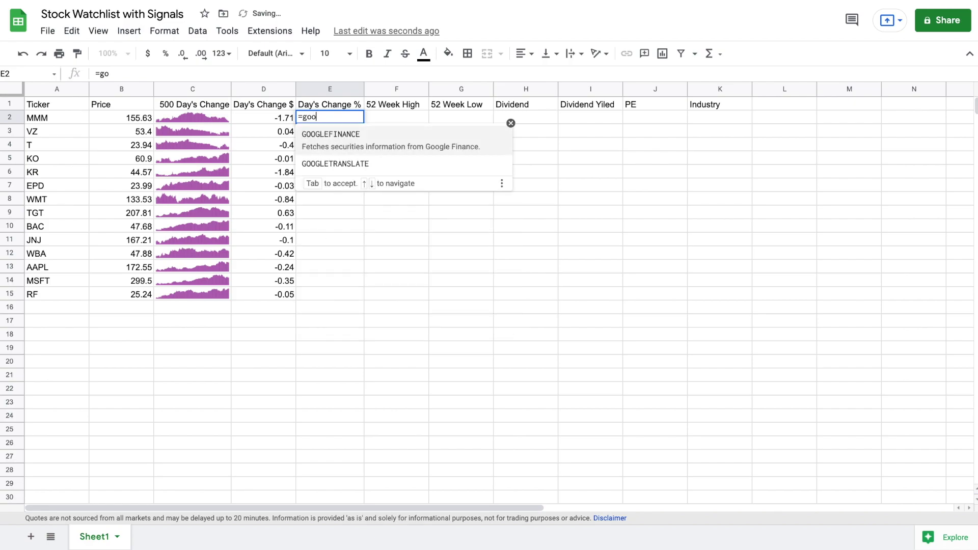
pyautogui.click(348, 135)
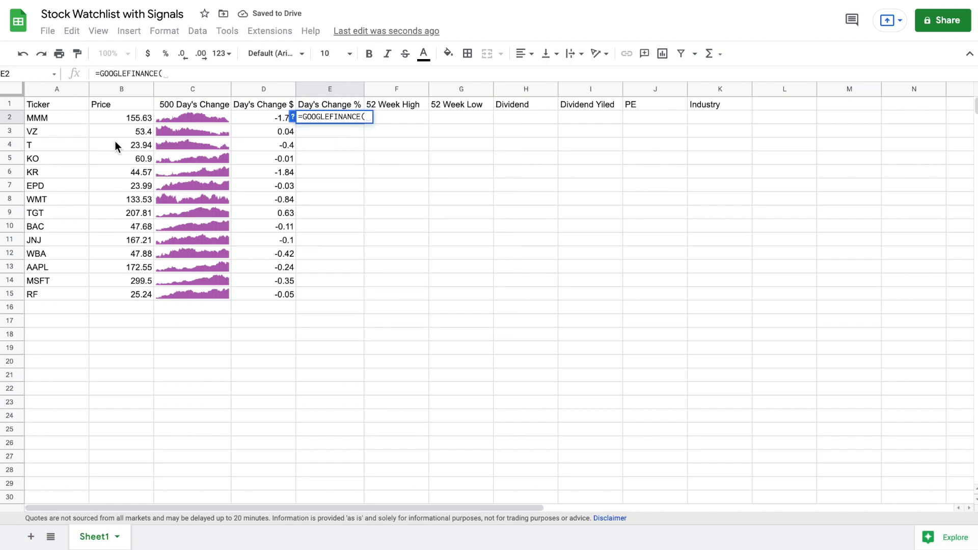
pyautogui.click(78, 118)
pyautogui.write(',')
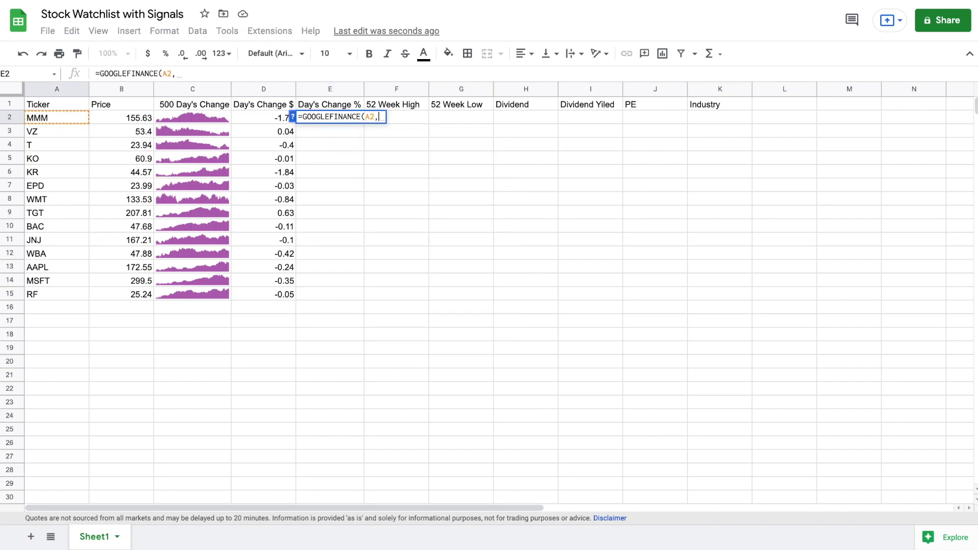
pyautogui.write('"chnag')
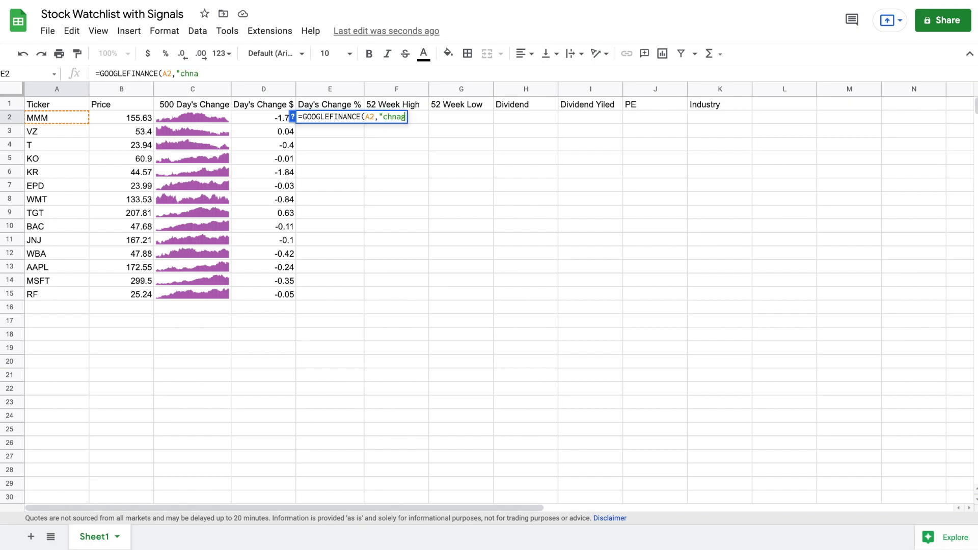
pyautogui.write('epct")')
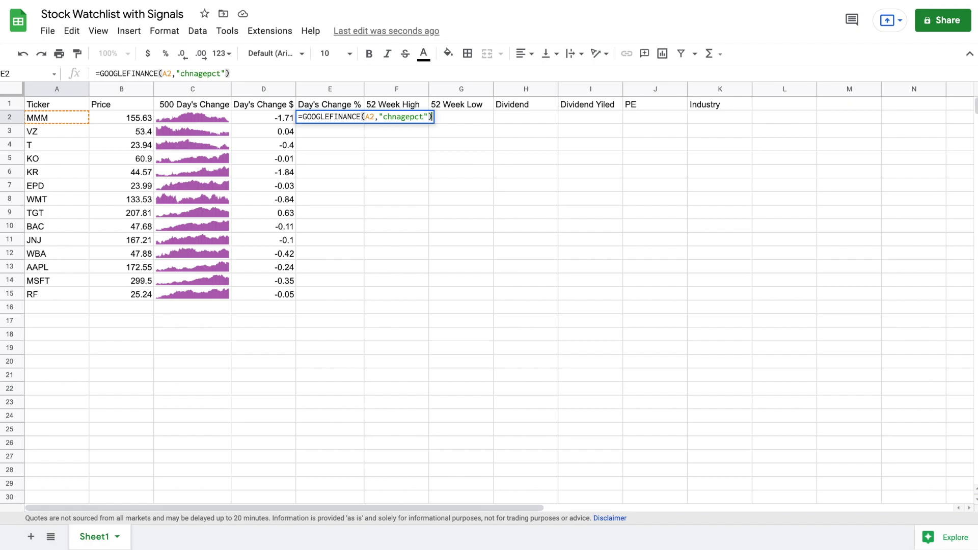
pyautogui.press('Return')
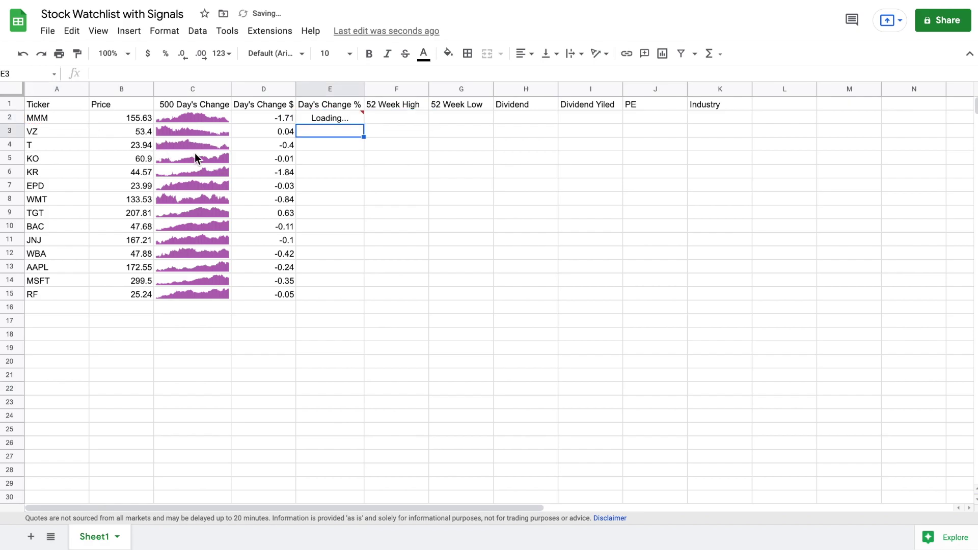
# - Correct the misspelled attribute in the E2 formula to "changepct"
pyautogui.click(339, 121)
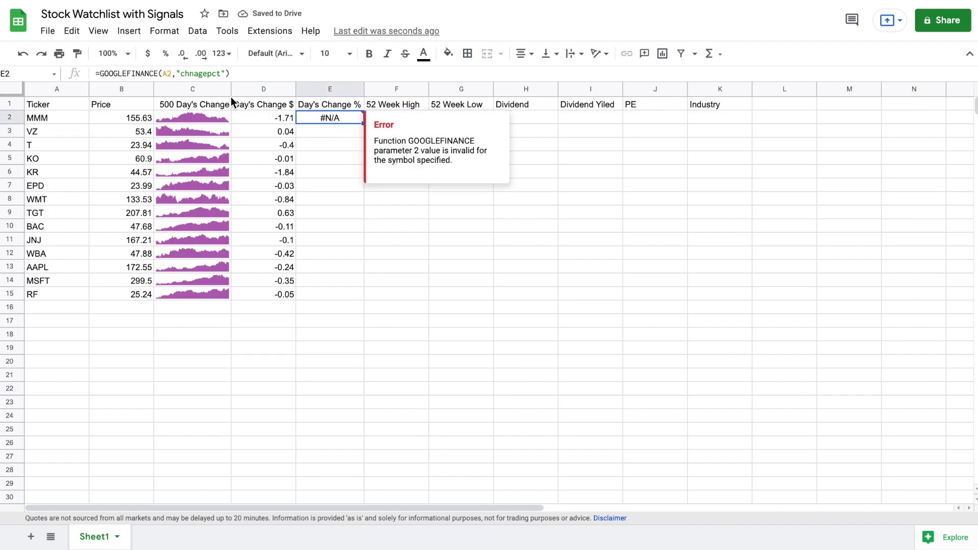
pyautogui.click(199, 74)
pyautogui.press('BackSpace')
pyautogui.press('BackSpace')
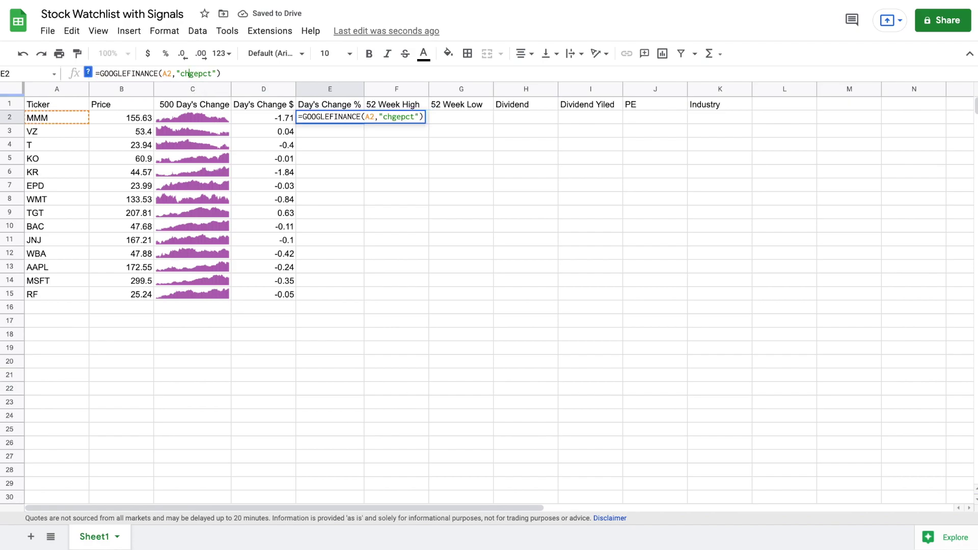
pyautogui.write('an')
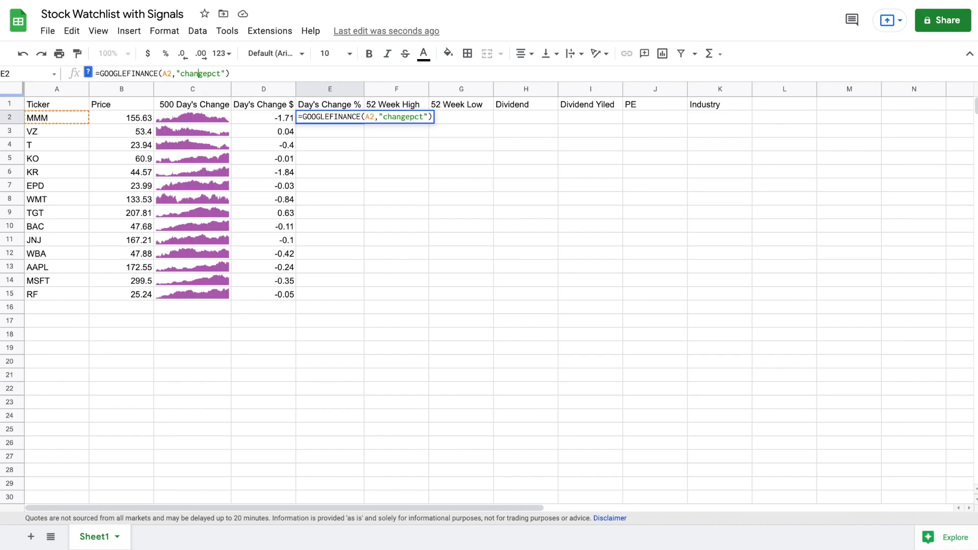
pyautogui.press('Return')
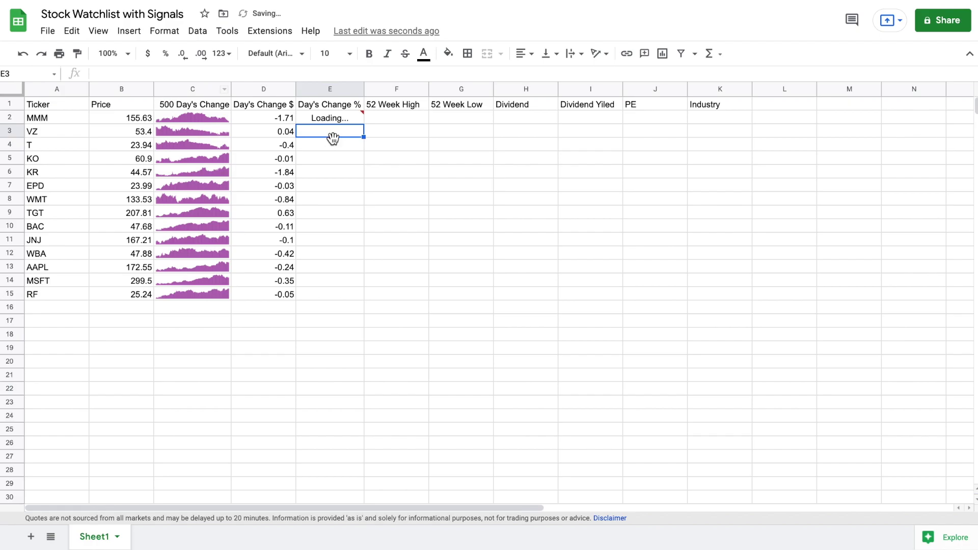
# - Fill the E2 formula down through E15 and format the range as percent
pyautogui.click(359, 120)
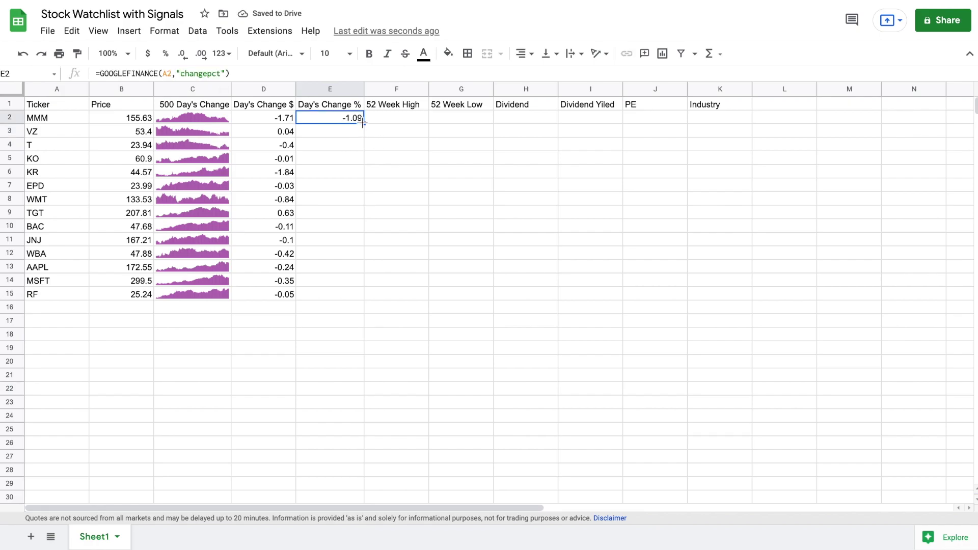
pyautogui.moveTo(364, 123); pyautogui.dragTo(329, 294)
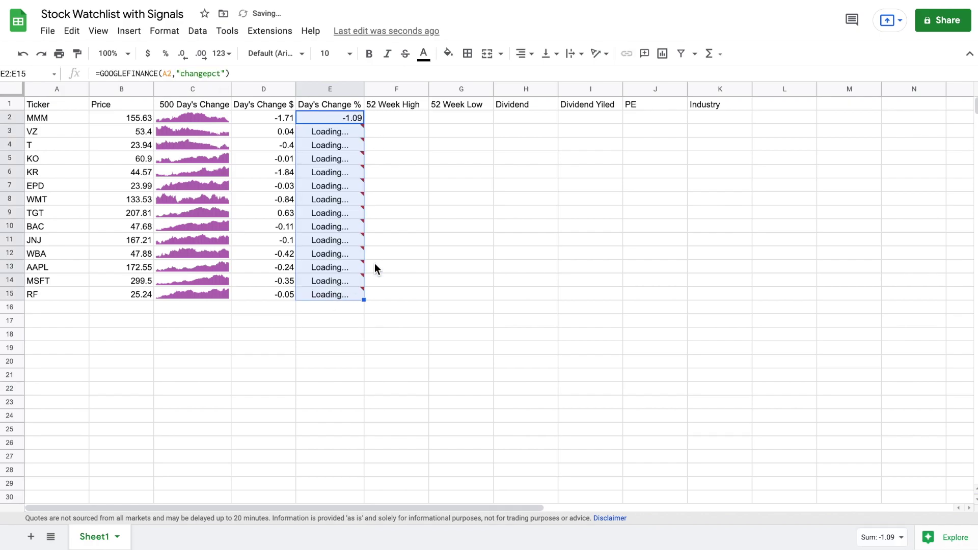
pyautogui.click(165, 54)
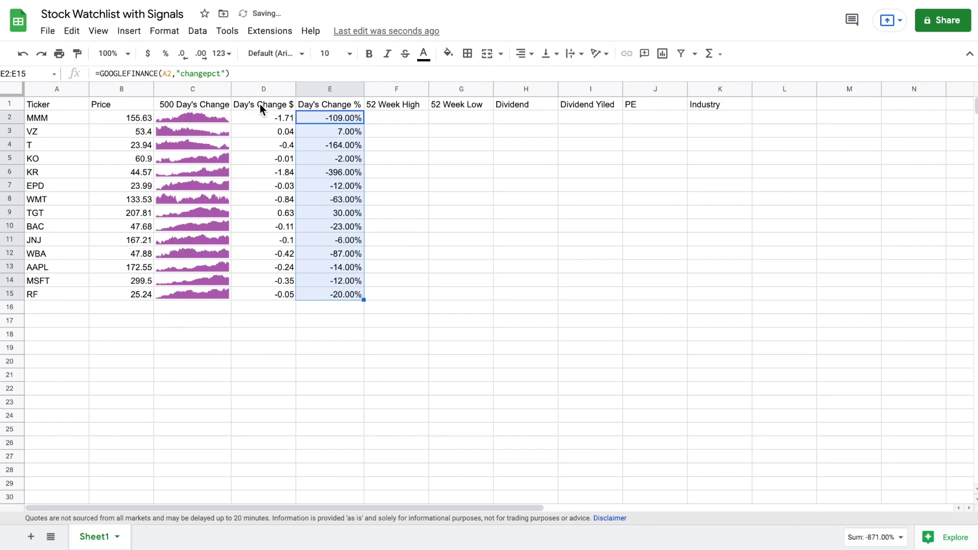
# - Divide the E2 formula by 100 outside the parentheses so it reads =GOOGLEFINANCE(A2,"changepct")/100
pyautogui.click(228, 75)
pyautogui.write('/100')
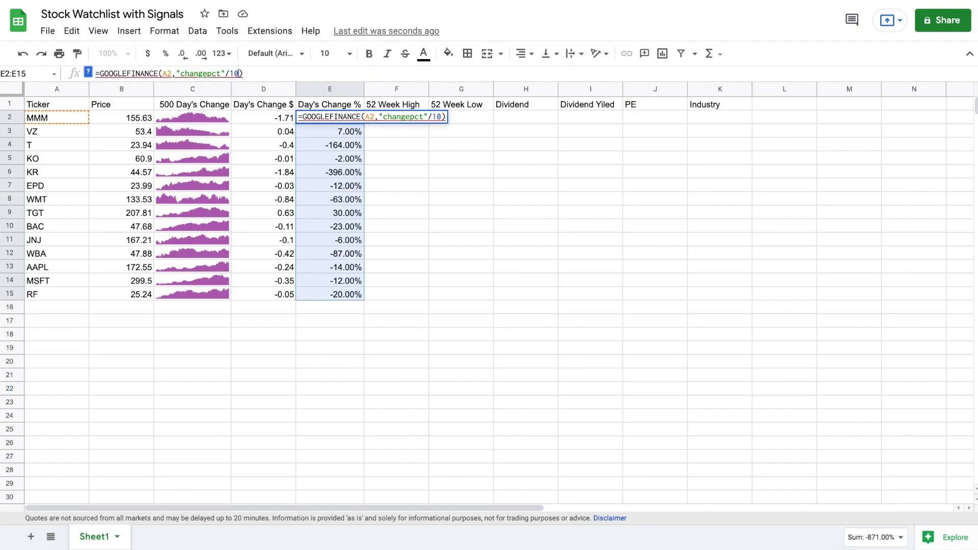
pyautogui.press('BackSpace')
pyautogui.press('BackSpace')
pyautogui.press('BackSpace')
pyautogui.press('BackSpace')
pyautogui.write('/100')
pyautogui.press('Return')
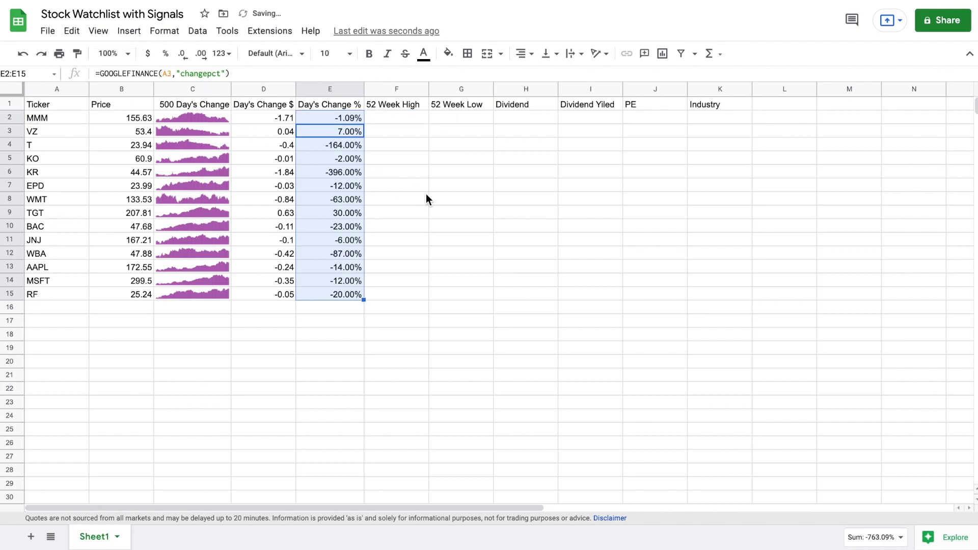
# - Fill the revised day's change percentage formula from E2 down through E15
pyautogui.click(356, 116)
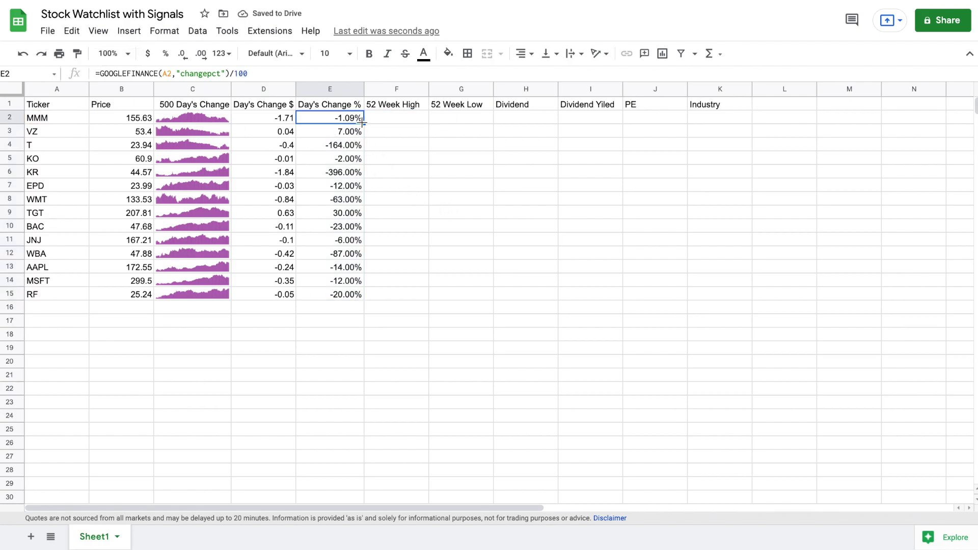
pyautogui.moveTo(363, 123); pyautogui.dragTo(348, 298)
pyautogui.click(399, 185)
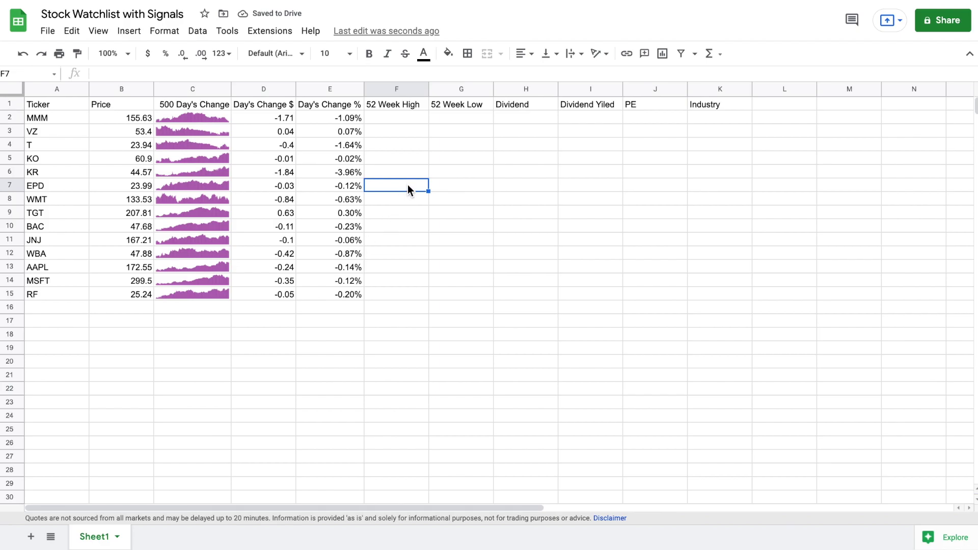
# - Enter =GOOGLEFINANCE(A2,"high52") in F2 and fill it down through F15
pyautogui.click(412, 120)
pyautogui.write('=goo')
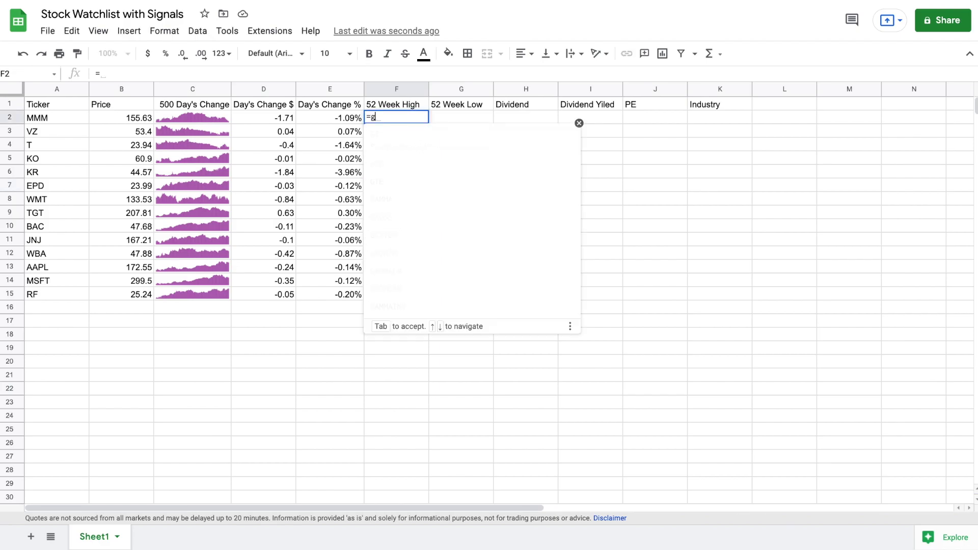
pyautogui.click(433, 136)
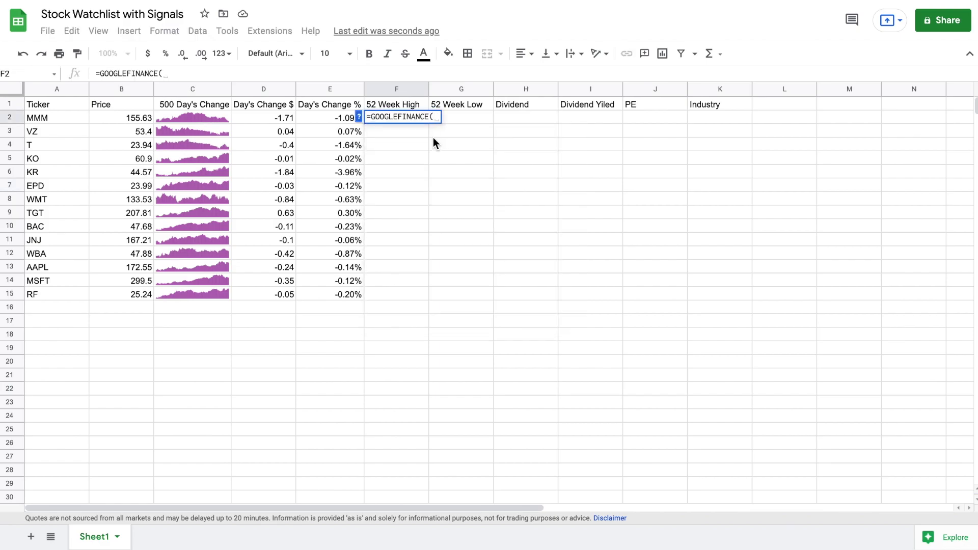
pyautogui.click(65, 118)
pyautogui.write(',')
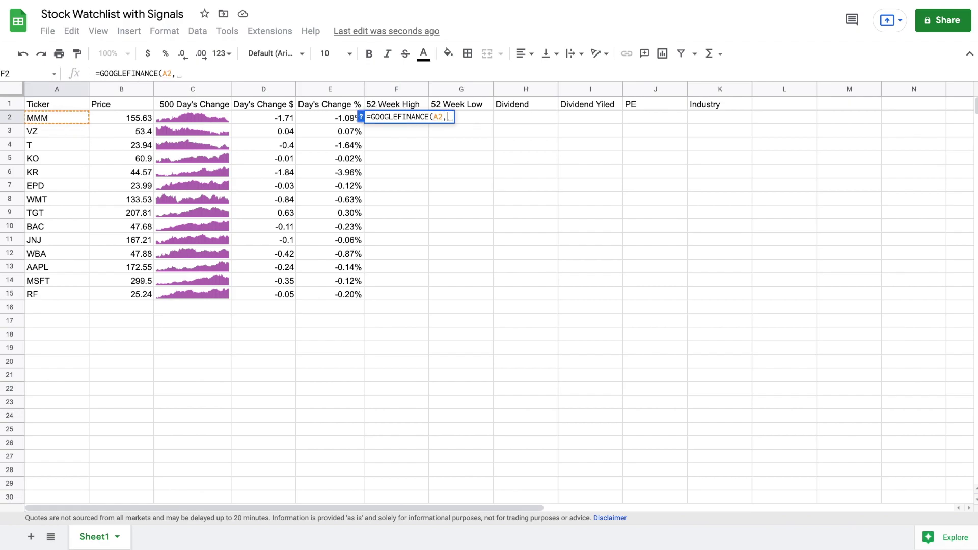
pyautogui.write('"high')
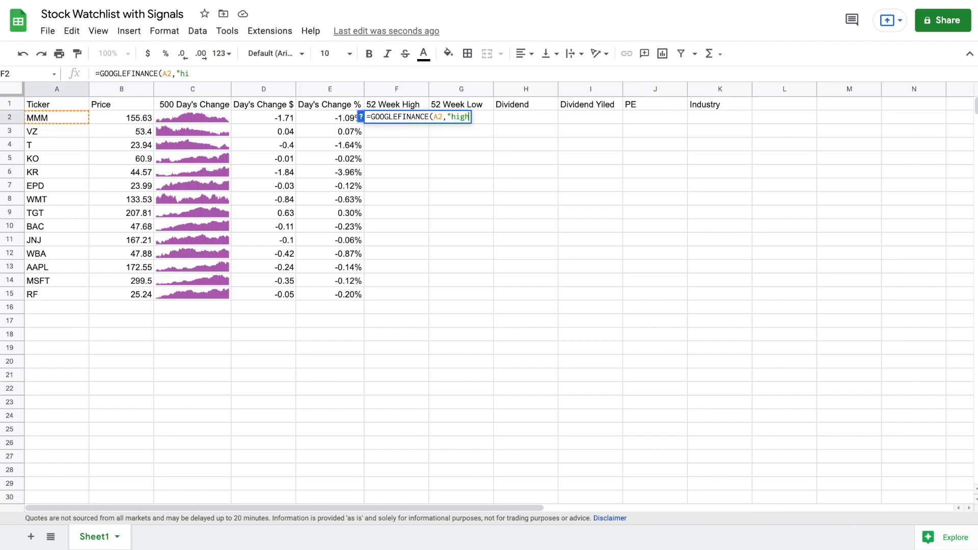
pyautogui.write('52")')
pyautogui.press('Return')
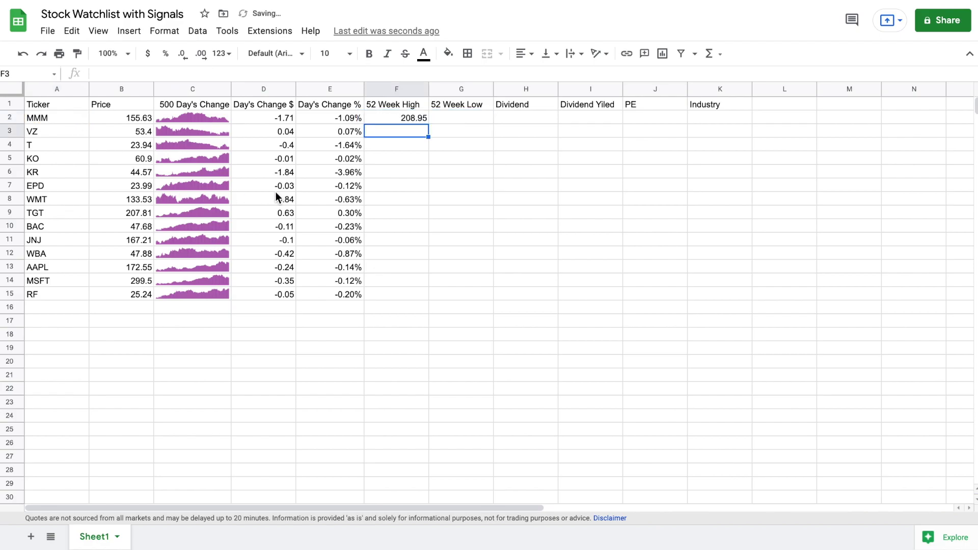
pyautogui.click(403, 118)
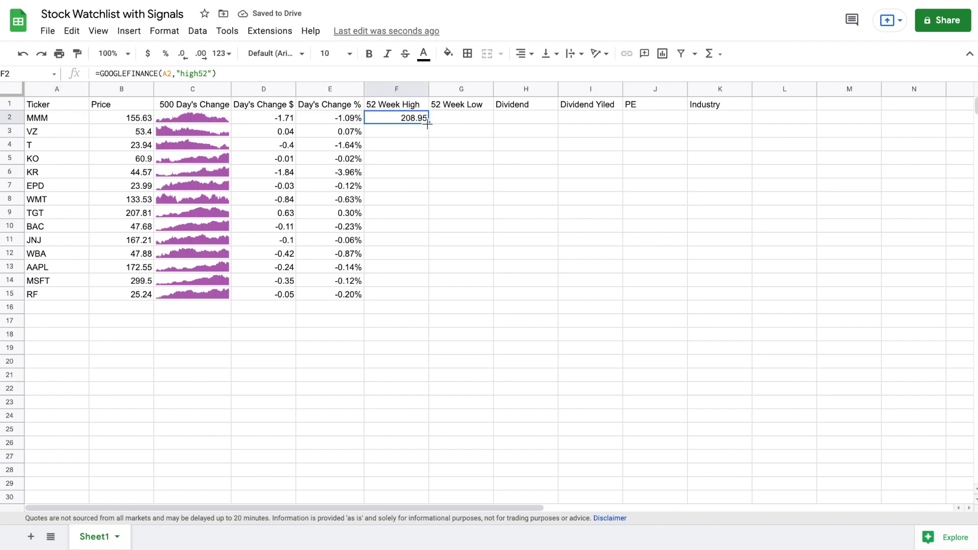
pyautogui.moveTo(428, 124); pyautogui.dragTo(399, 290)
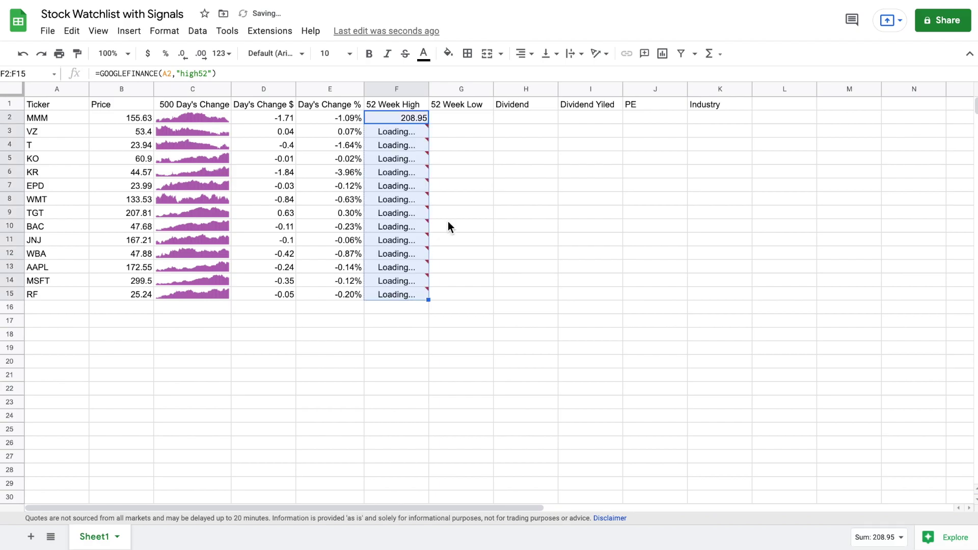
# - Enter =GOOGLEFINANCE(A2,"52low") in G2 for the 52-week low
pyautogui.click(466, 119)
pyautogui.write('=goo')
pyautogui.click(518, 140)
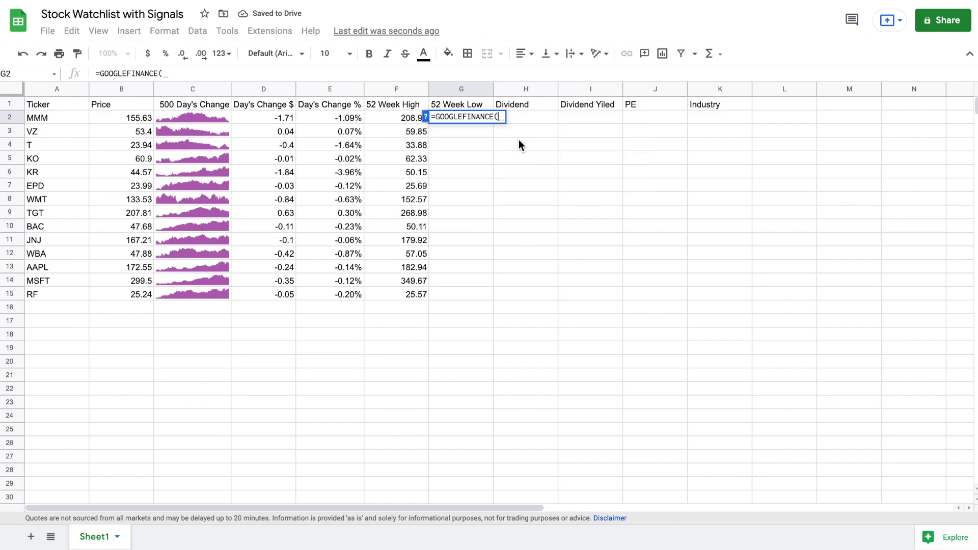
pyautogui.click(62, 119)
pyautogui.write(',')
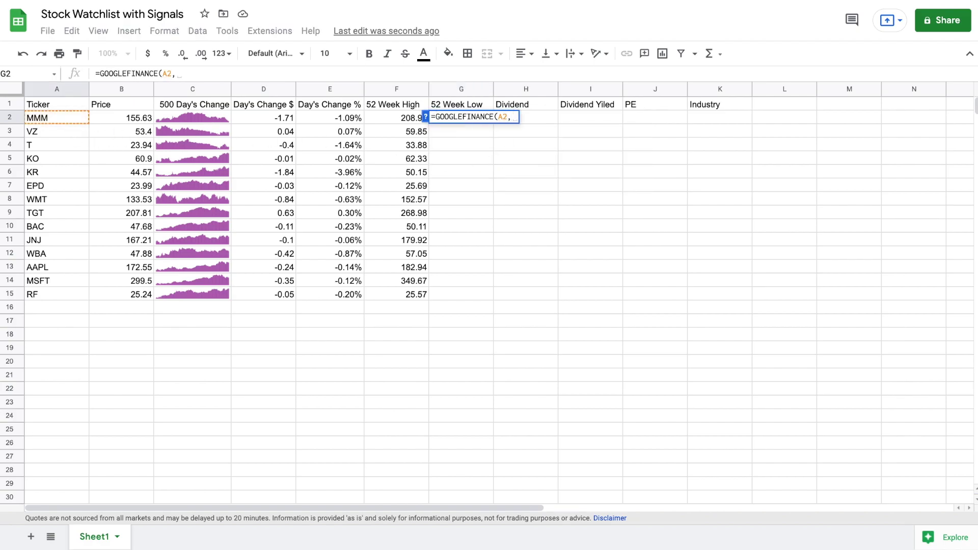
pyautogui.write('"5')
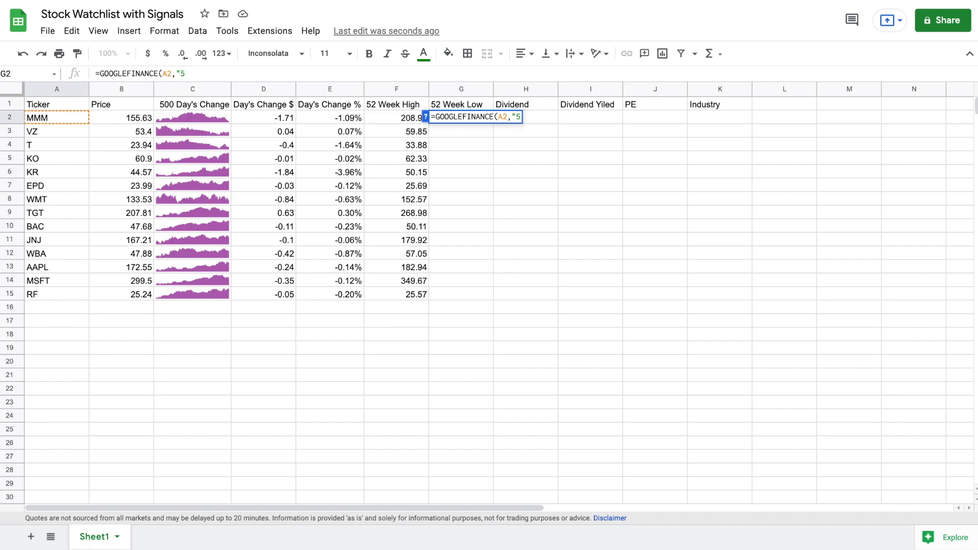
pyautogui.write('2low")')
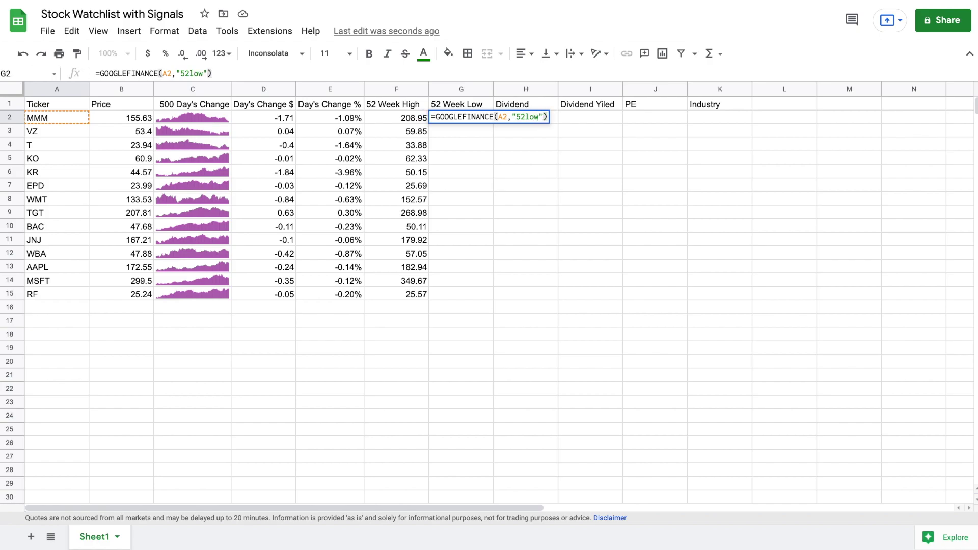
pyautogui.press('Return')
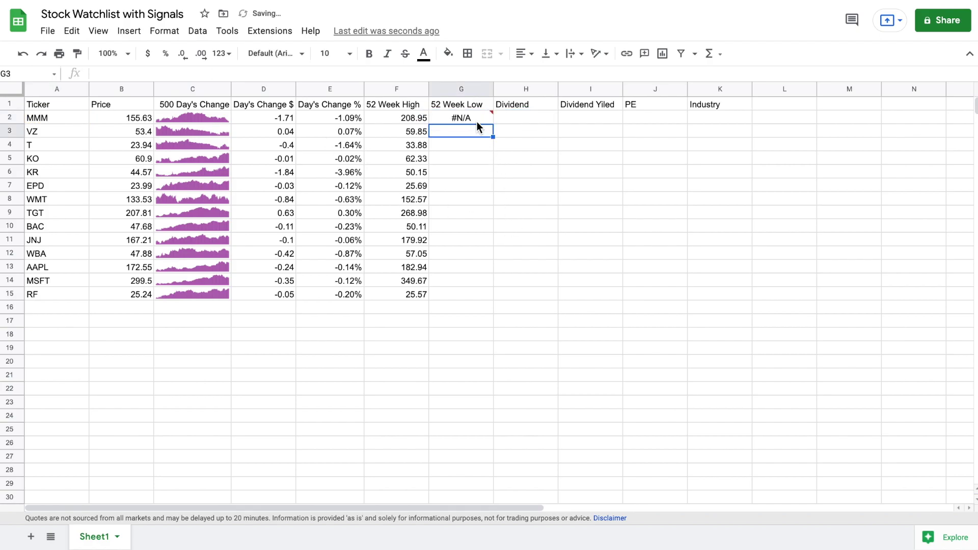
# - Correct the 52-week low formula in G2 to =GOOGLEFINANCE(A2,"low52") and fill it down through G15
pyautogui.click(476, 121)
pyautogui.click(204, 74)
pyautogui.press('BackSpace')
pyautogui.press('BackSpace')
pyautogui.press('BackSpace')
pyautogui.press('BackSpace')
pyautogui.press('BackSpace')
pyautogui.write('low52')
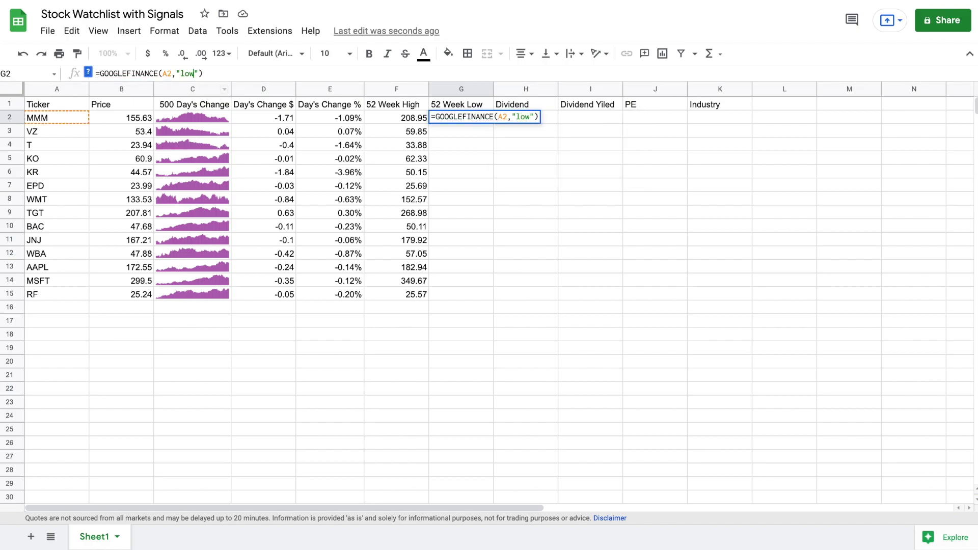
pyautogui.press('Return')
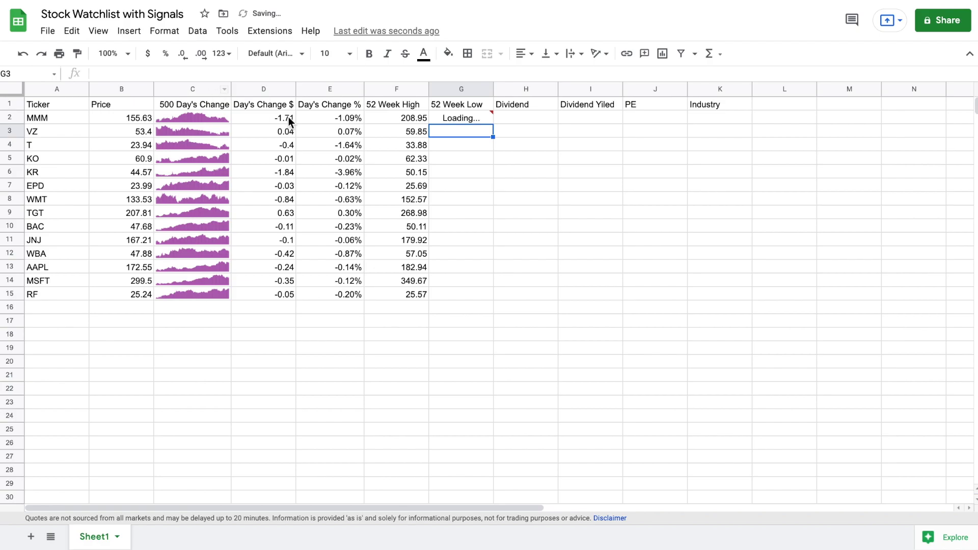
pyautogui.click(482, 117)
pyautogui.moveTo(493, 123); pyautogui.dragTo(462, 292)
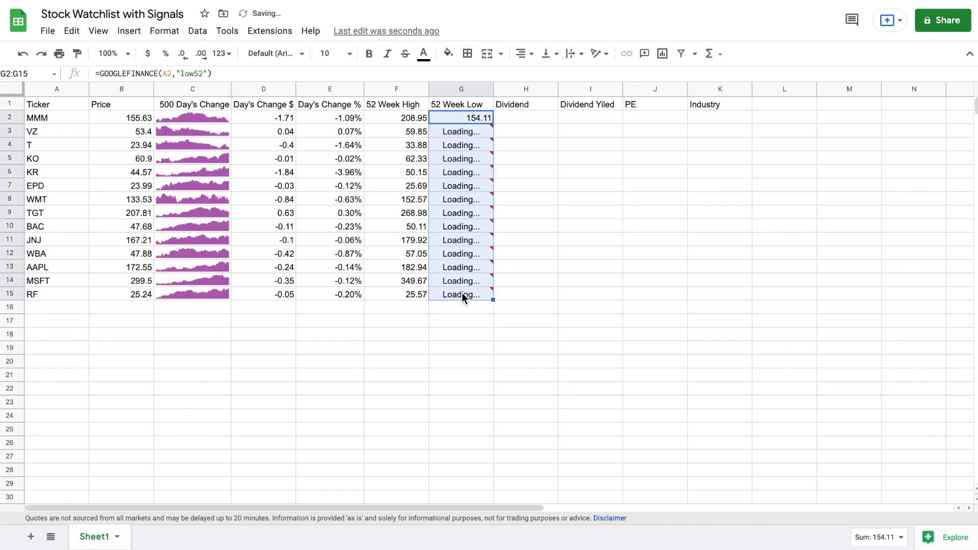
# - With H2 selected for the dividend, look up ticker MMM on Finviz and examine the data below its chart
pyautogui.click(526, 118)
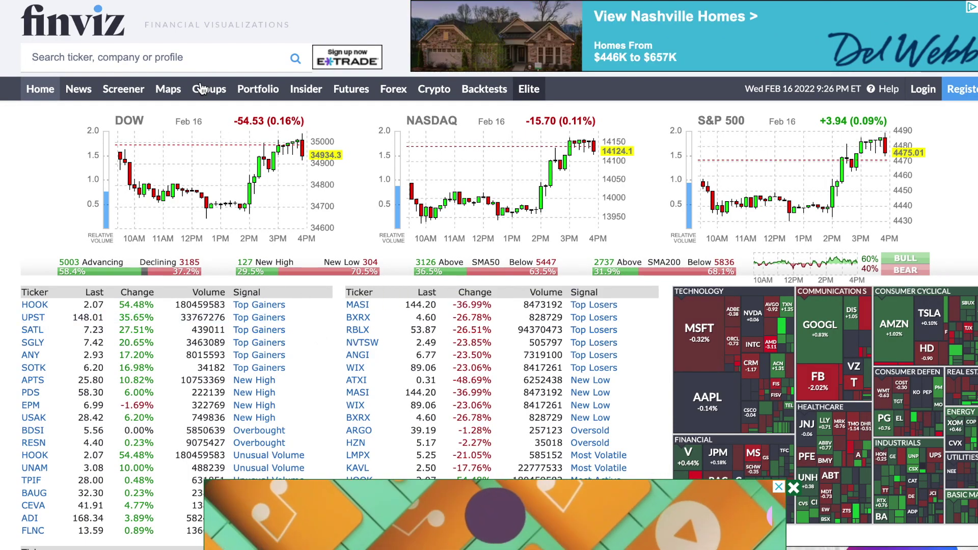
pyautogui.click(189, 59)
pyautogui.write('mmm')
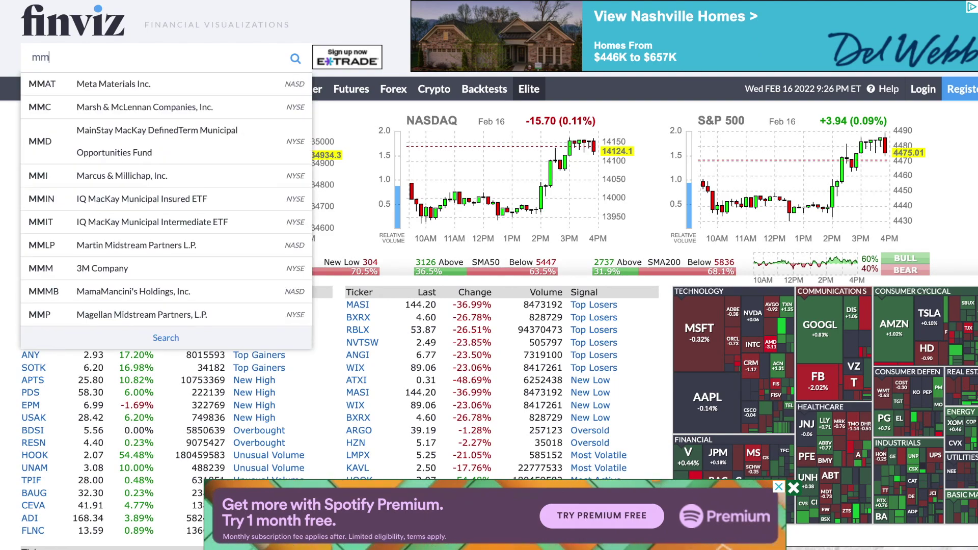
pyautogui.click(173, 90)
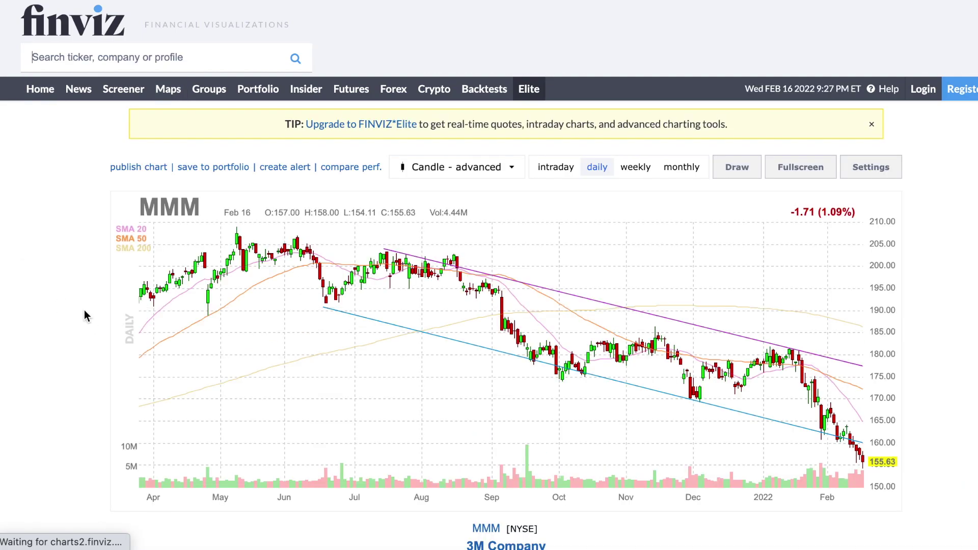
pyautogui.scroll(-3, 85, 315)
pyautogui.scroll(-5, 84, 316)
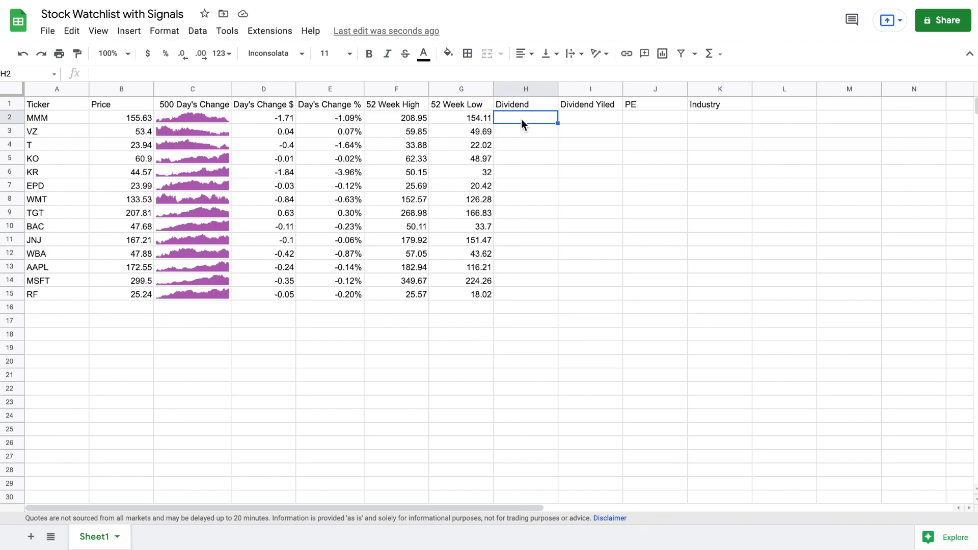
pyautogui.write('=(SUBSTITUTE(index(importhtml("http://finviz.com/quote.ashx?t="&A2,"table",7),7,2),"*",""))')
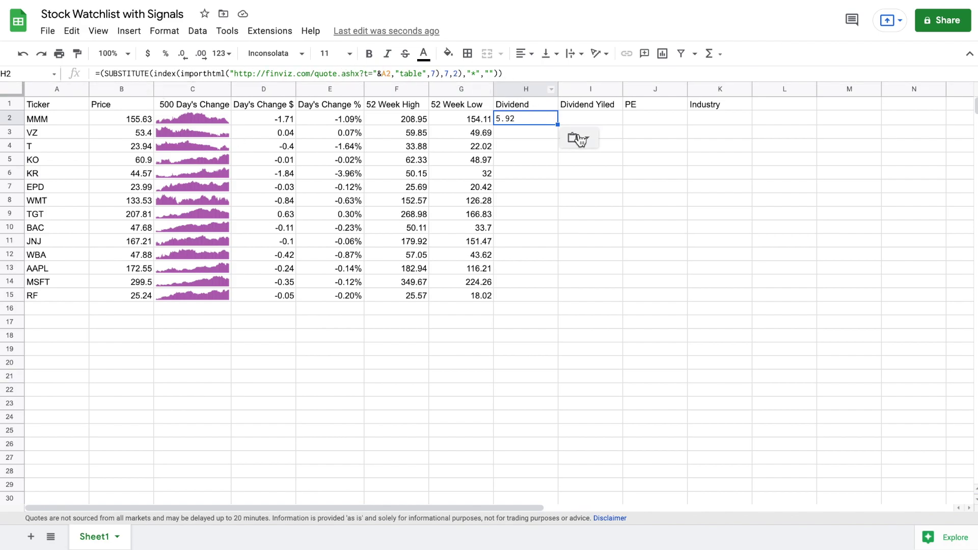
pyautogui.moveTo(556, 124); pyautogui.dragTo(528, 297)
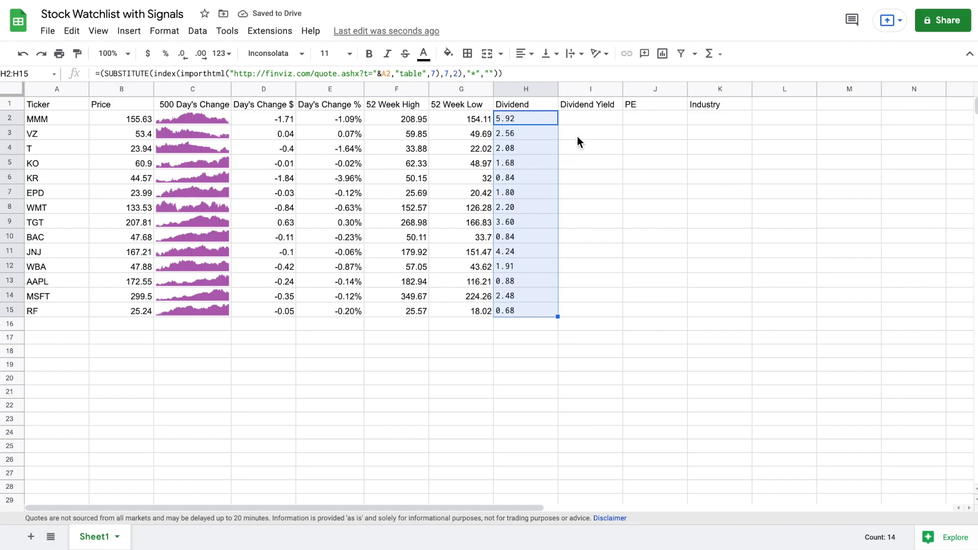
# - Enter the dividend yield formula =H2/B2 in I2 and accept the suggested autofill for the rest of the column
pyautogui.click(585, 118)
pyautogui.write('=')
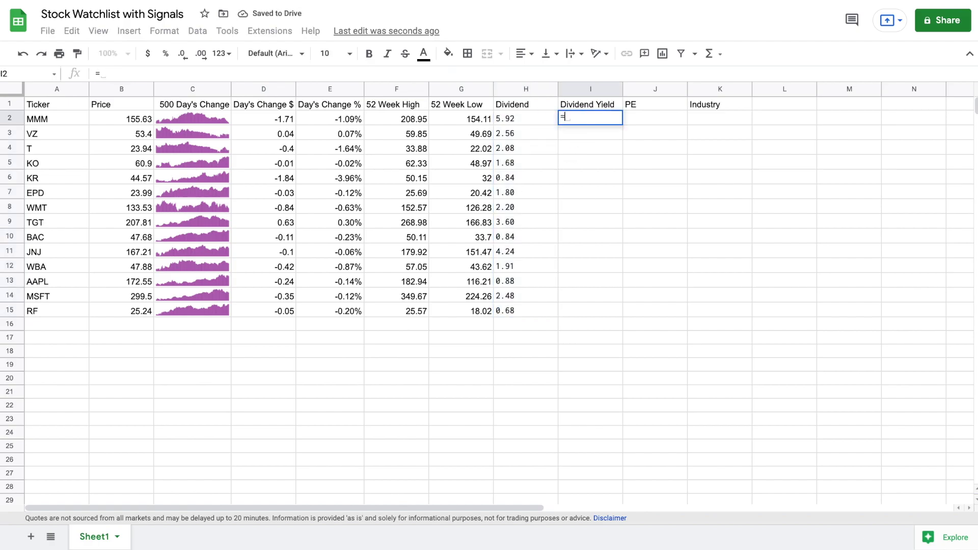
pyautogui.click(534, 117)
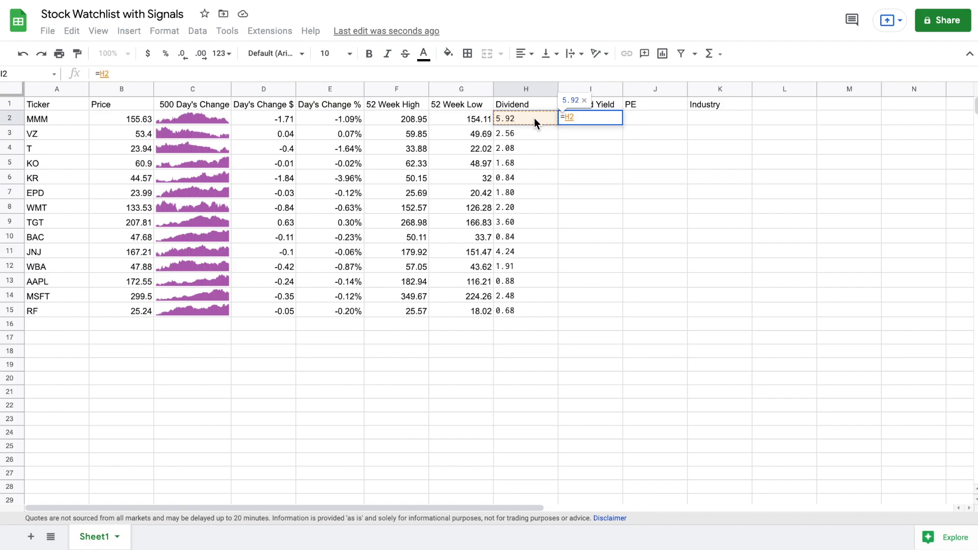
pyautogui.write('/')
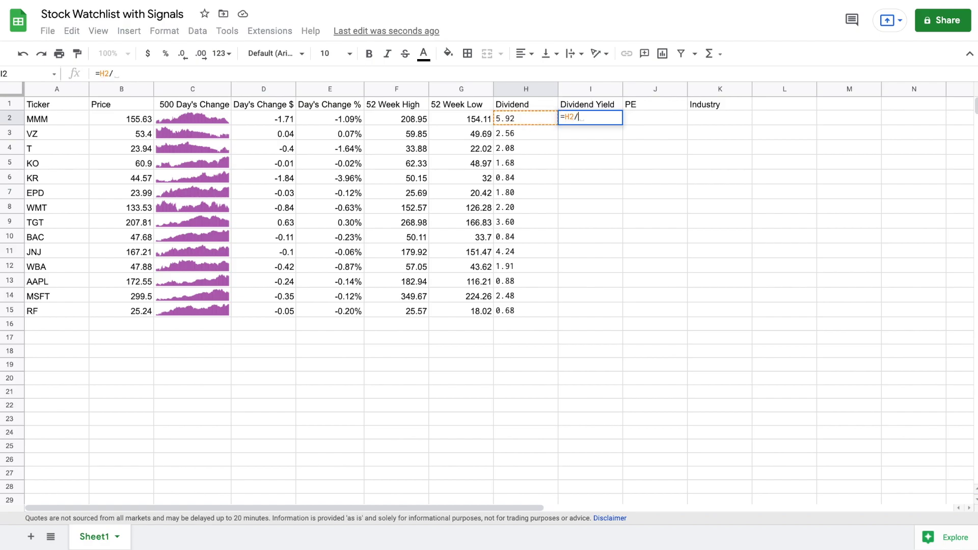
pyautogui.click(141, 120)
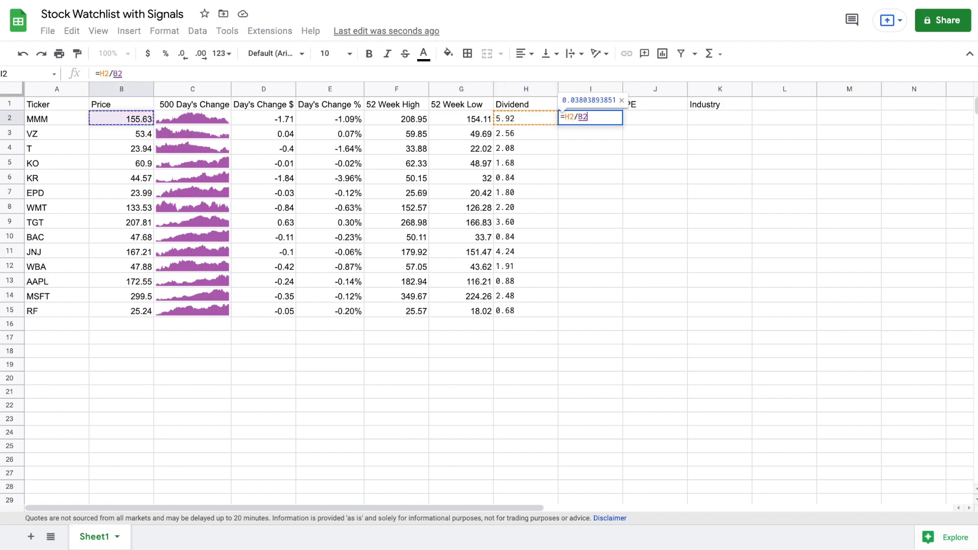
pyautogui.press('Return')
pyautogui.click(638, 200)
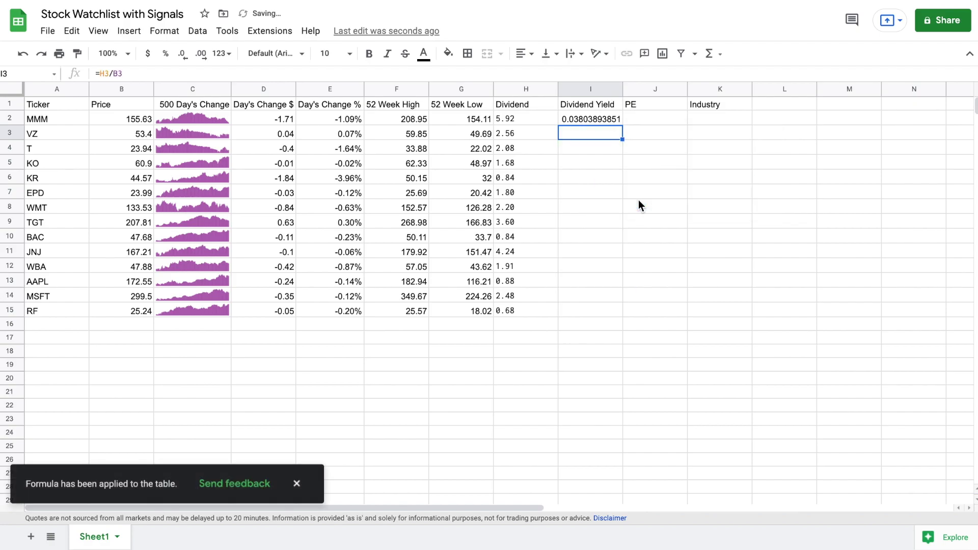
# - Format the dividend yield values in I2:I15 as percentages
pyautogui.moveTo(606, 118); pyautogui.dragTo(585, 308)
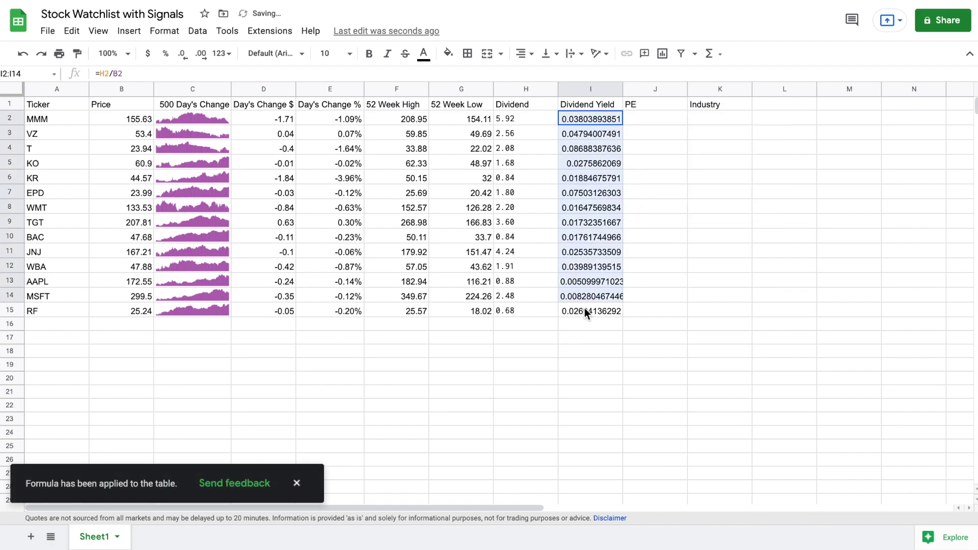
pyautogui.click(169, 57)
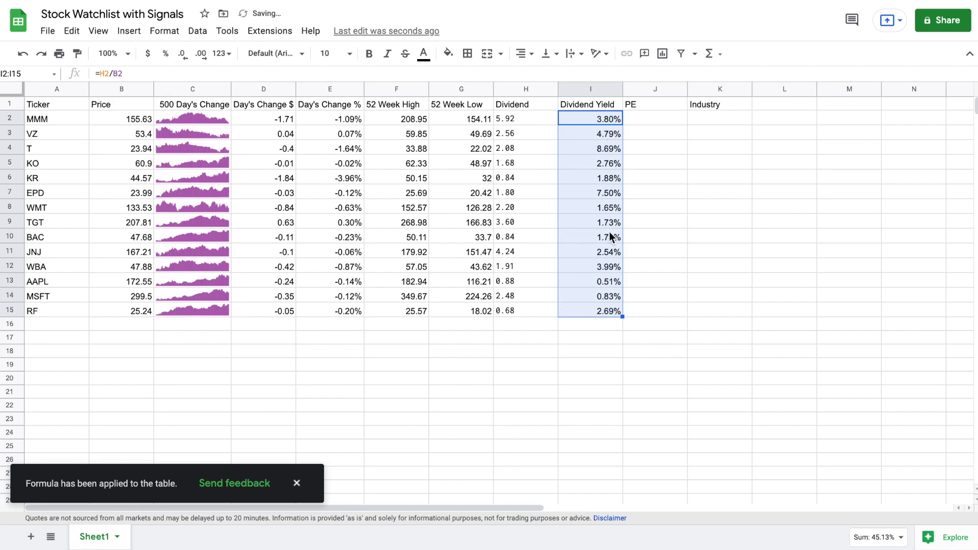
# - Enter =GOOGLEFINANCE(A2,"pe") in J2 for the PE ratio and fill it down through J15
pyautogui.click(656, 118)
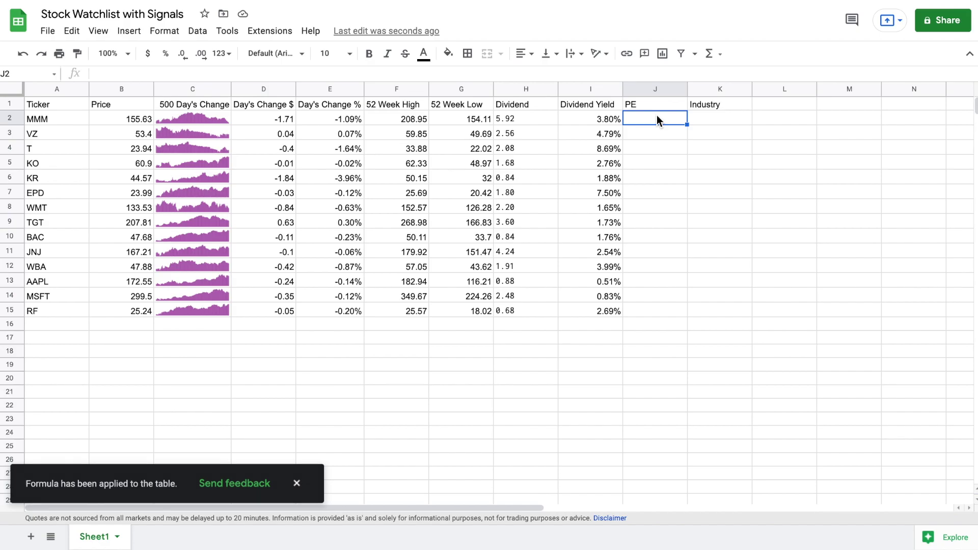
pyautogui.write('=goo')
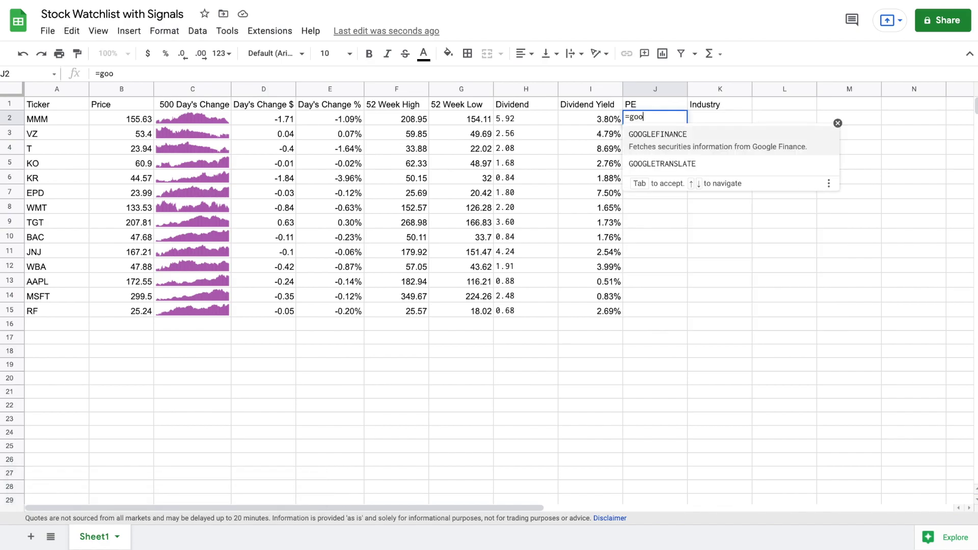
pyautogui.click(683, 144)
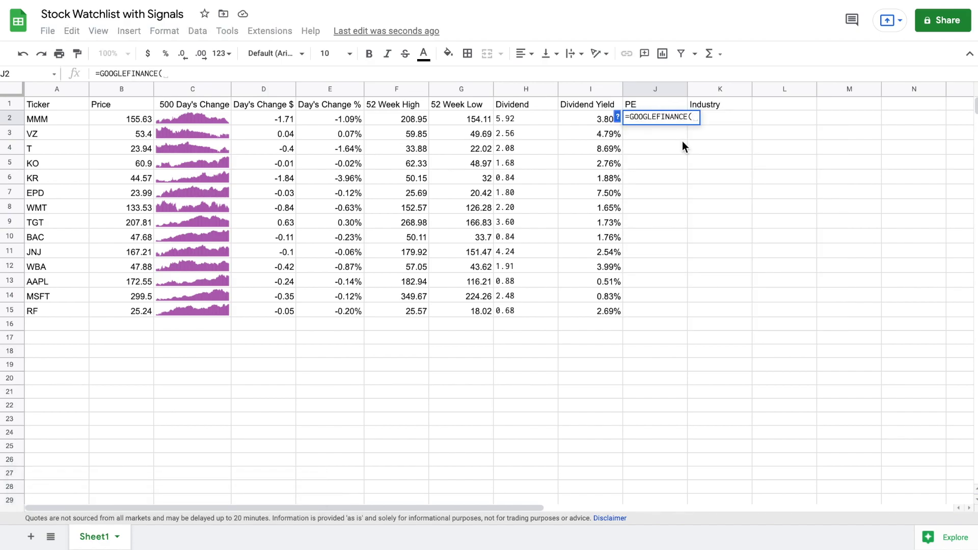
pyautogui.click(62, 120)
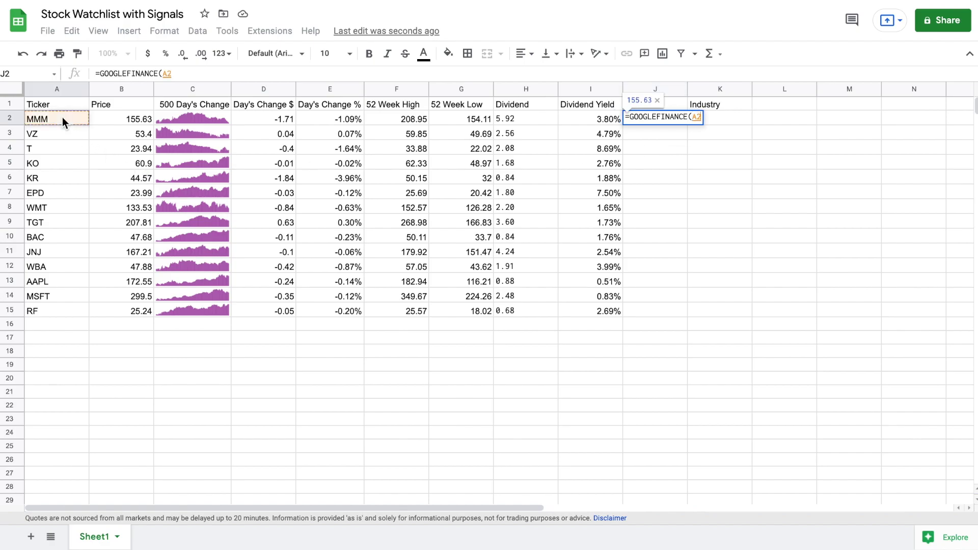
pyautogui.write(',"pe")')
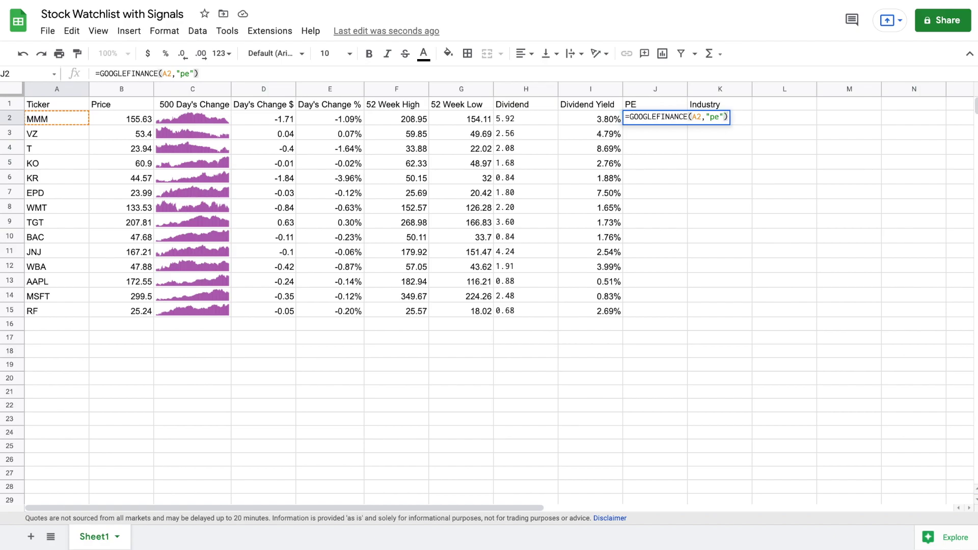
pyautogui.press('Return')
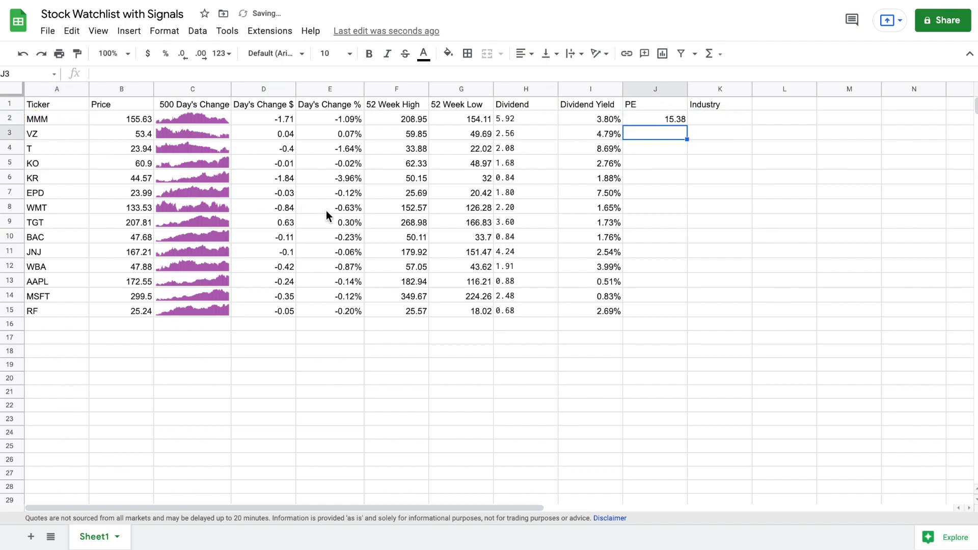
pyautogui.click(658, 122)
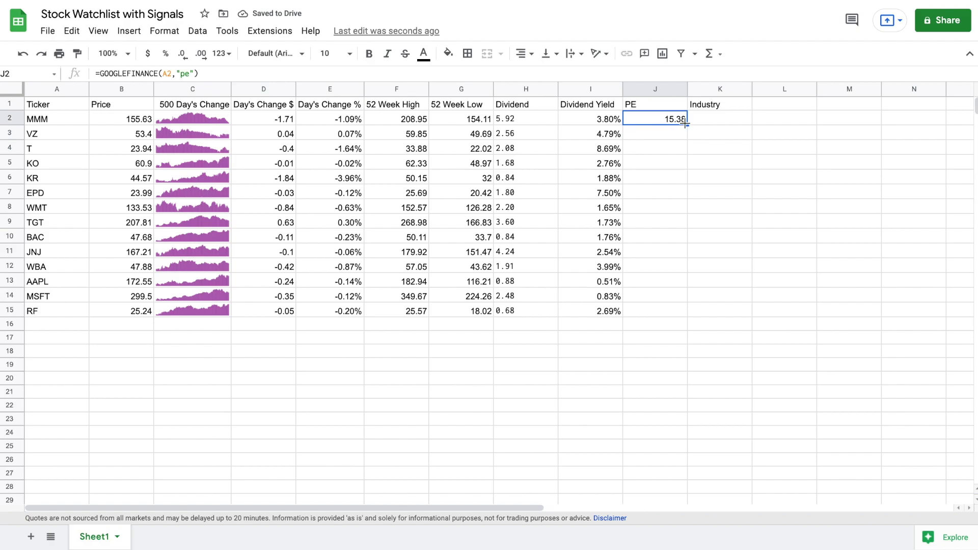
pyautogui.moveTo(685, 124); pyautogui.dragTo(650, 316)
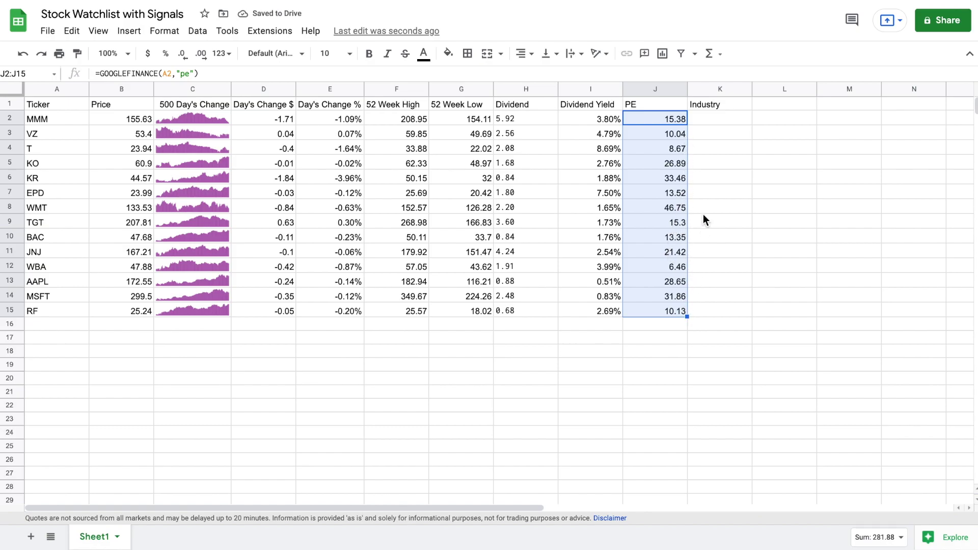
# - With K2 selected for the industry, open Fidelity's MMM stock snapshot and examine the sector and industry in its Company Profile
pyautogui.click(720, 120)
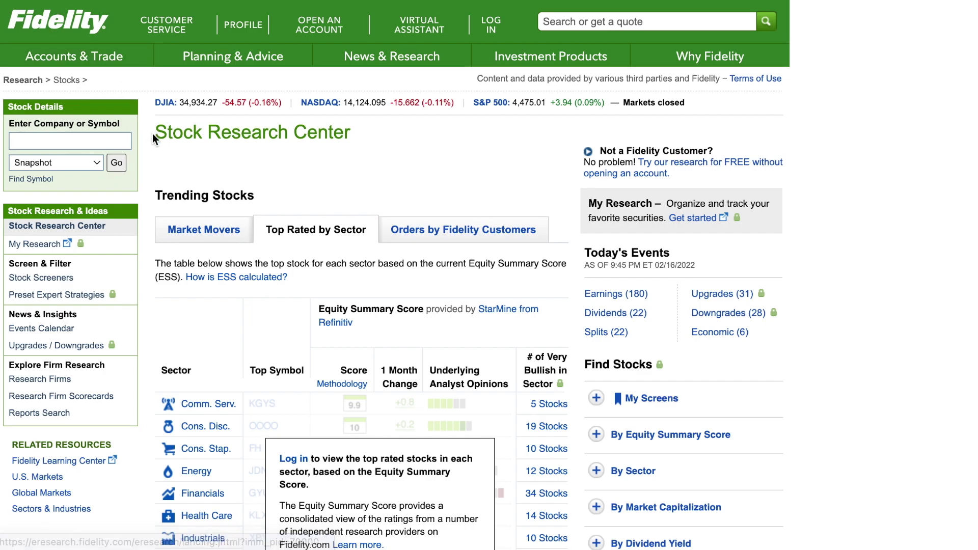
pyautogui.click(119, 141)
pyautogui.write('mmm')
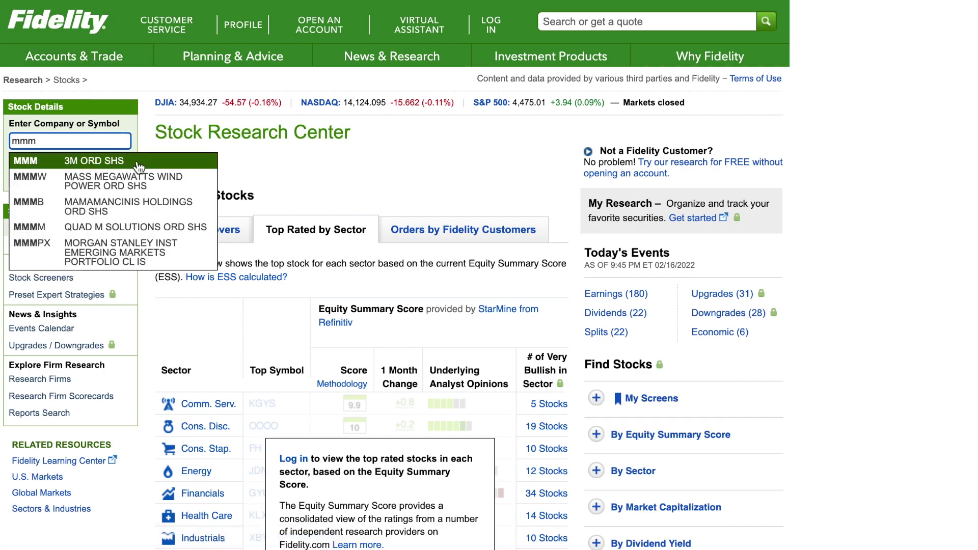
pyautogui.click(136, 161)
pyautogui.click(117, 163)
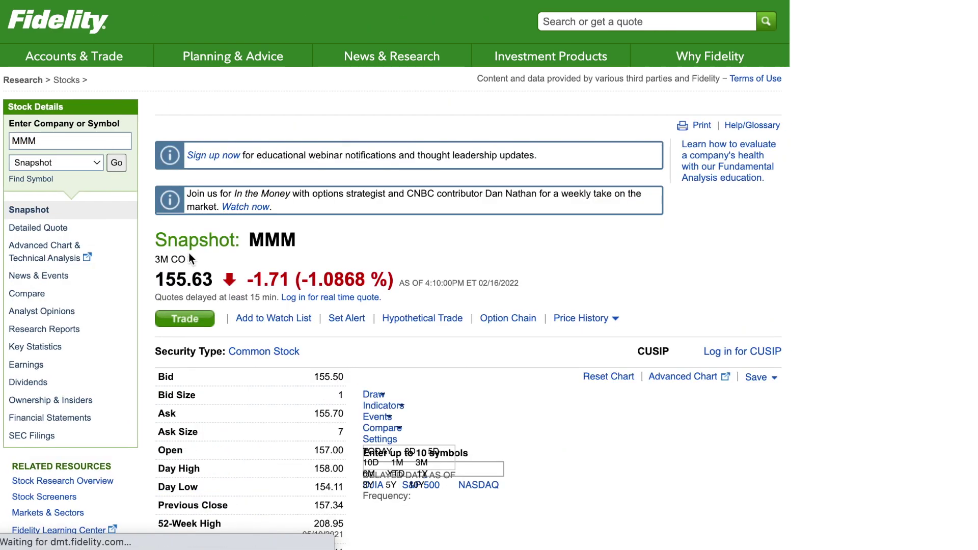
pyautogui.scroll(-6, 345, 367)
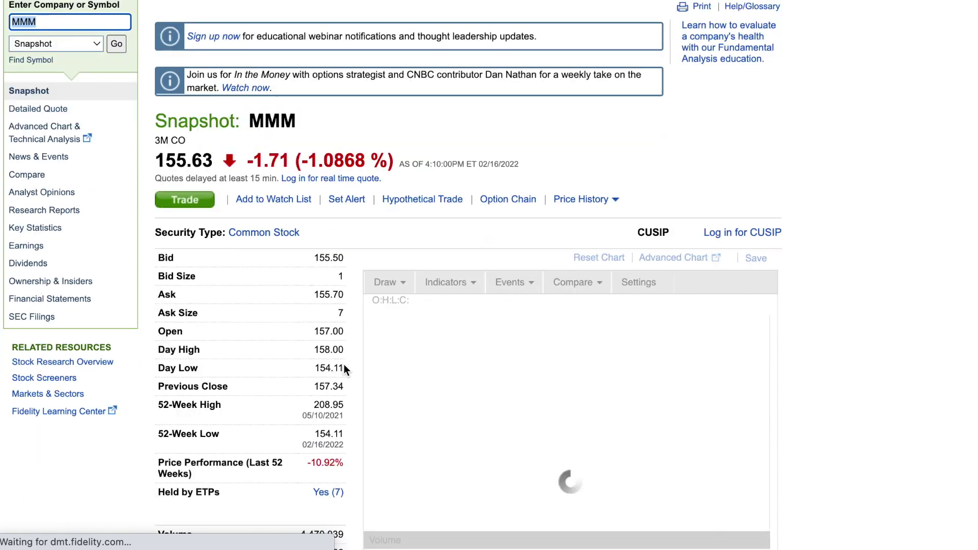
pyautogui.scroll(-10, 343, 365)
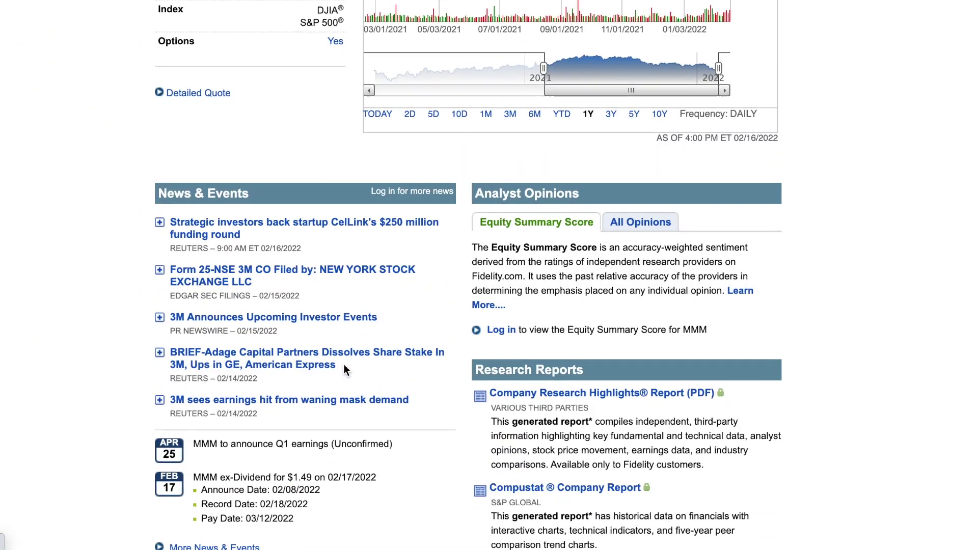
pyautogui.scroll(-6, 343, 365)
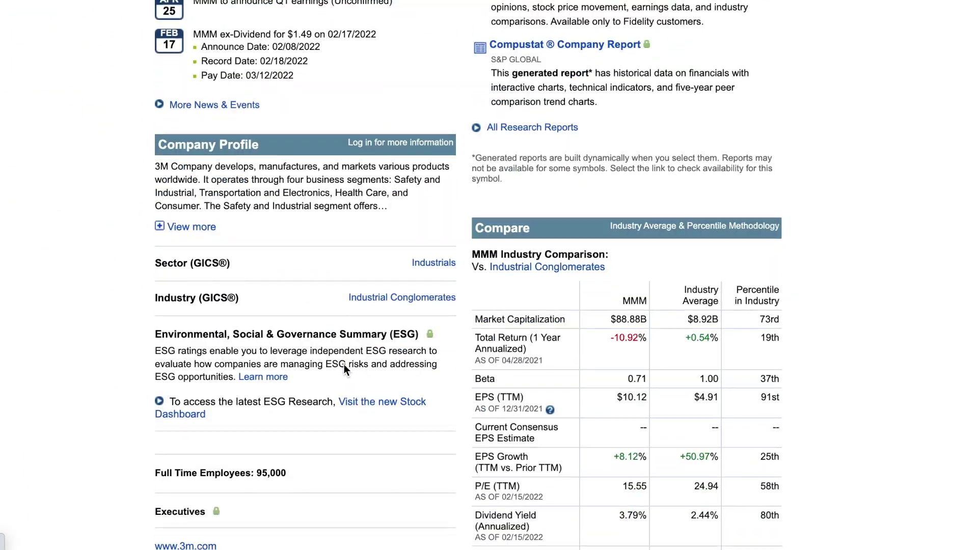
pyautogui.scroll(1, 344, 364)
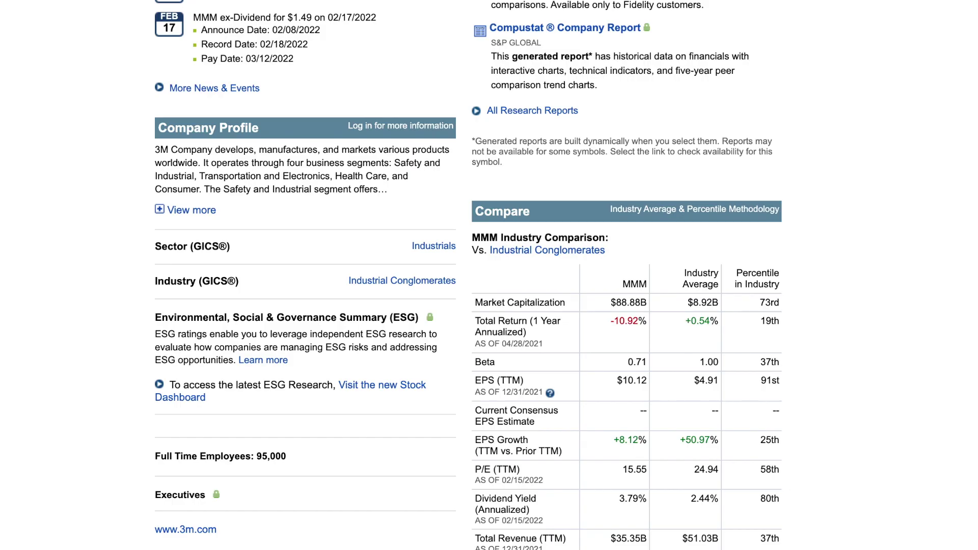
pyautogui.hotkey('alt', 'Tab')
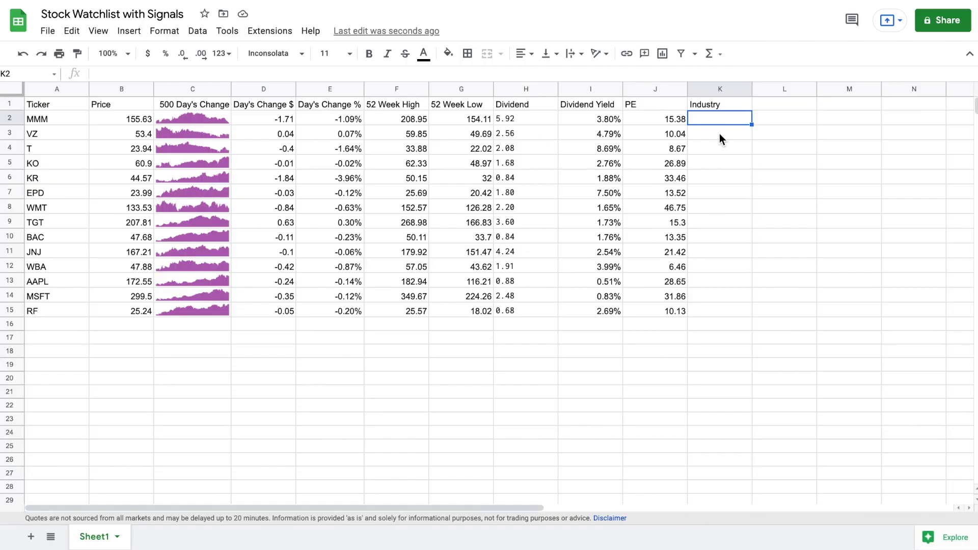
pyautogui.write('=if(isblank(A2),"",index(importxml("https://eresearch.fidelity.com/eresearch/goto/evaluate/snapshot.jhtml?symbols="&A2&"","//div[@class=\'sub-heading\']//span[@class=\'right\']"),1))')
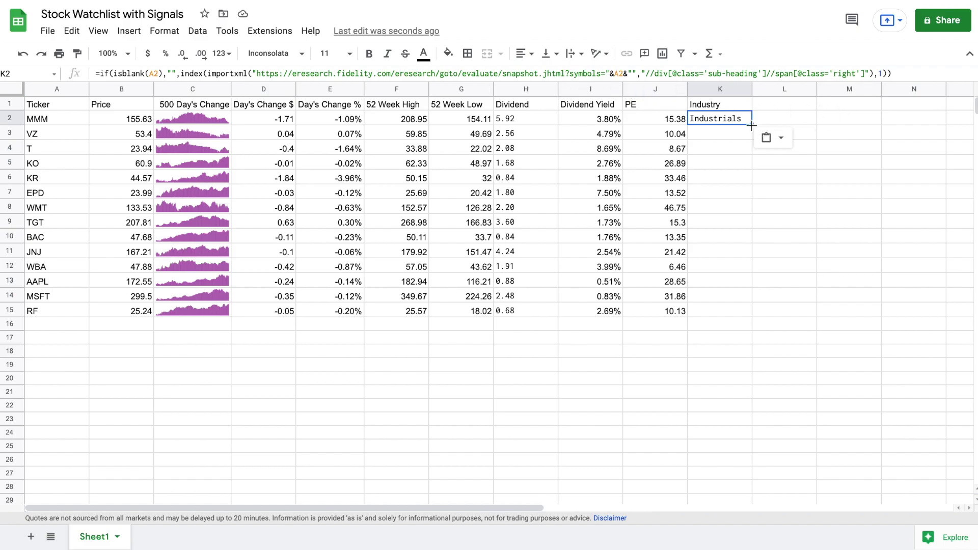
pyautogui.moveTo(752, 125); pyautogui.dragTo(723, 317)
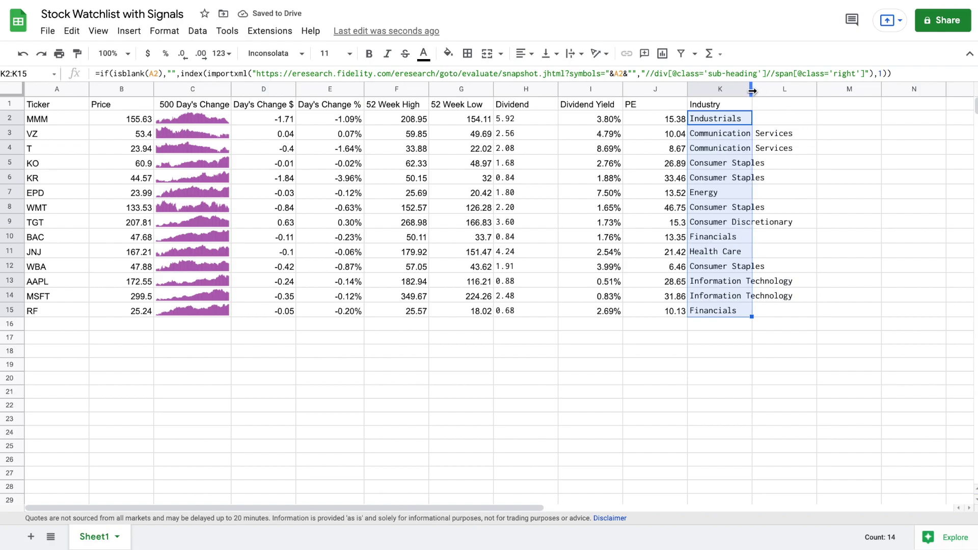
pyautogui.moveTo(753, 90); pyautogui.dragTo(797, 94)
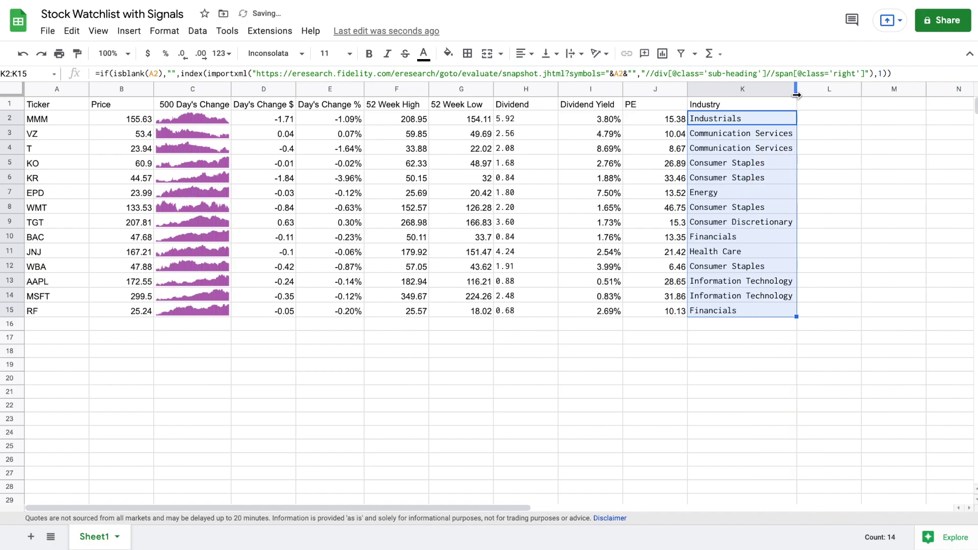
# - Center-align all cells of the sheet horizontally and set their font to Default (Arial)
pyautogui.click(818, 122)
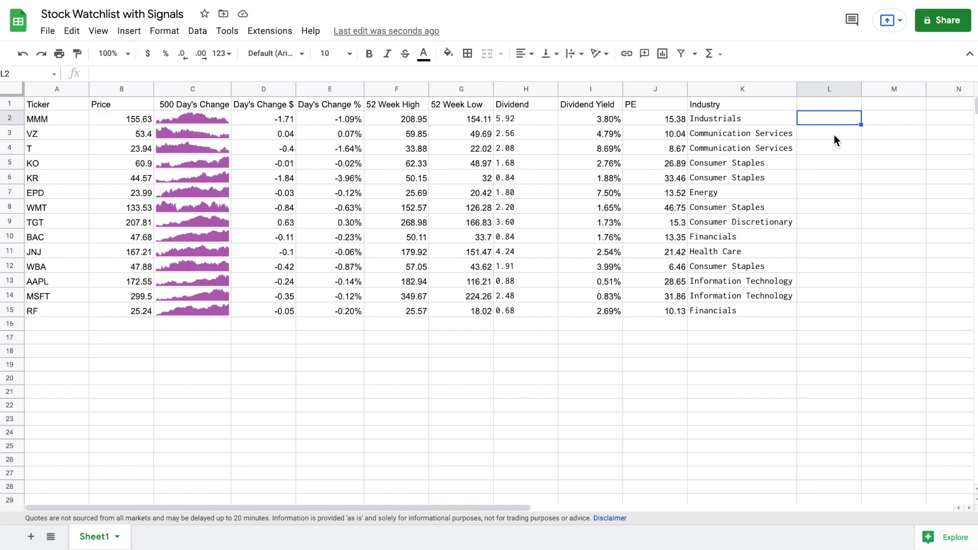
pyautogui.click(12, 89)
pyautogui.click(523, 54)
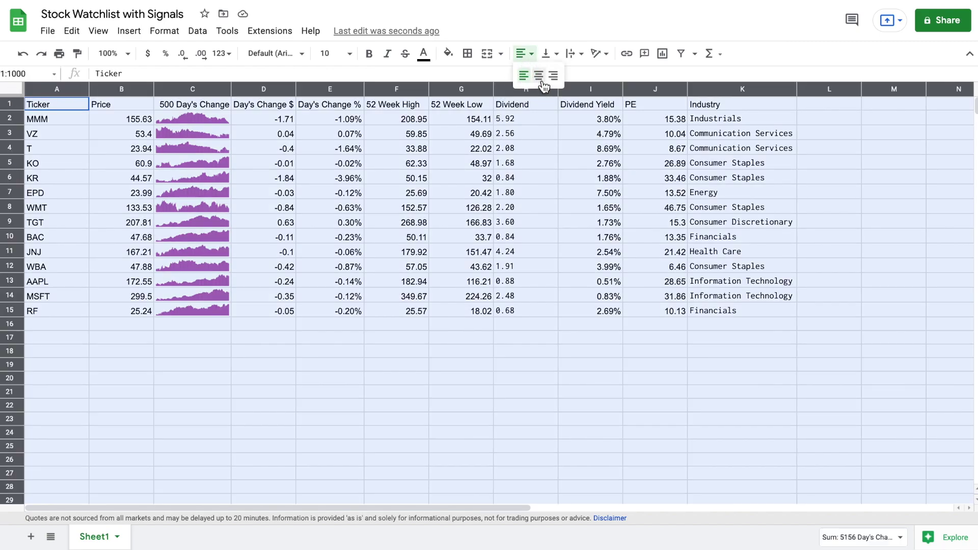
pyautogui.click(539, 74)
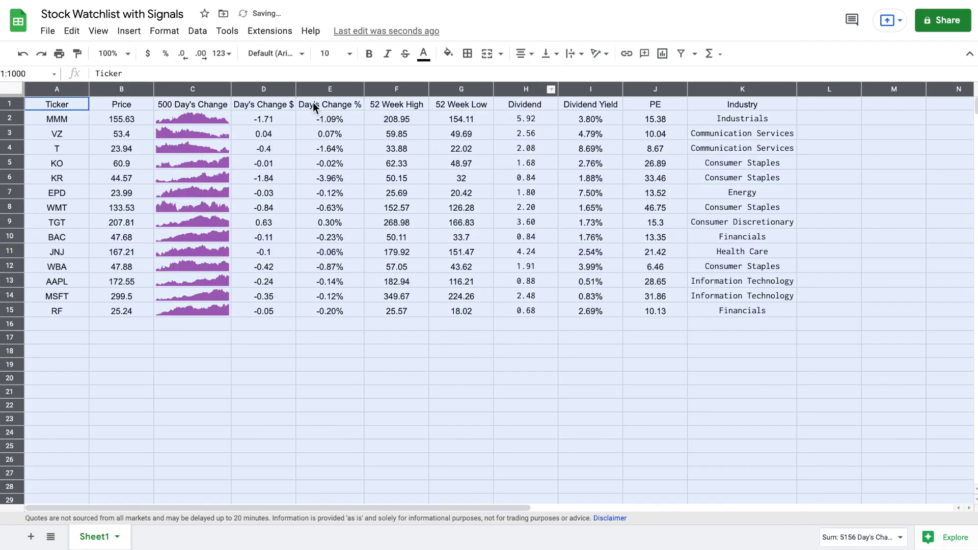
pyautogui.click(300, 54)
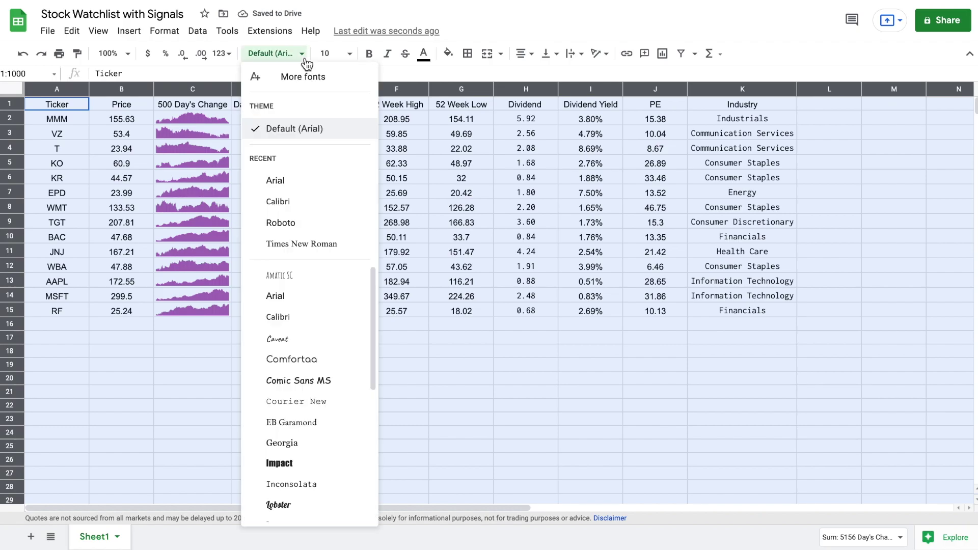
pyautogui.click(299, 130)
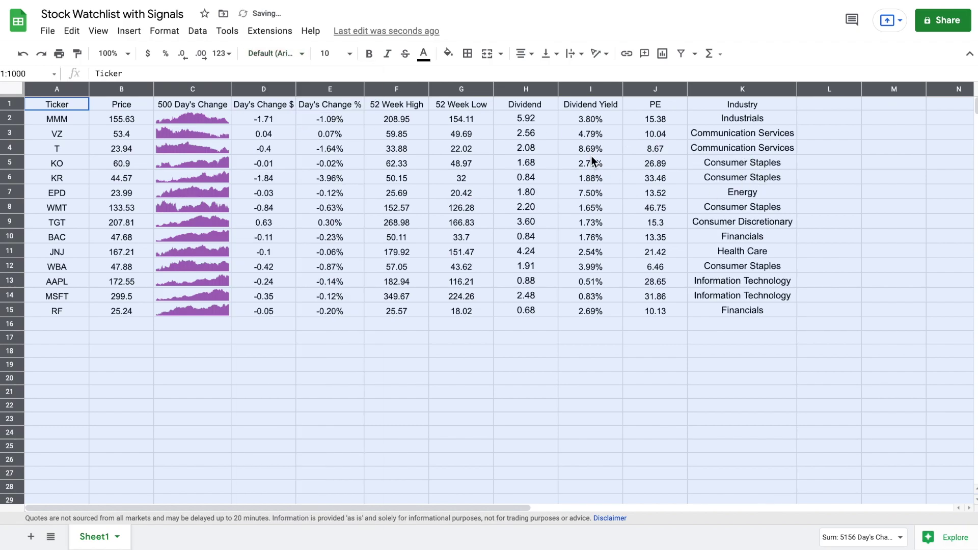
pyautogui.click(243, 154)
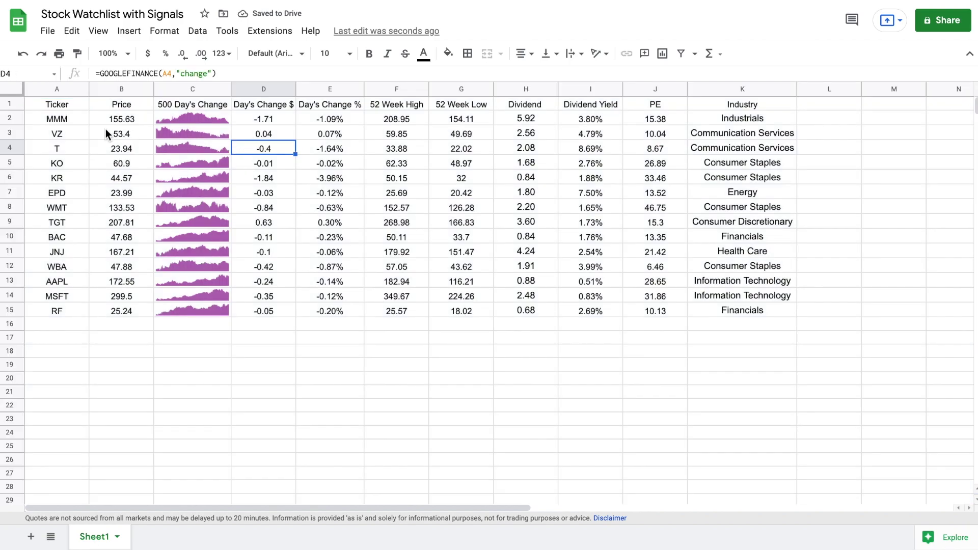
# - Apply alternating colors to A1:K15 with a header row, using the default purple style
pyautogui.moveTo(72, 102); pyautogui.dragTo(717, 303)
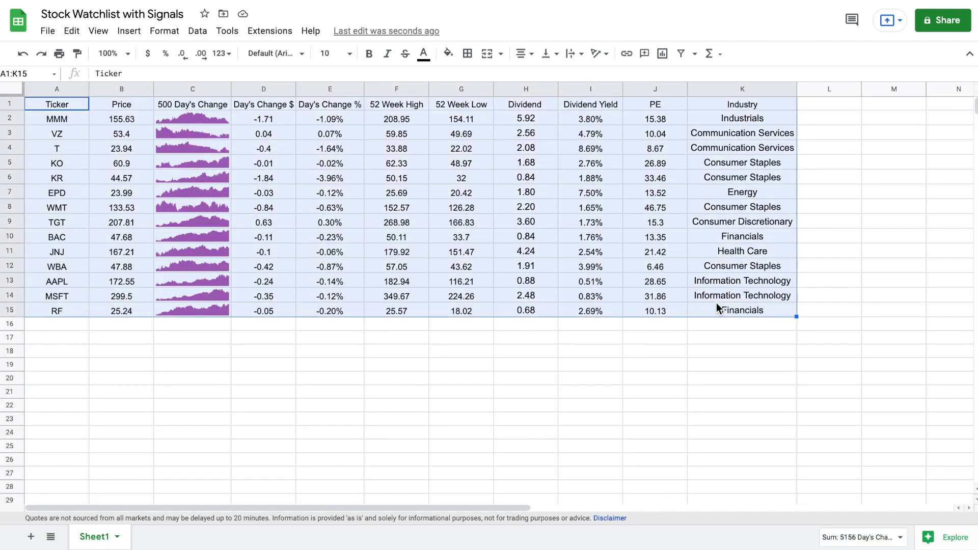
pyautogui.click(173, 33)
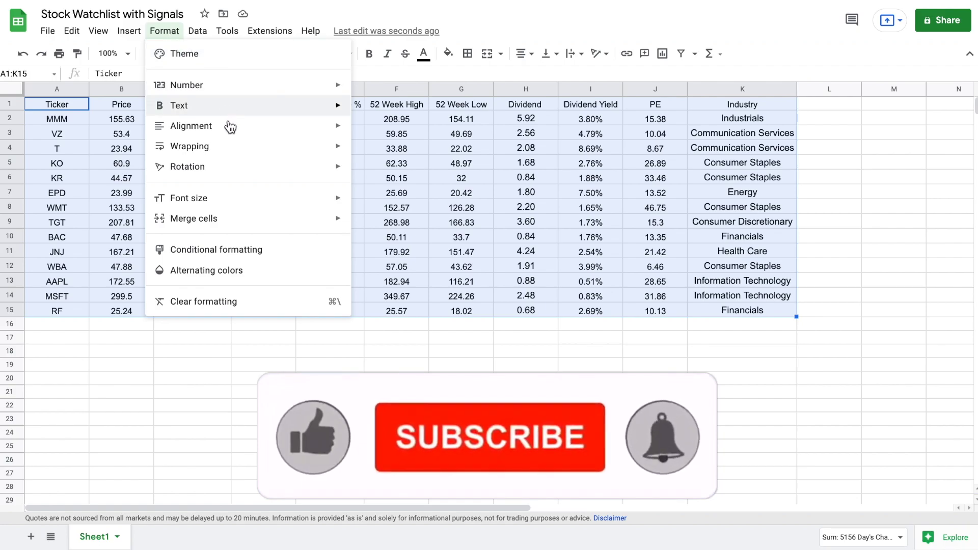
pyautogui.moveTo(232, 228)
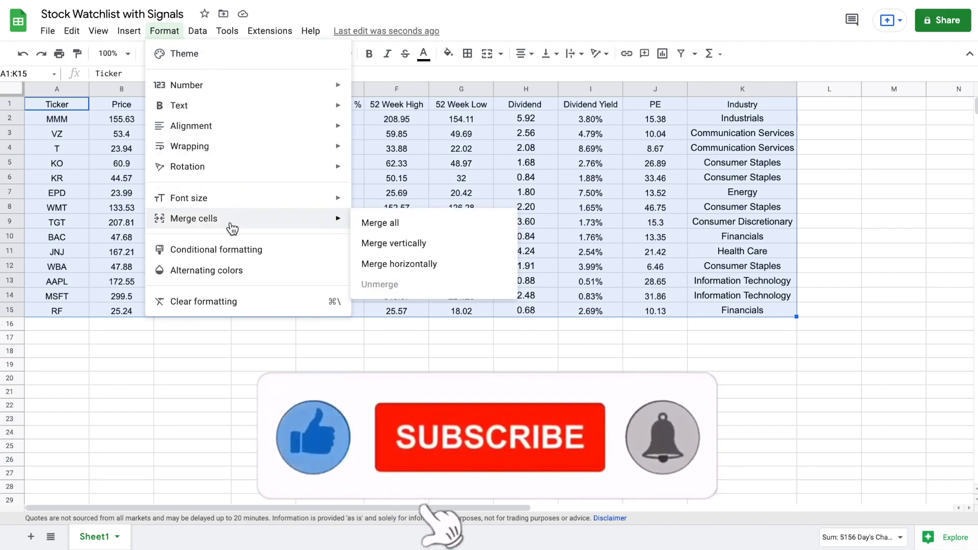
pyautogui.click(246, 270)
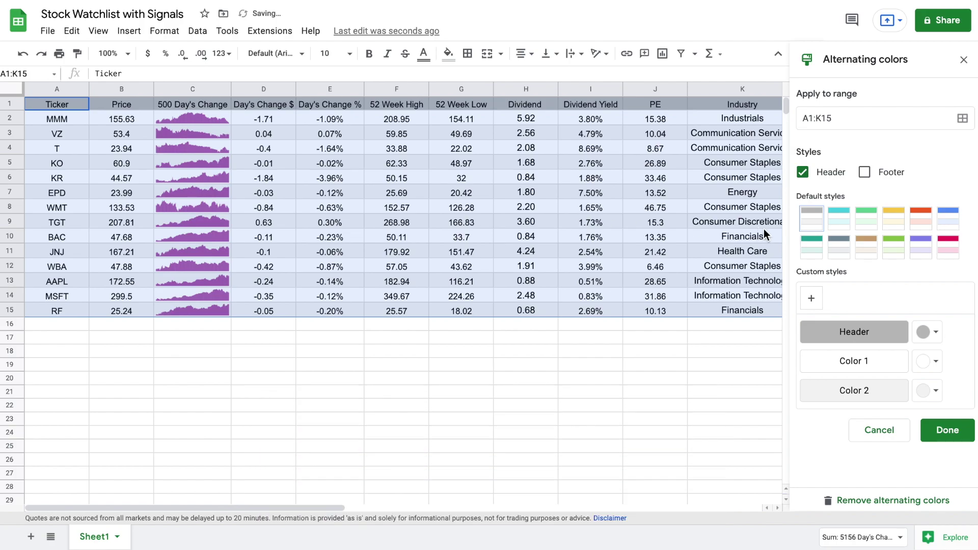
pyautogui.click(843, 223)
pyautogui.click(865, 224)
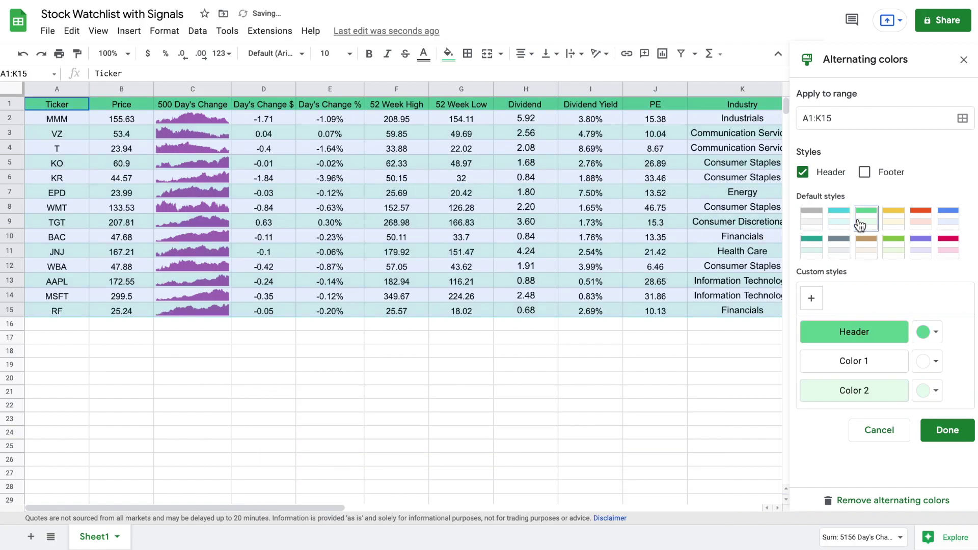
pyautogui.click(894, 229)
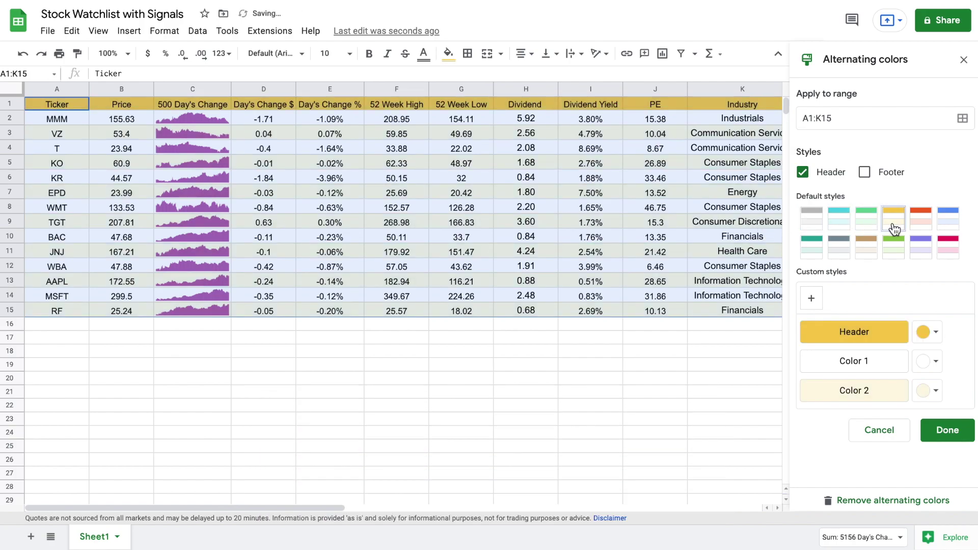
pyautogui.click(920, 247)
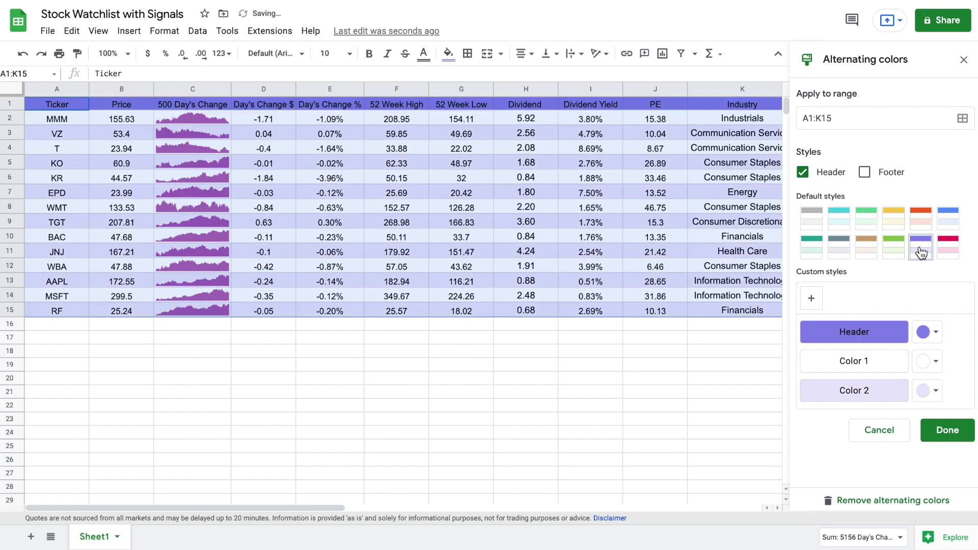
pyautogui.click(936, 423)
pyautogui.click(761, 335)
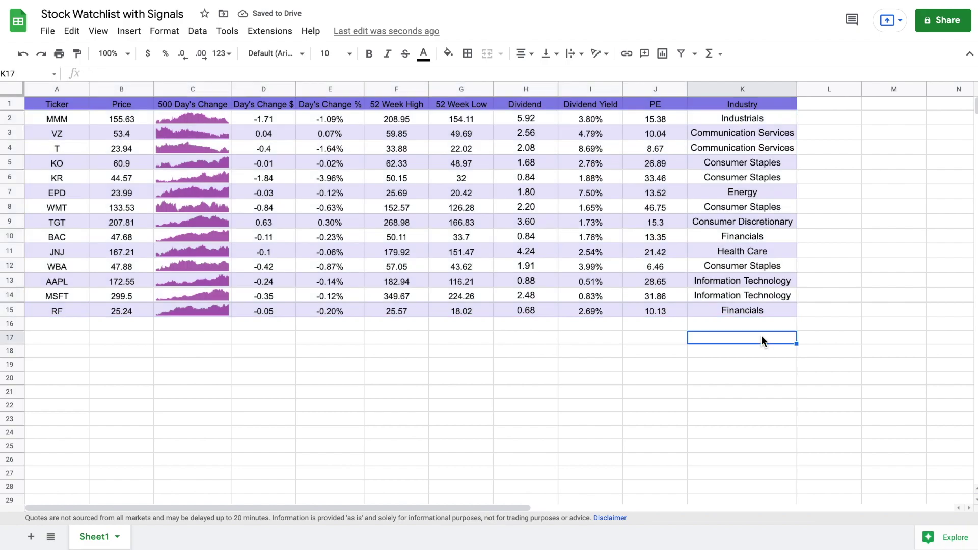
# - Make rows 1 to 15 slightly taller and bold the text of the whole sheet
pyautogui.click(15, 106)
pyautogui.moveTo(16, 105); pyautogui.dragTo(11, 312)
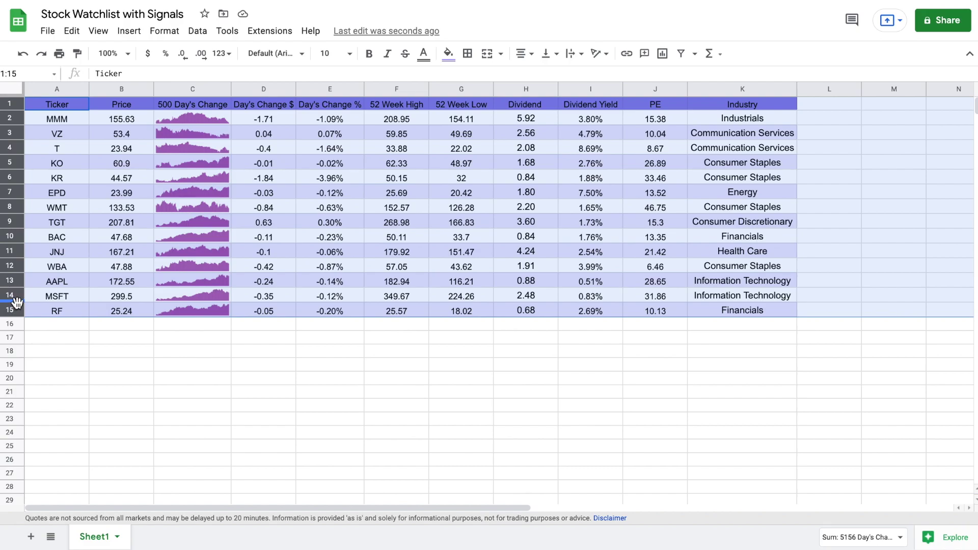
pyautogui.moveTo(12, 108); pyautogui.dragTo(13, 113)
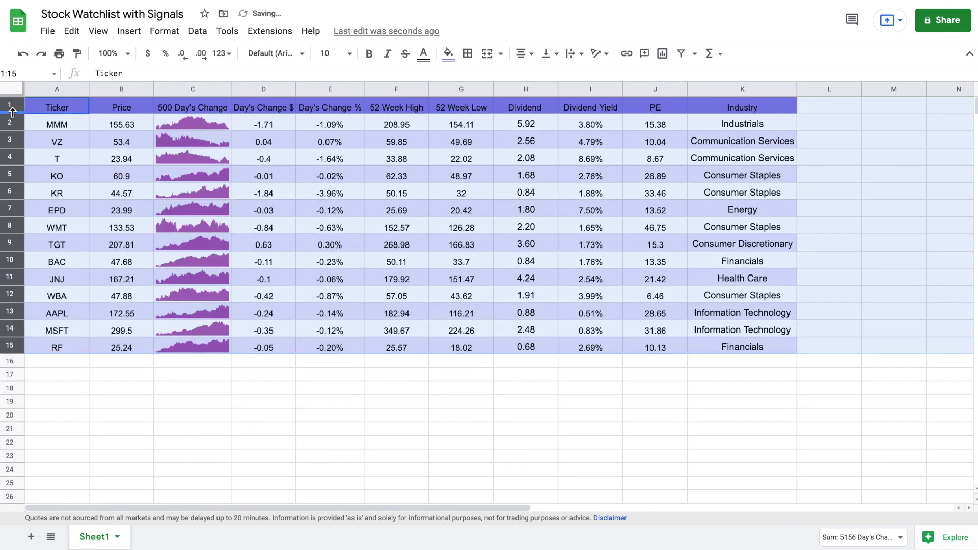
pyautogui.click(15, 90)
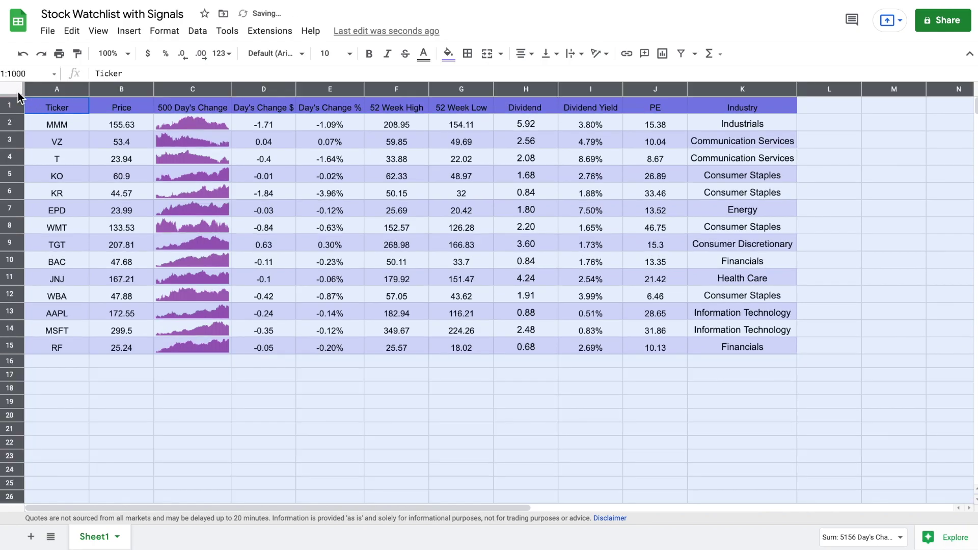
pyautogui.click(369, 54)
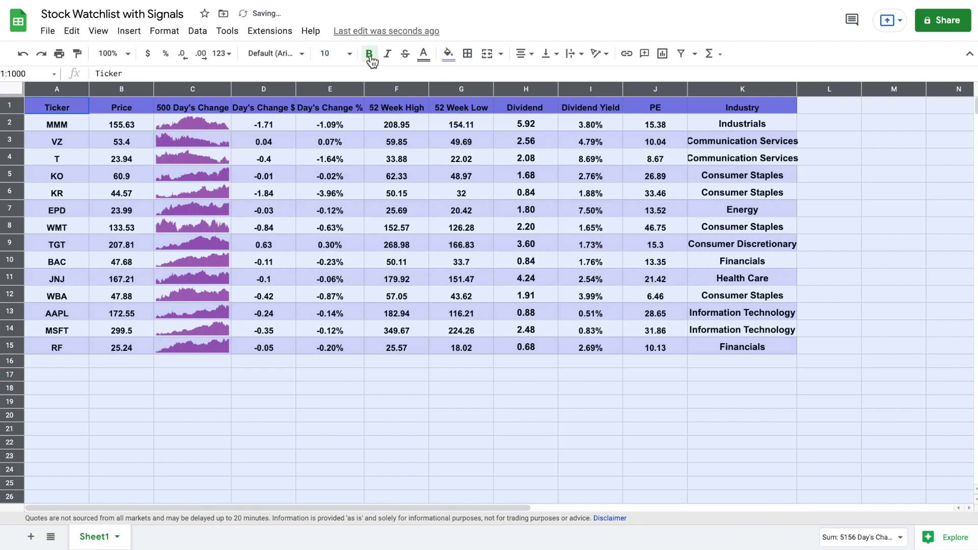
# - Slightly widen the Day's Change % and Day's Change $ columns so their bold headers fit
pyautogui.doubleClick(364, 88)
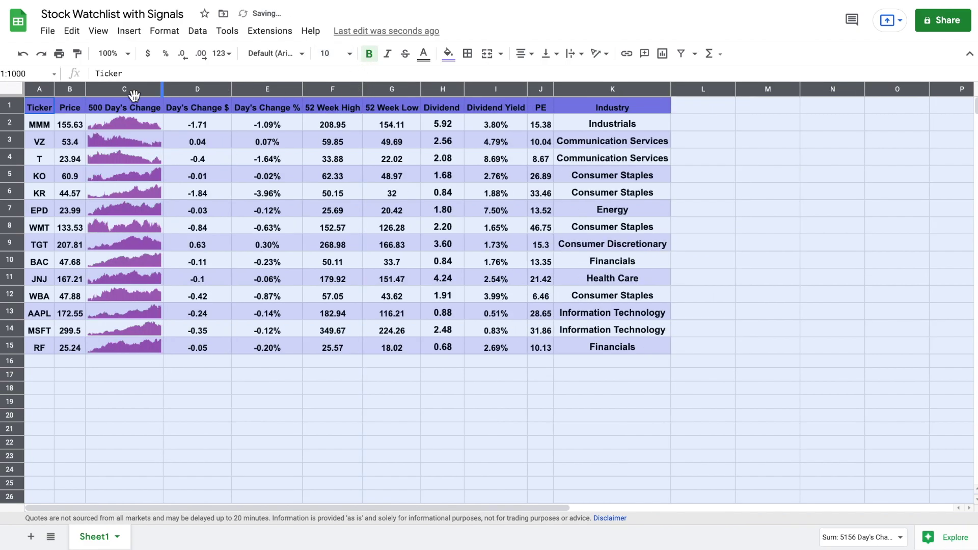
pyautogui.hotkey('ctrl', 'z')
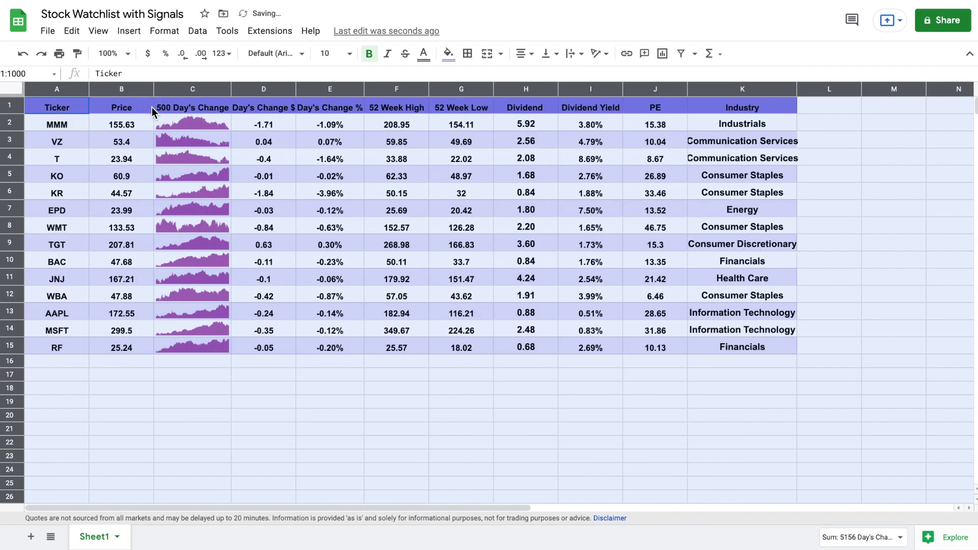
pyautogui.click(283, 142)
pyautogui.moveTo(364, 91); pyautogui.dragTo(368, 90)
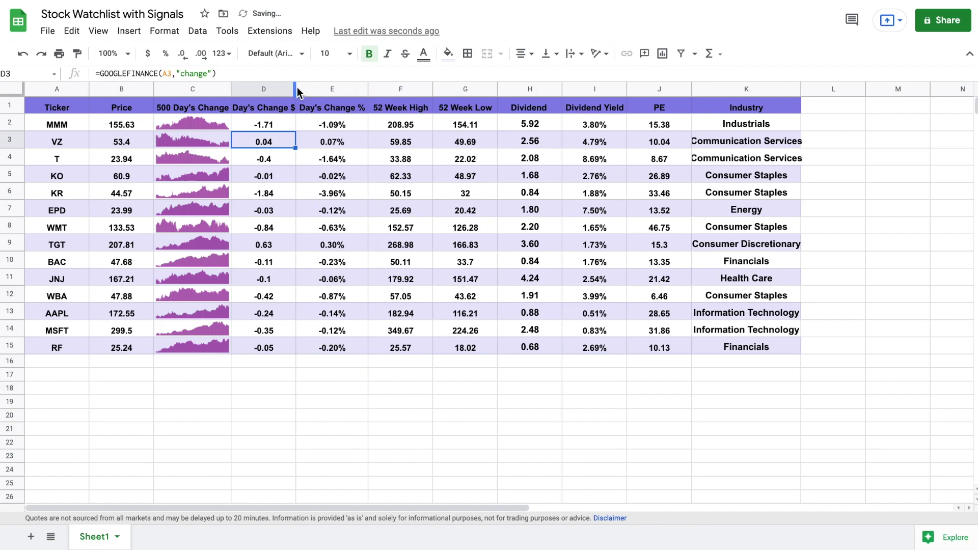
pyautogui.moveTo(295, 89); pyautogui.dragTo(300, 88)
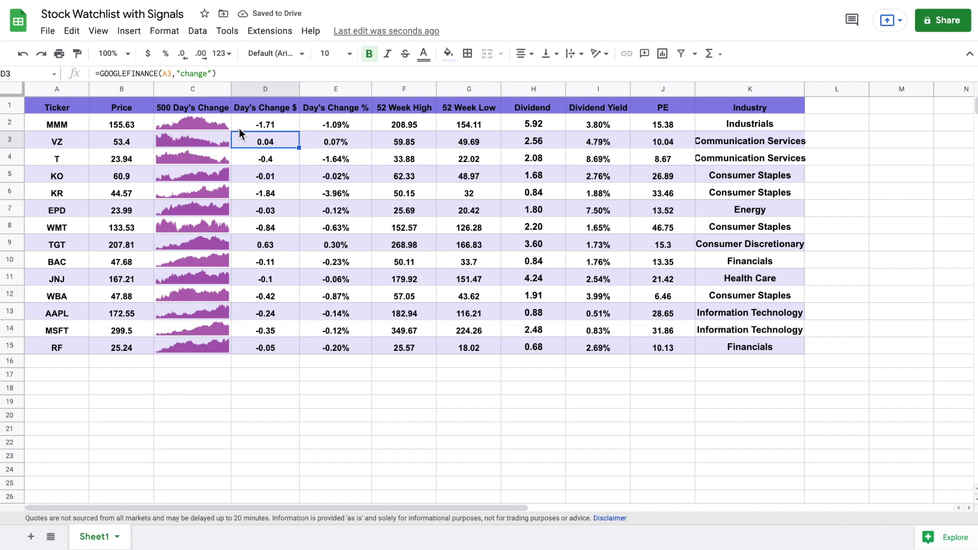
# - Add a conditional formatting rule to E2:E15 and D2:D15 that shows values greater than 0 in green text
pyautogui.moveTo(337, 124); pyautogui.dragTo(329, 341)
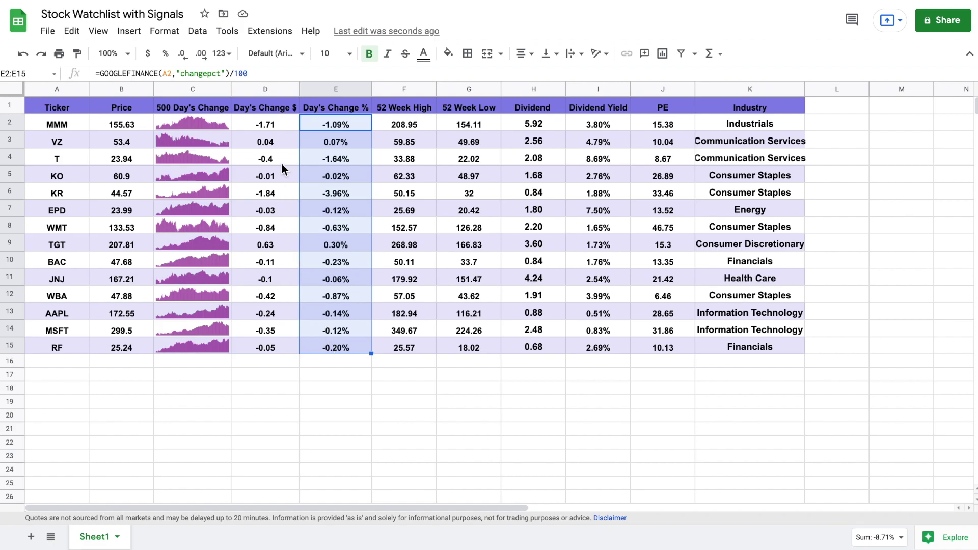
pyautogui.moveTo(274, 124); pyautogui.dragTo(267, 343)
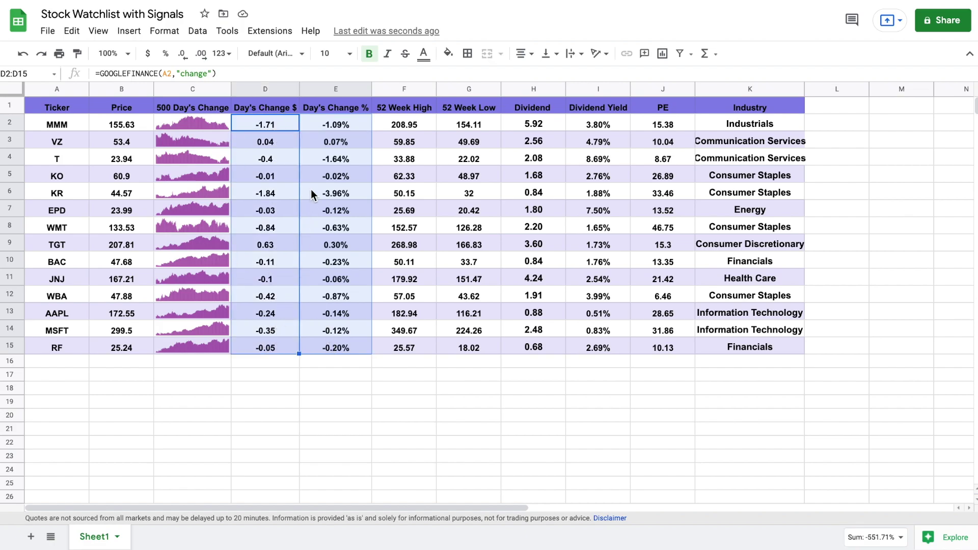
pyautogui.click(165, 32)
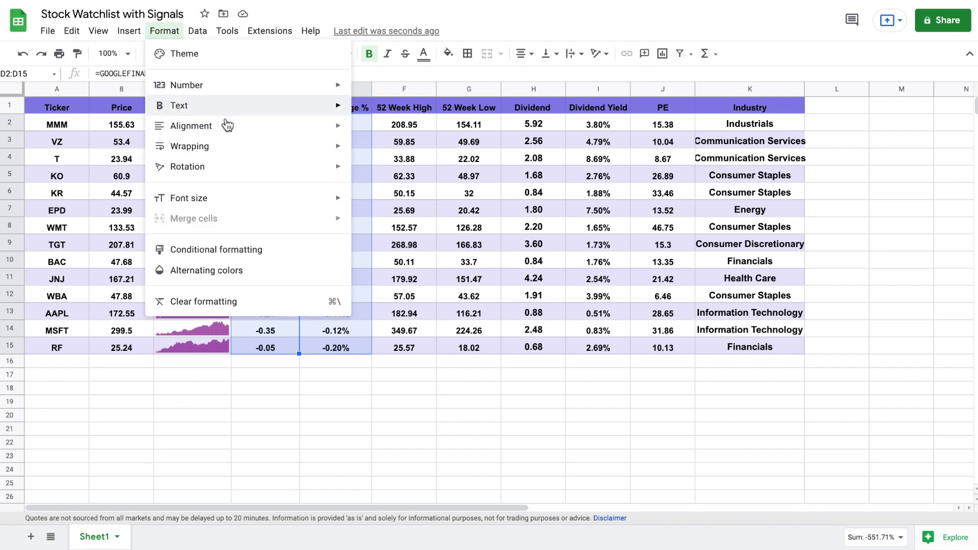
pyautogui.moveTo(233, 153)
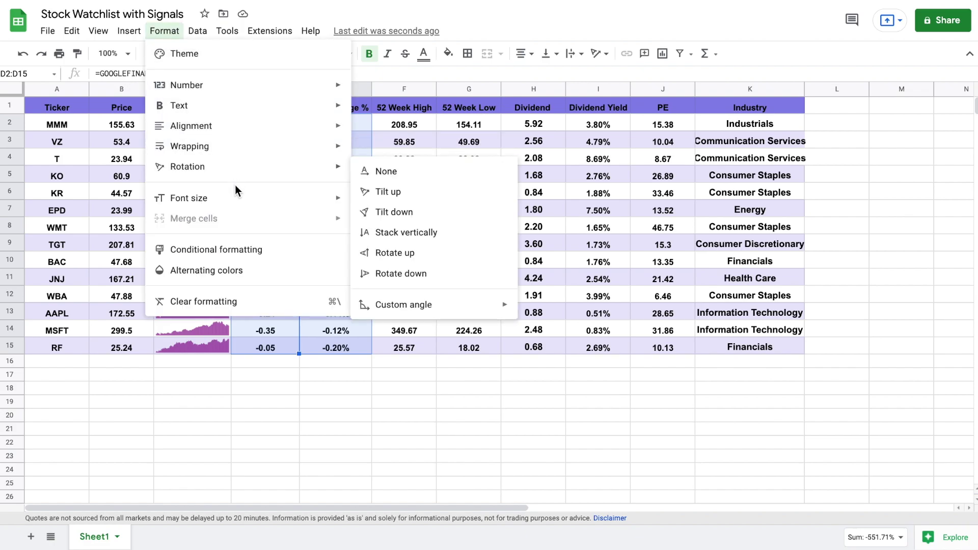
pyautogui.moveTo(236, 199)
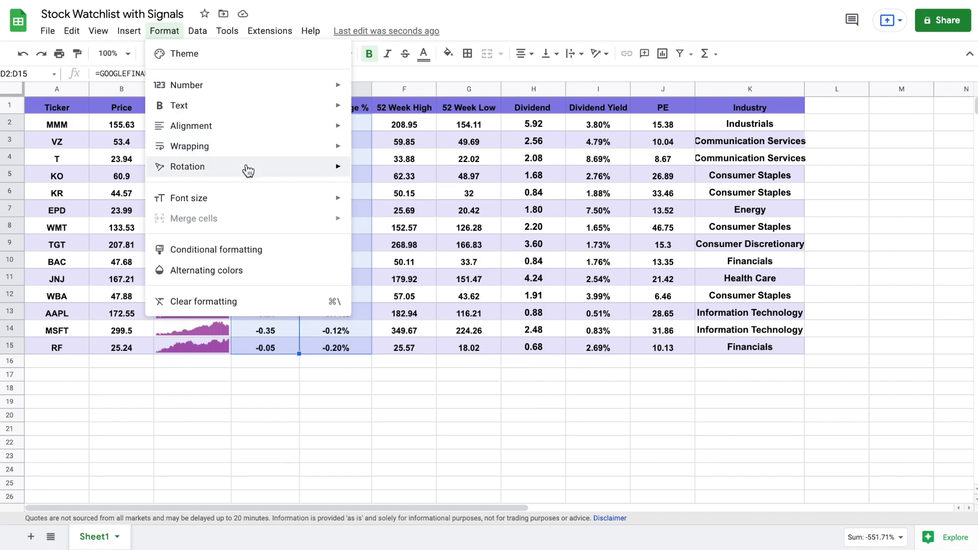
pyautogui.click(246, 253)
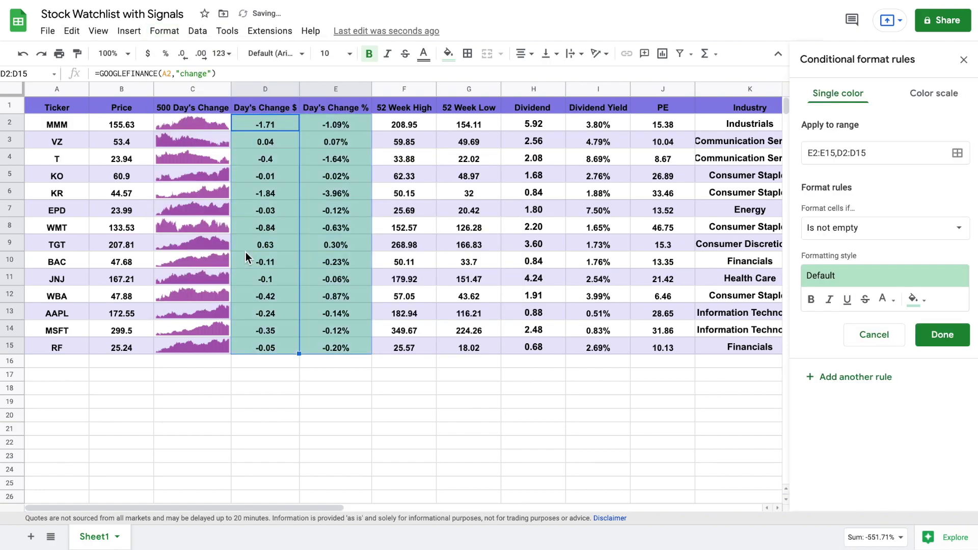
pyautogui.click(880, 231)
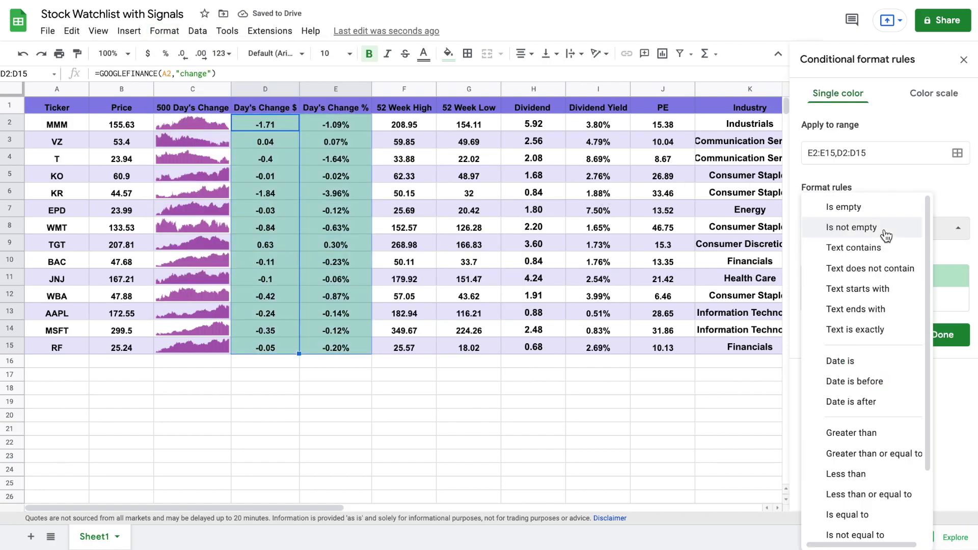
pyautogui.click(845, 433)
pyautogui.click(876, 256)
pyautogui.write('0')
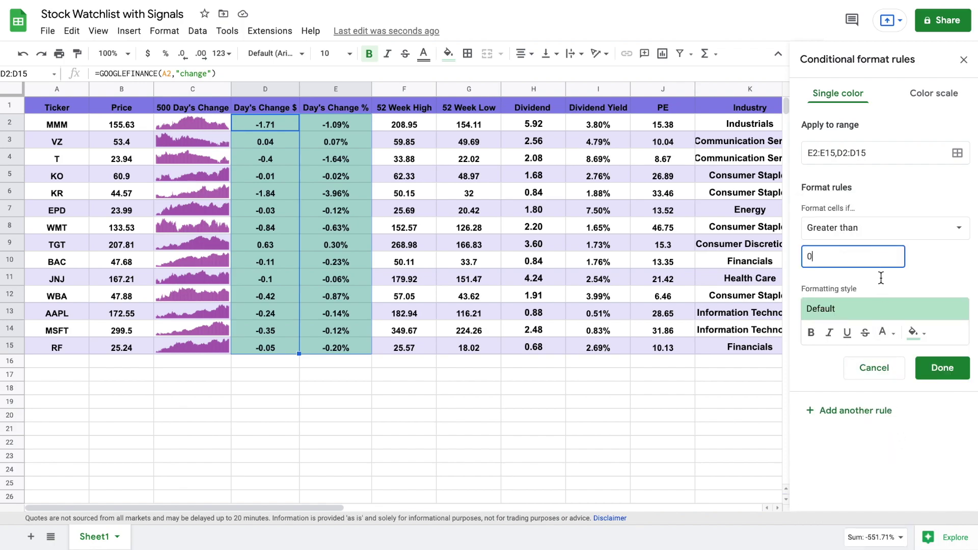
pyautogui.click(885, 311)
pyautogui.click(831, 377)
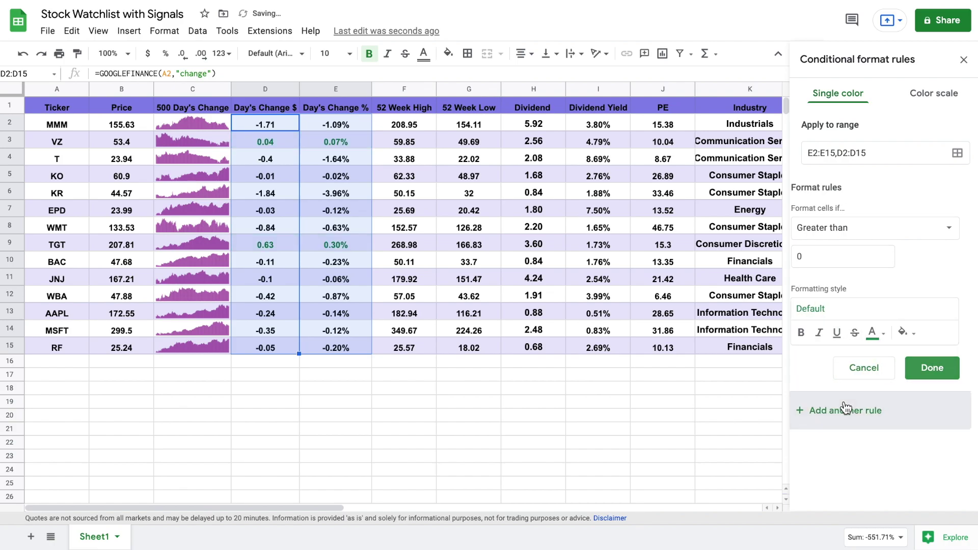
# - Add a second conditional formatting rule for the same ranges that shows values less than 0 in red text
pyautogui.click(894, 232)
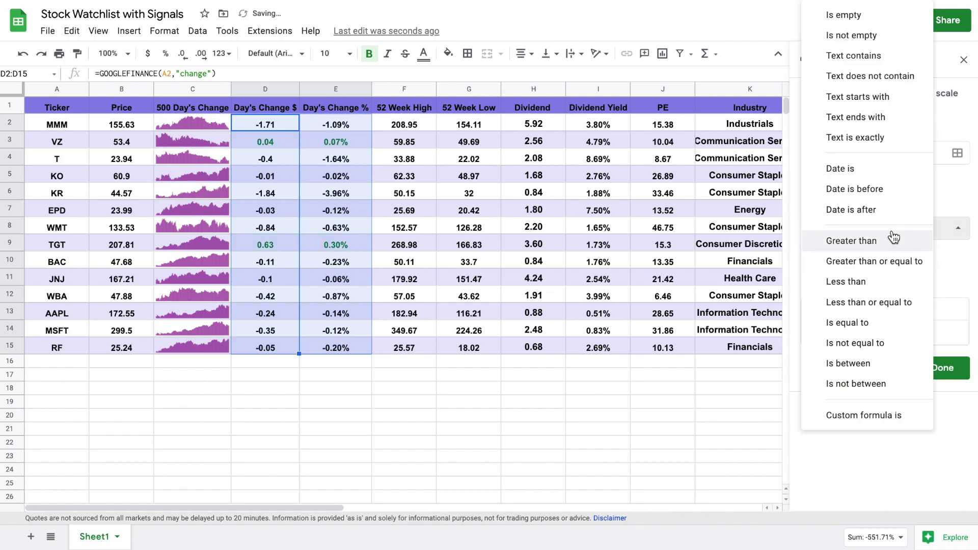
pyautogui.click(885, 281)
pyautogui.click(851, 317)
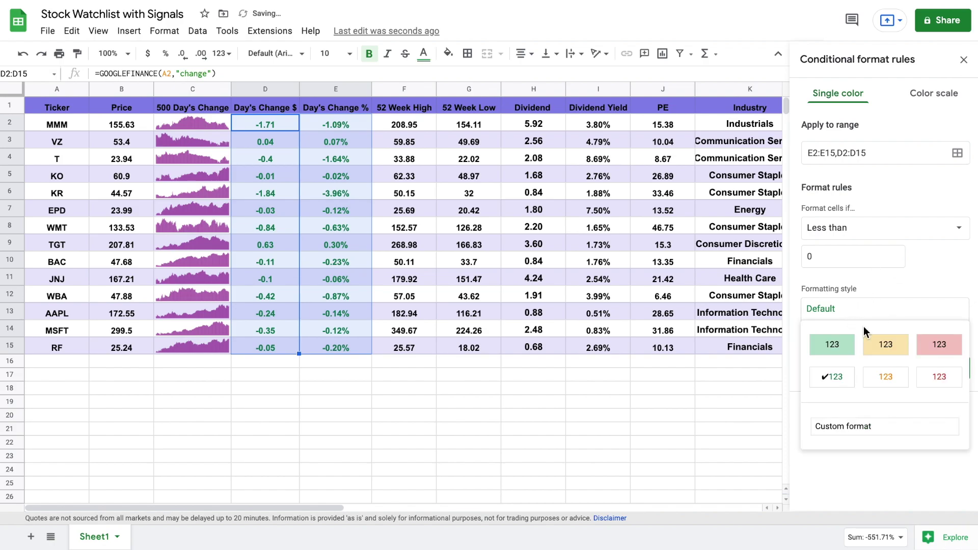
pyautogui.click(938, 376)
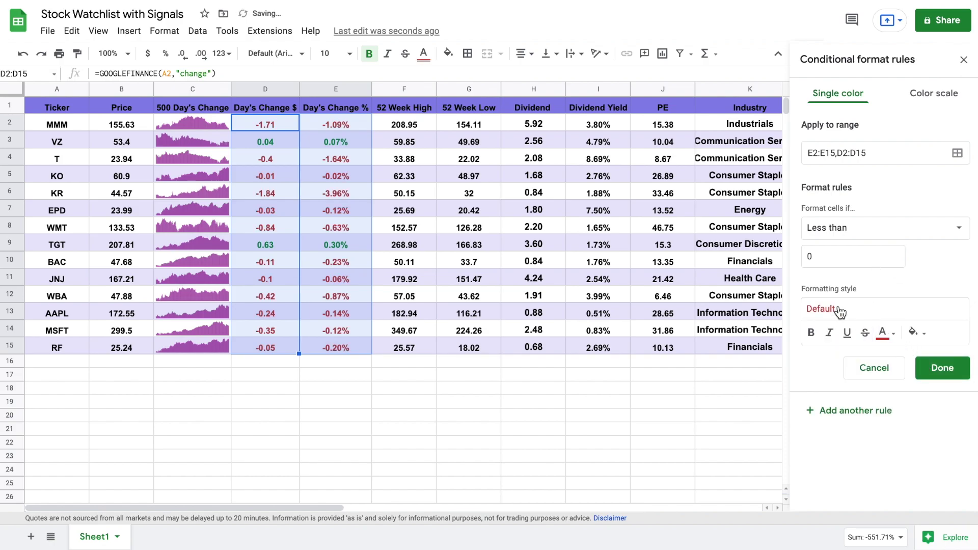
pyautogui.click(942, 368)
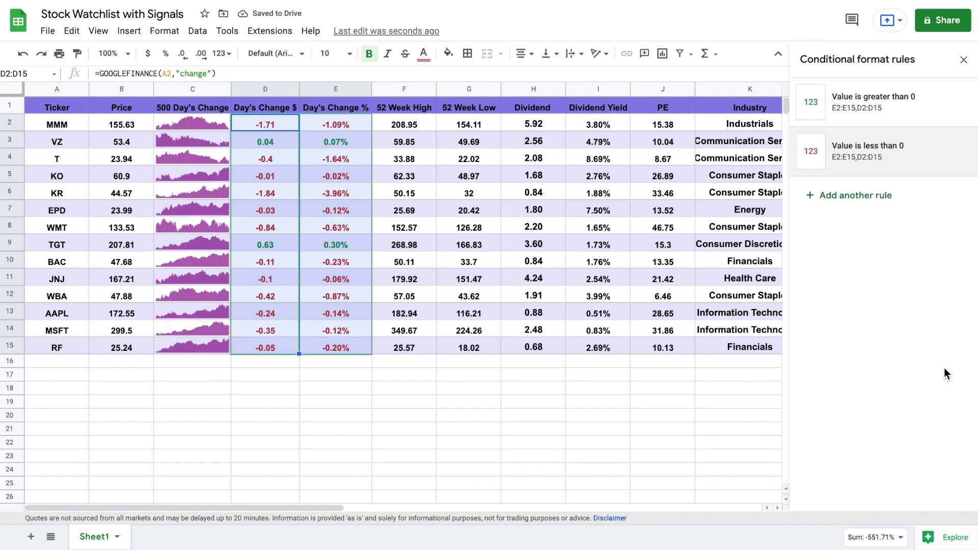
# - Start the Signal formula in N2 with =IF(B2<L2,"Buy", comparing the stock's price with its target buy
pyautogui.click(962, 59)
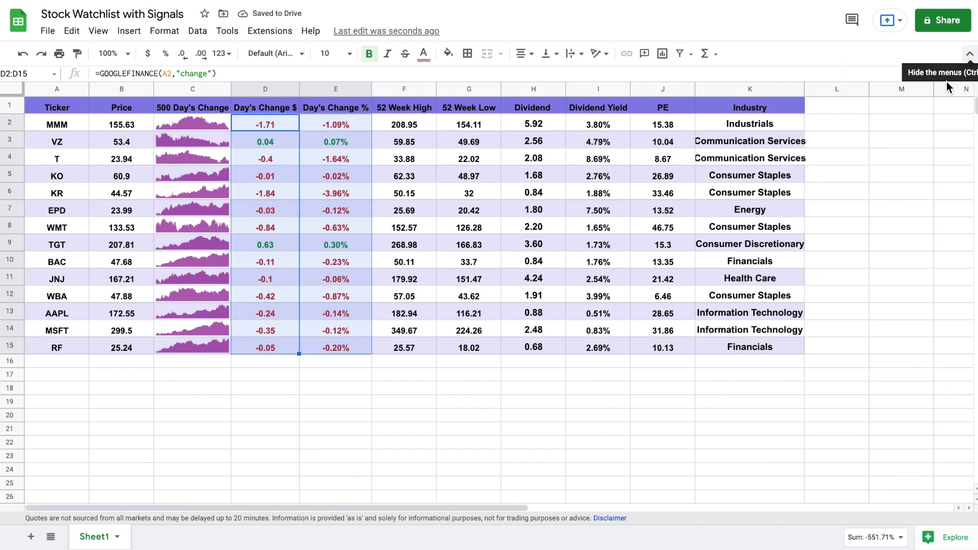
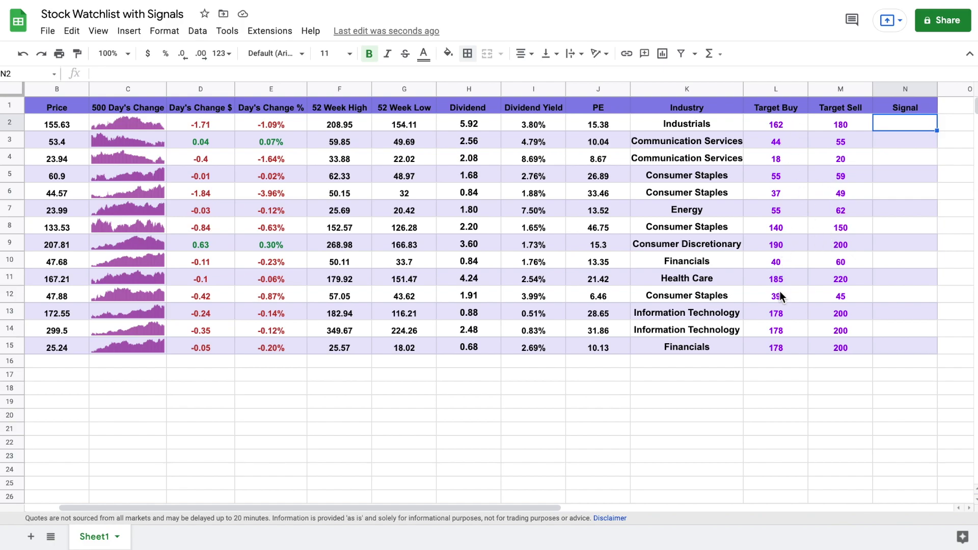
pyautogui.hscroll(-2, 657, 277)
pyautogui.hscroll(4, 489, 285)
pyautogui.hscroll(-2, 489, 286)
pyautogui.write('=')
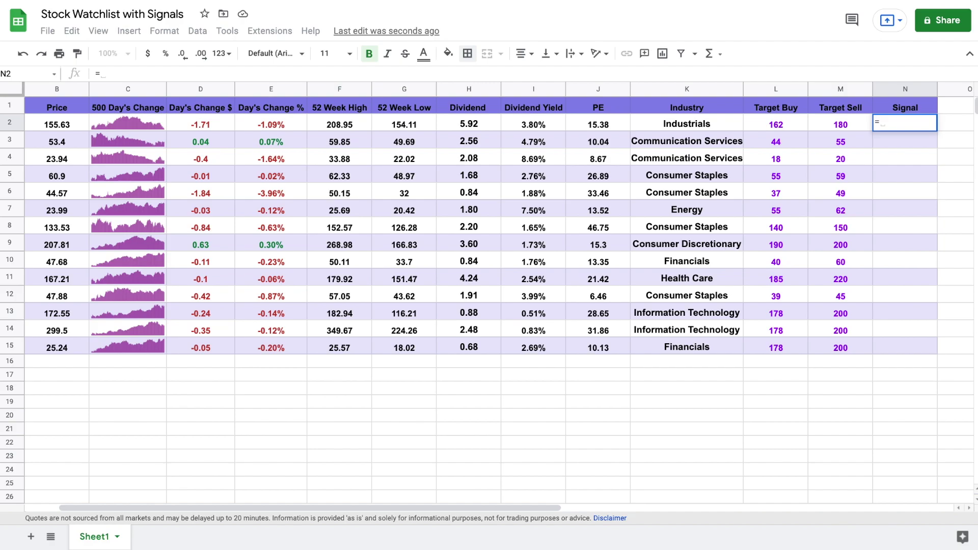
pyautogui.write('if')
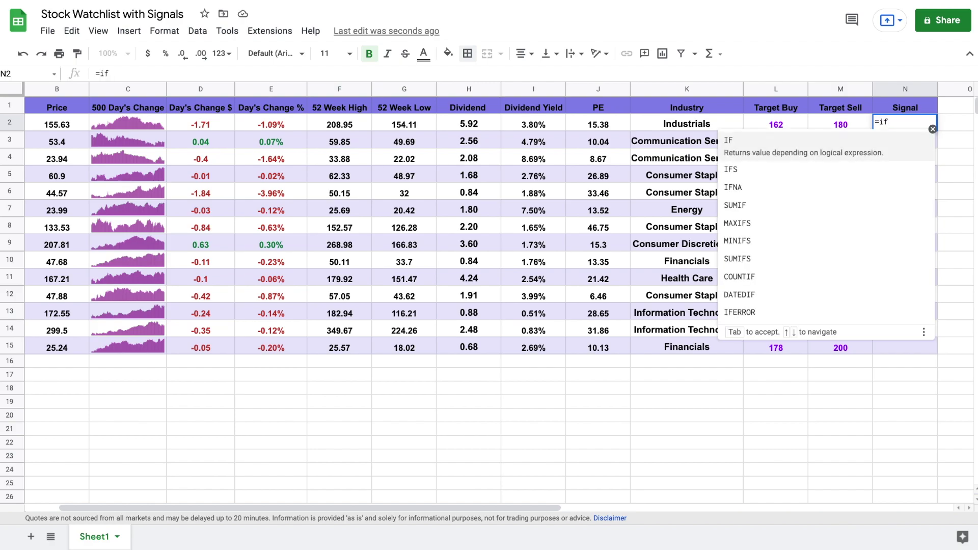
pyautogui.click(876, 146)
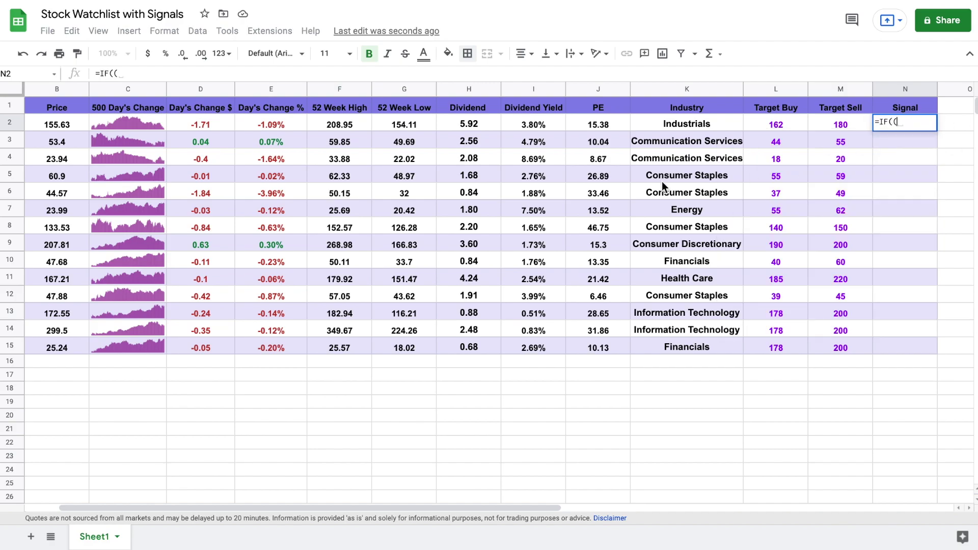
pyautogui.hscroll(-2, 141, 127)
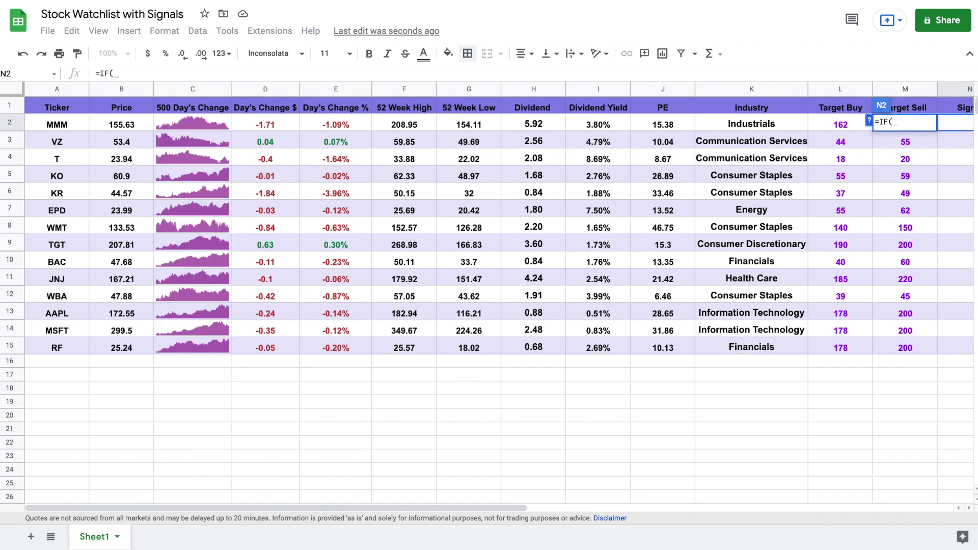
pyautogui.click(133, 123)
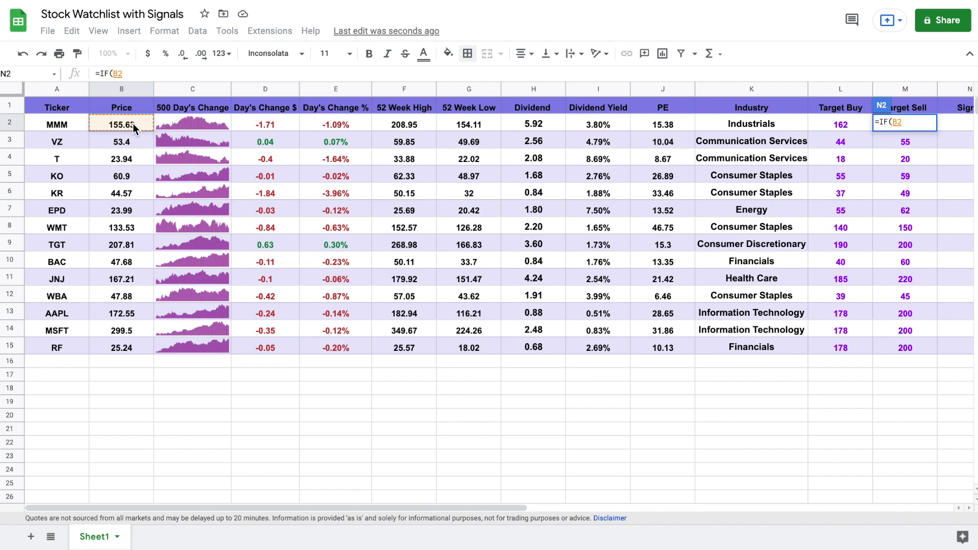
pyautogui.write('<')
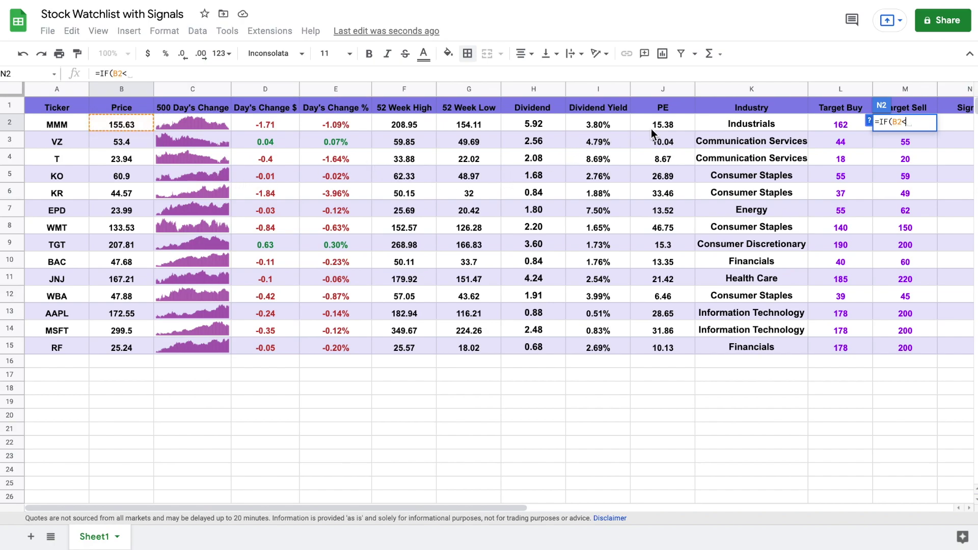
pyautogui.click(836, 129)
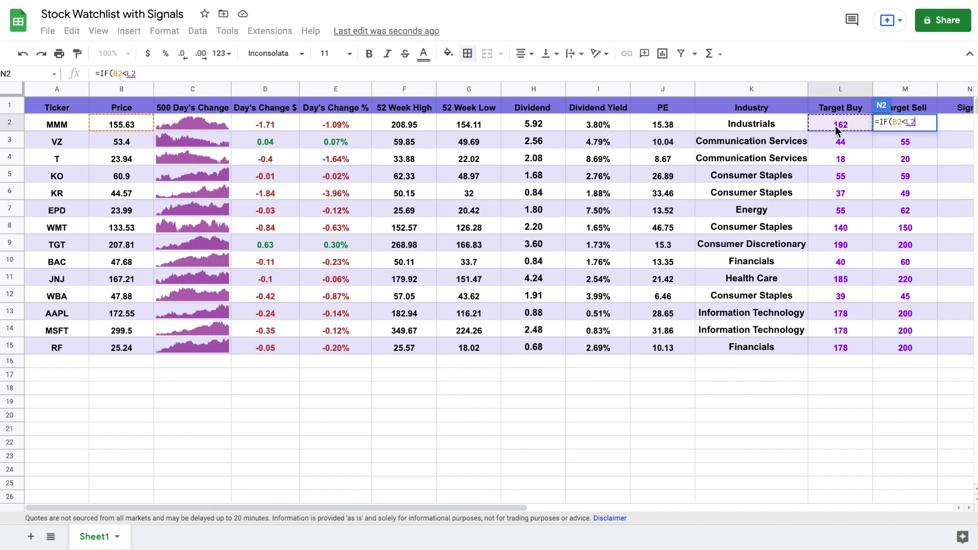
pyautogui.write(',"Buy",')
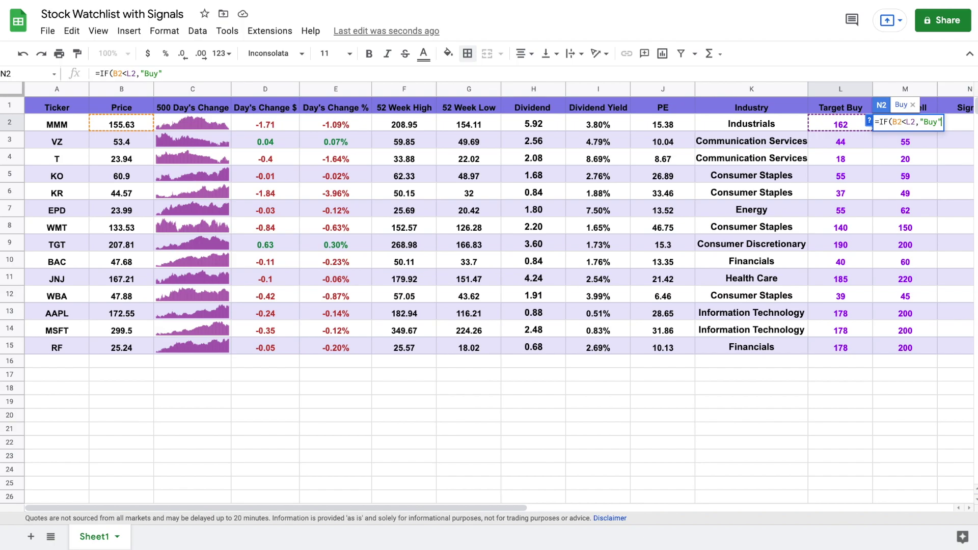
# - Complete the N2 formula with the nested IF(B2>M2,"Sell","Hold")) and autofill it down the Signal column to row 15
pyautogui.write('IF')
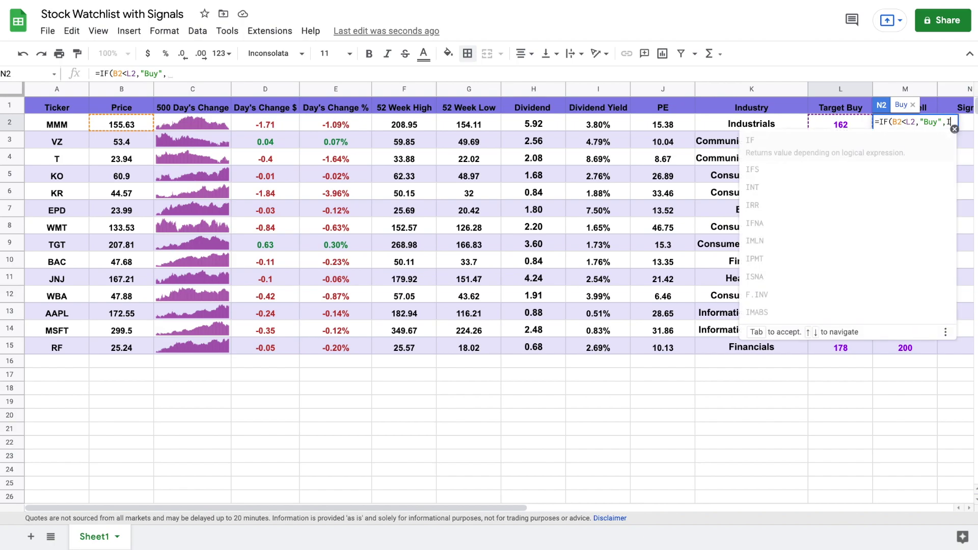
pyautogui.write('(')
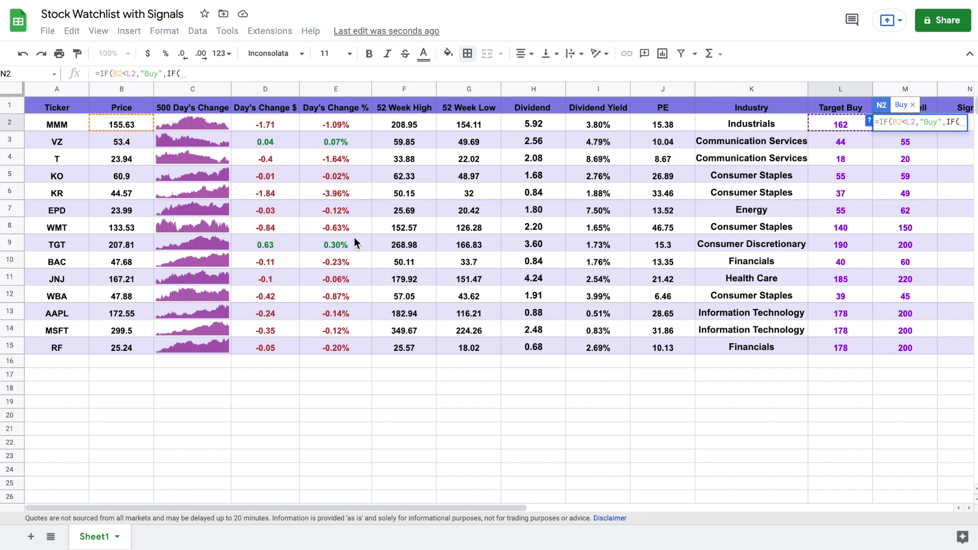
pyautogui.click(129, 123)
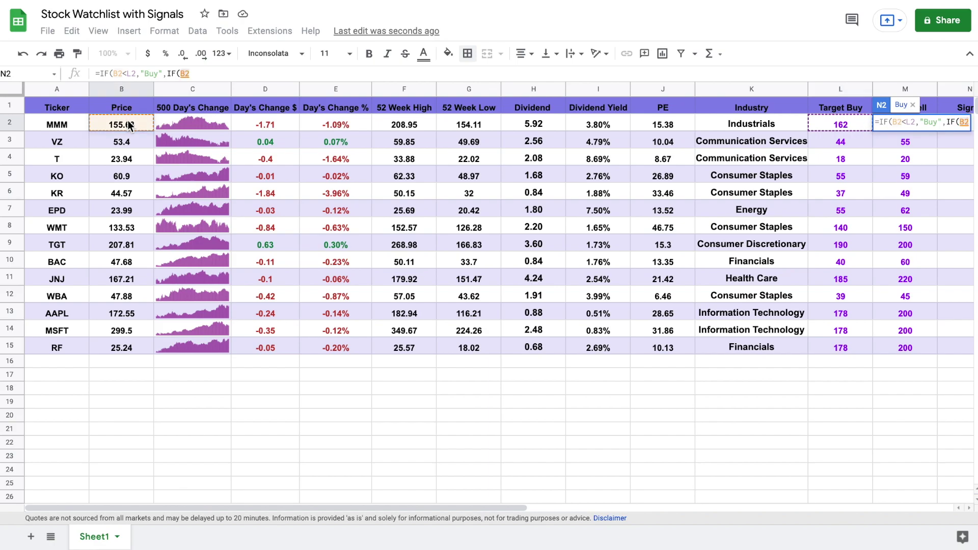
pyautogui.write('>')
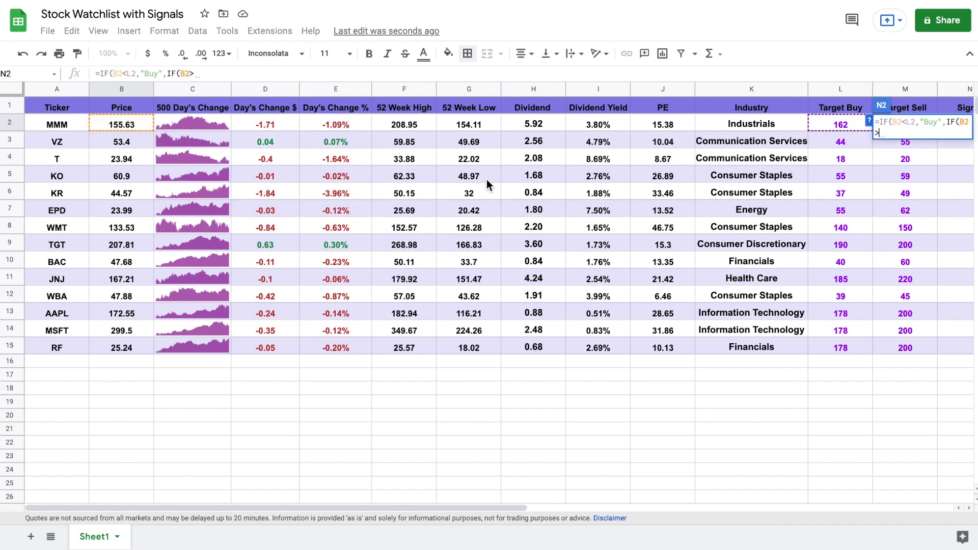
pyautogui.hscroll(3, 807, 169)
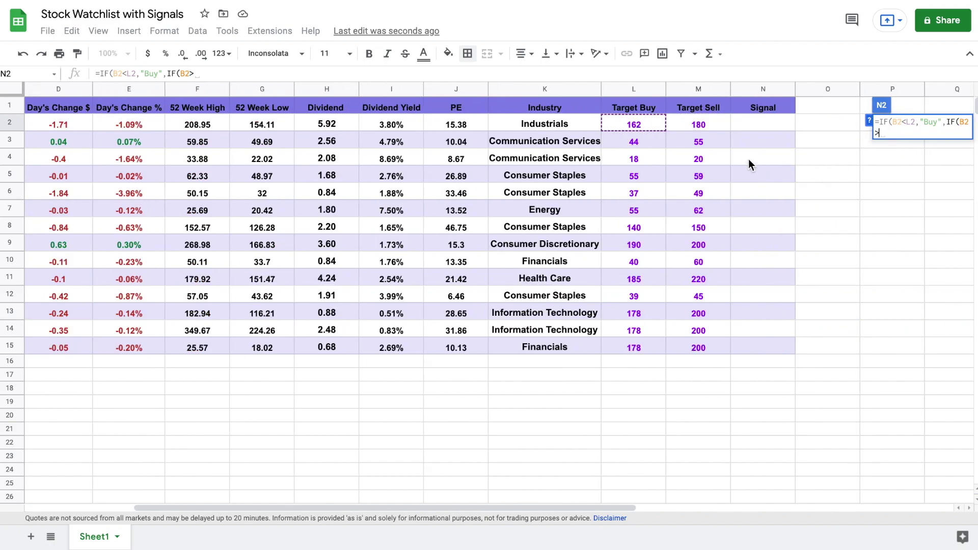
pyautogui.click(687, 125)
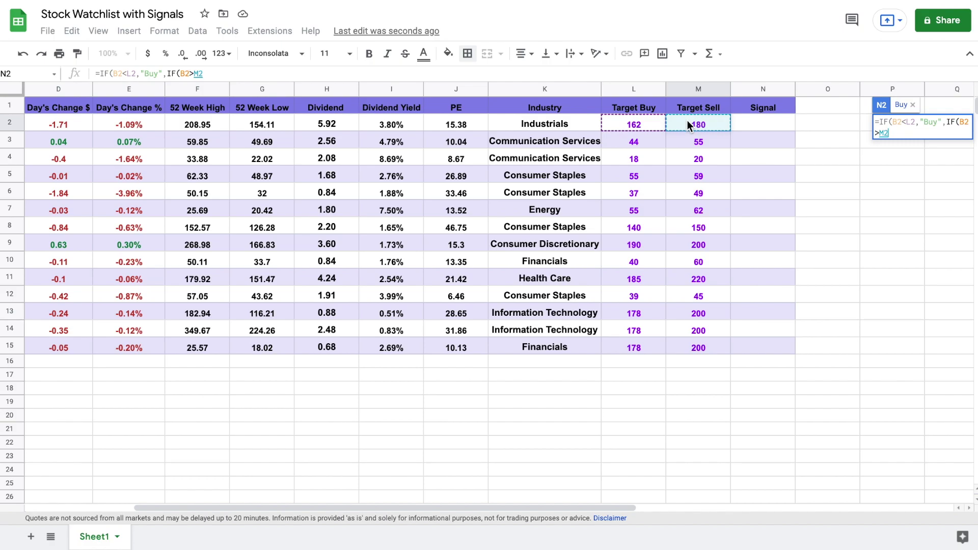
pyautogui.write(',"')
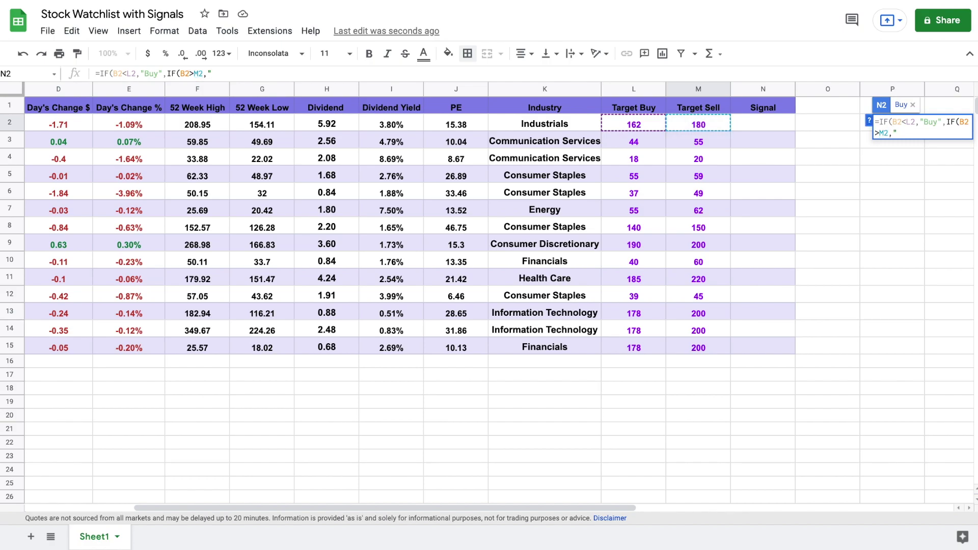
pyautogui.write('Sell","Hold"))')
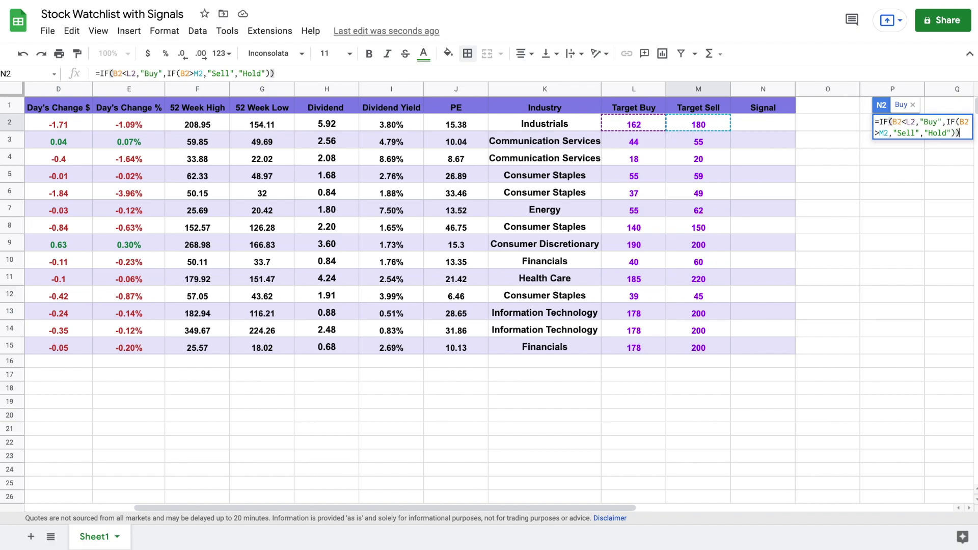
pyautogui.press('Return')
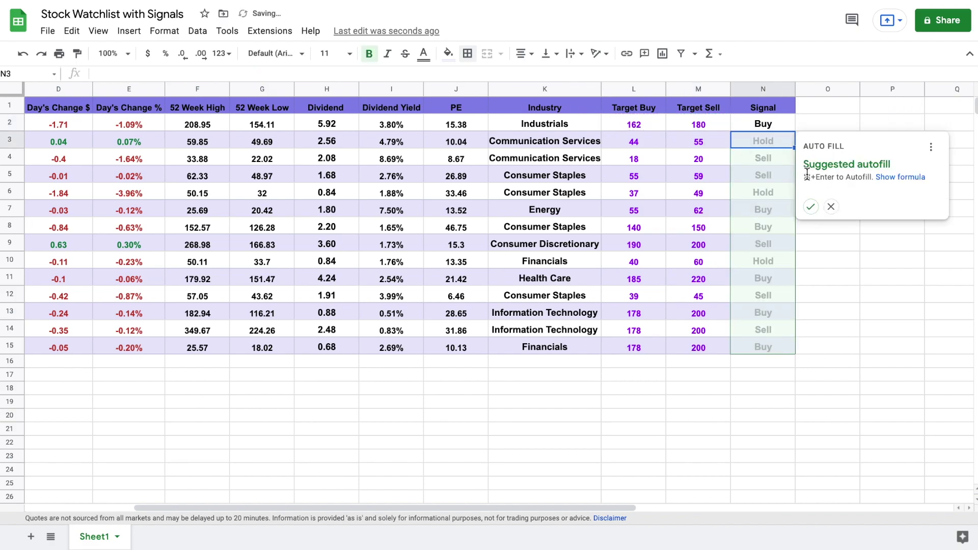
pyautogui.click(811, 207)
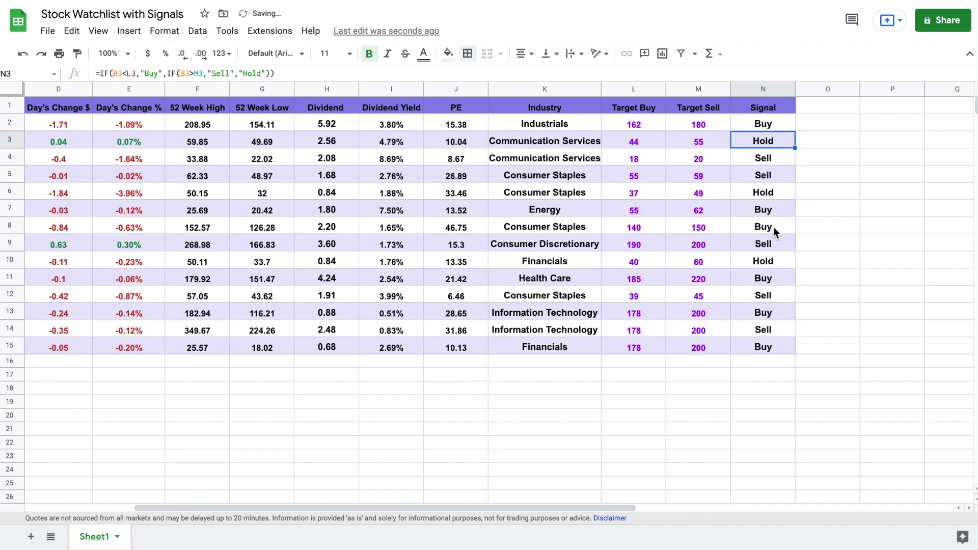
# - Create a conditional formatting rule on N2:N15 for cells whose text contains "Buy"
pyautogui.click(778, 123)
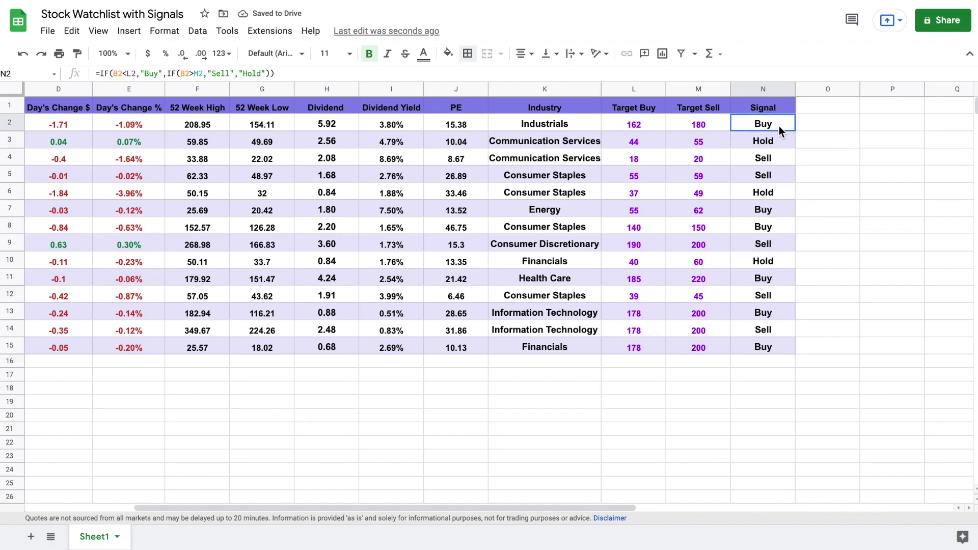
pyautogui.hotkey('shift', 'Down')
pyautogui.keyDown('shift'); pyautogui.click(772, 349); pyautogui.keyUp('shift')
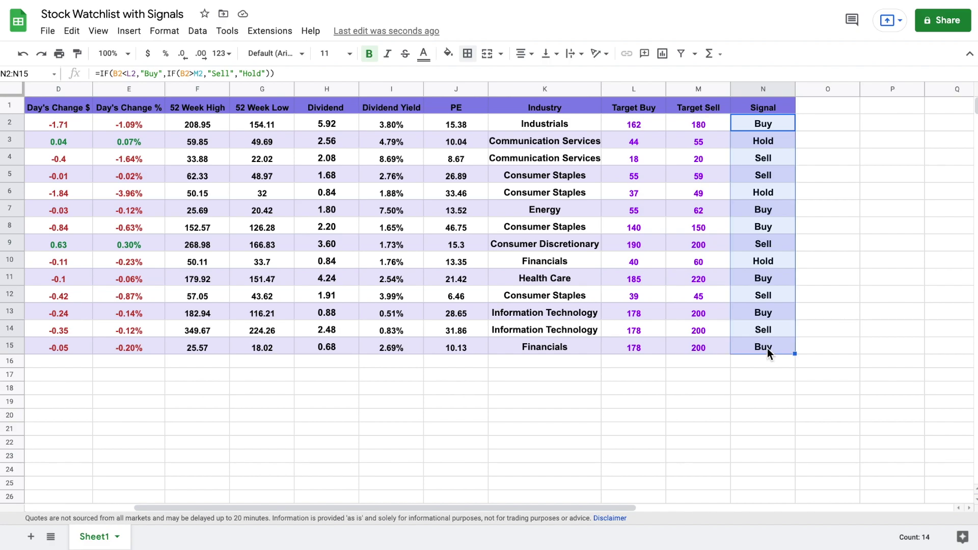
pyautogui.click(168, 31)
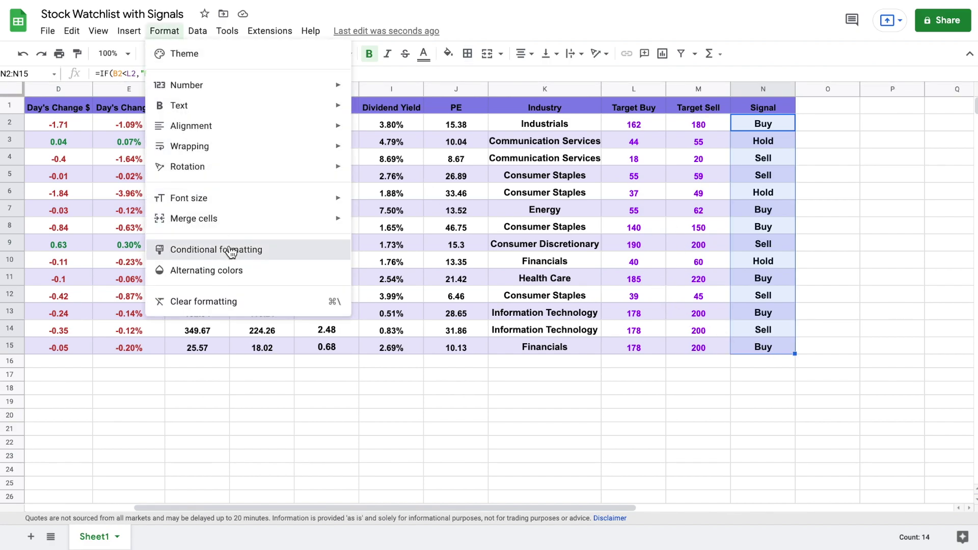
pyautogui.click(230, 250)
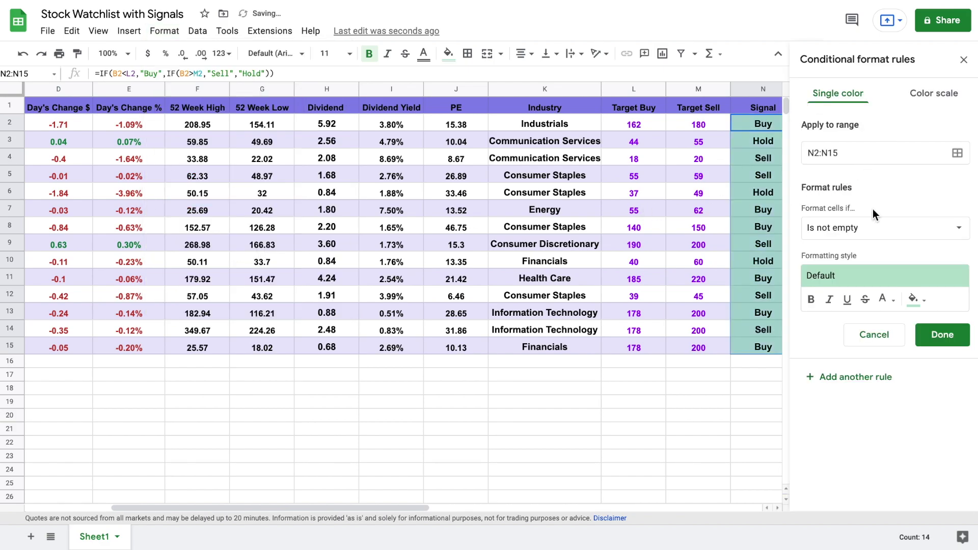
pyautogui.click(883, 234)
pyautogui.click(884, 248)
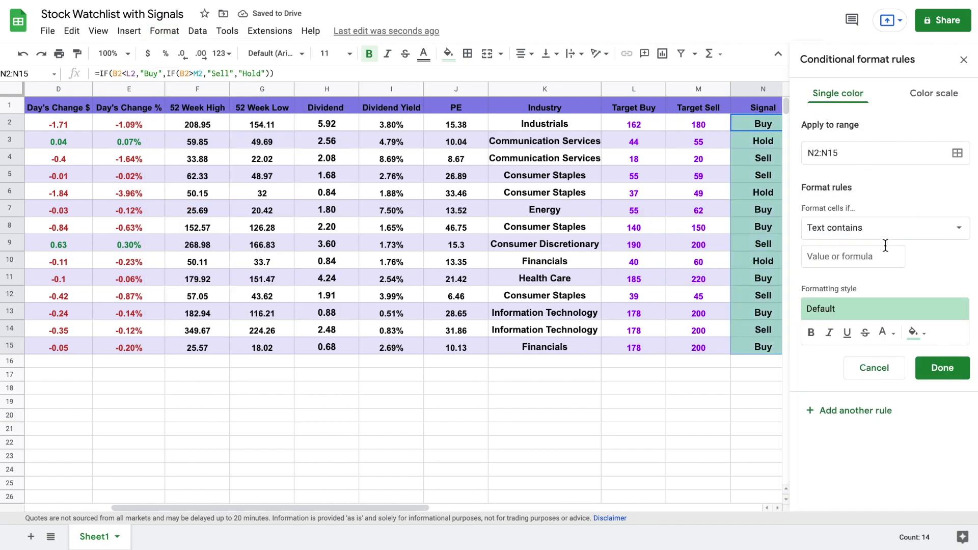
pyautogui.click(883, 254)
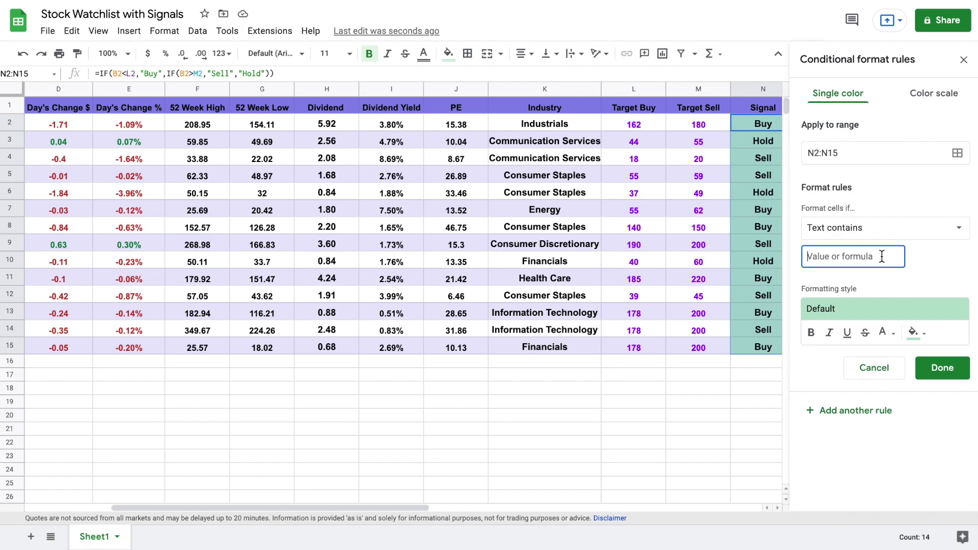
pyautogui.write('Buy')
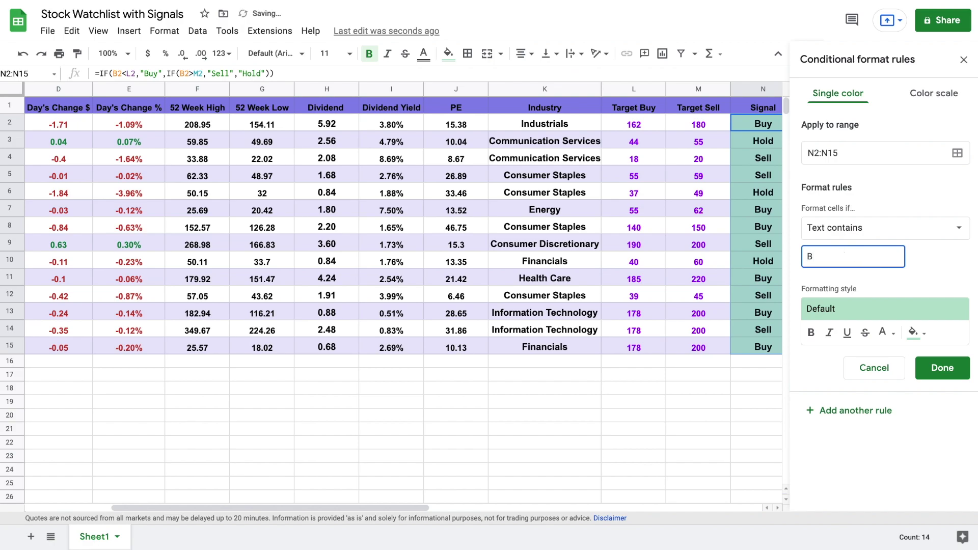
# - Give the "Buy" rule green text with no fill color and save it
pyautogui.click(887, 335)
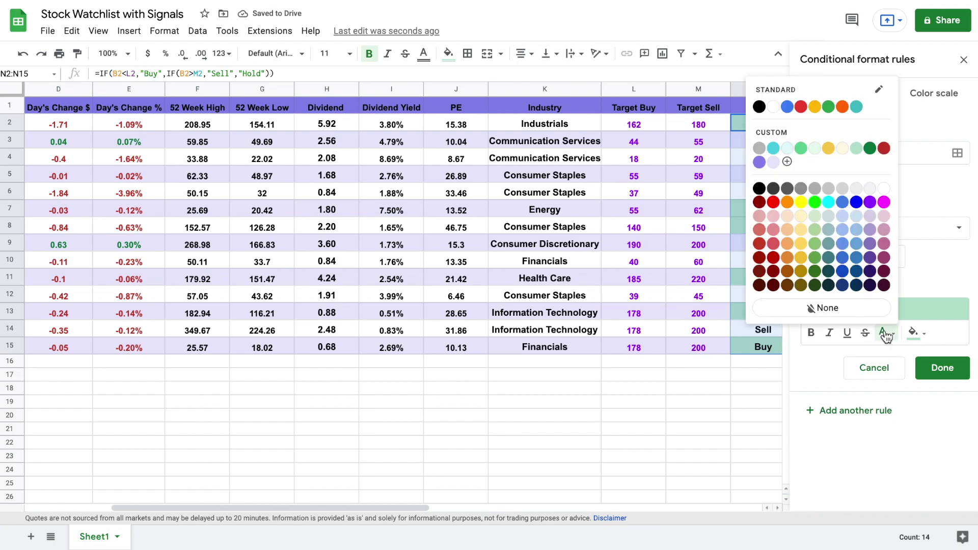
pyautogui.click(887, 335)
pyautogui.click(884, 316)
pyautogui.click(848, 379)
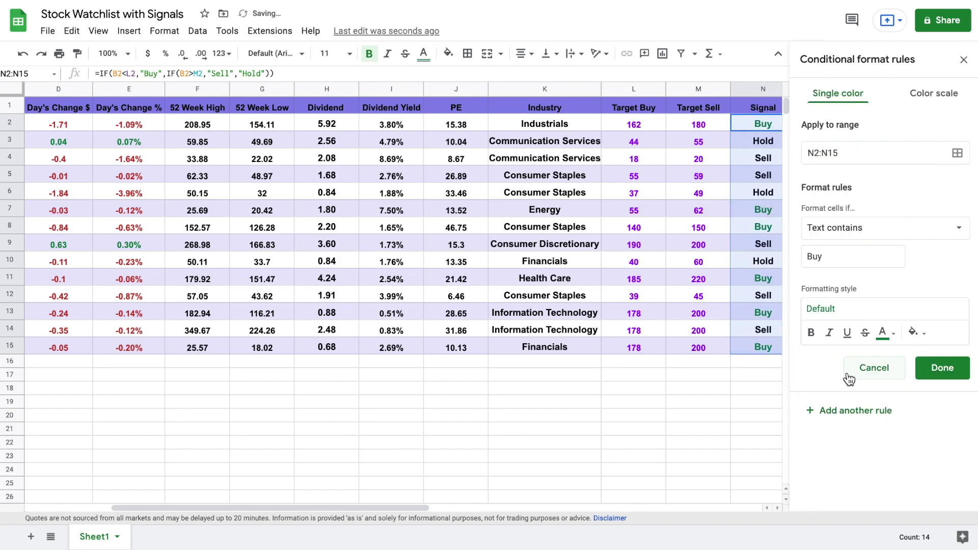
pyautogui.click(942, 368)
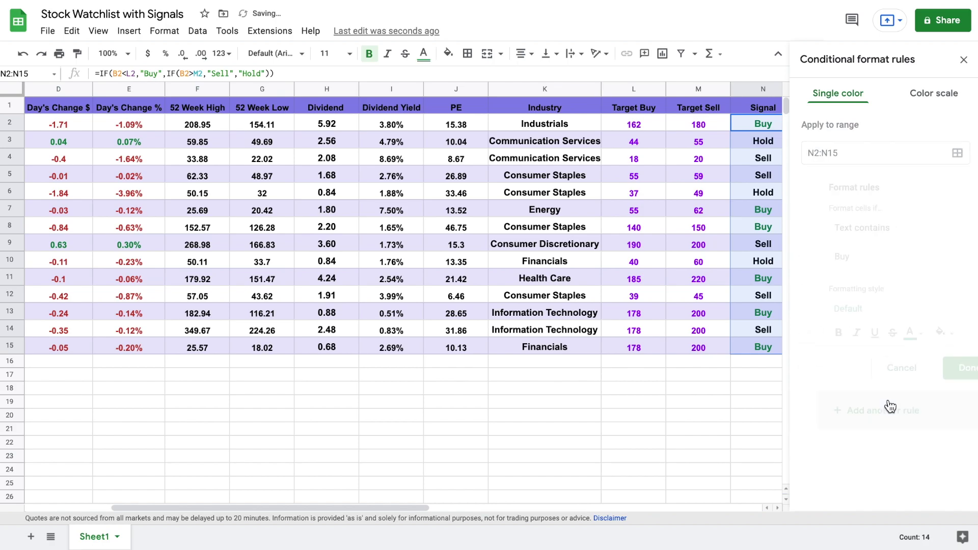
# - Add another rule for N2:N15 that shows text containing "Hold" in red
pyautogui.moveTo(853, 258); pyautogui.dragTo(796, 261)
pyautogui.press('BackSpace')
pyautogui.write('Hold')
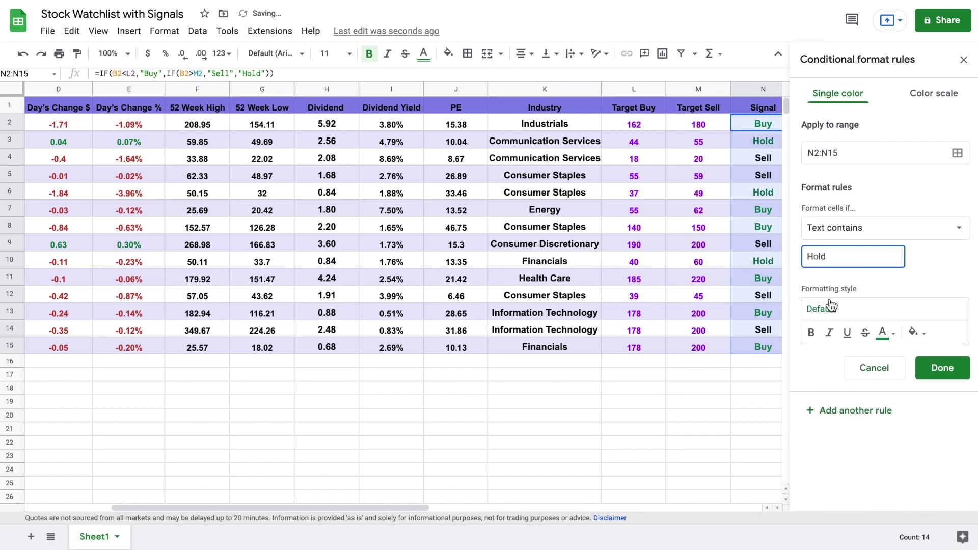
pyautogui.click(829, 305)
pyautogui.click(935, 377)
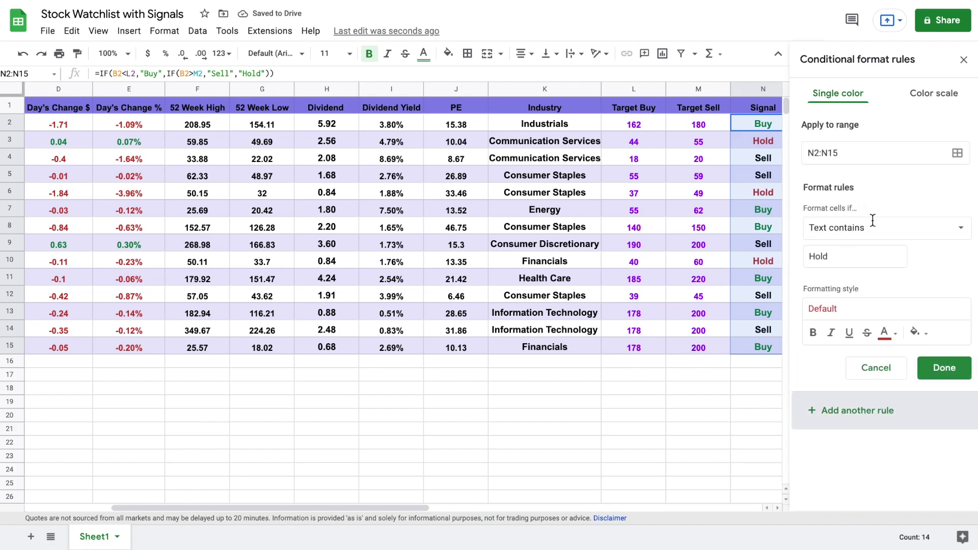
# - Add a third rule for N2:N15 that shows text containing "Sell" in red
pyautogui.moveTo(862, 256); pyautogui.dragTo(783, 258)
pyautogui.press('BackSpace')
pyautogui.write('Sell')
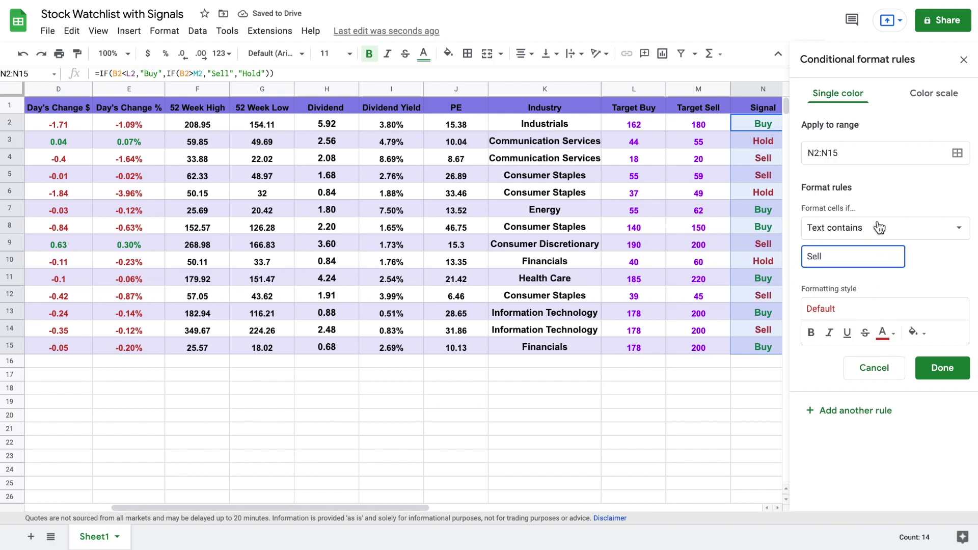
pyautogui.click(930, 372)
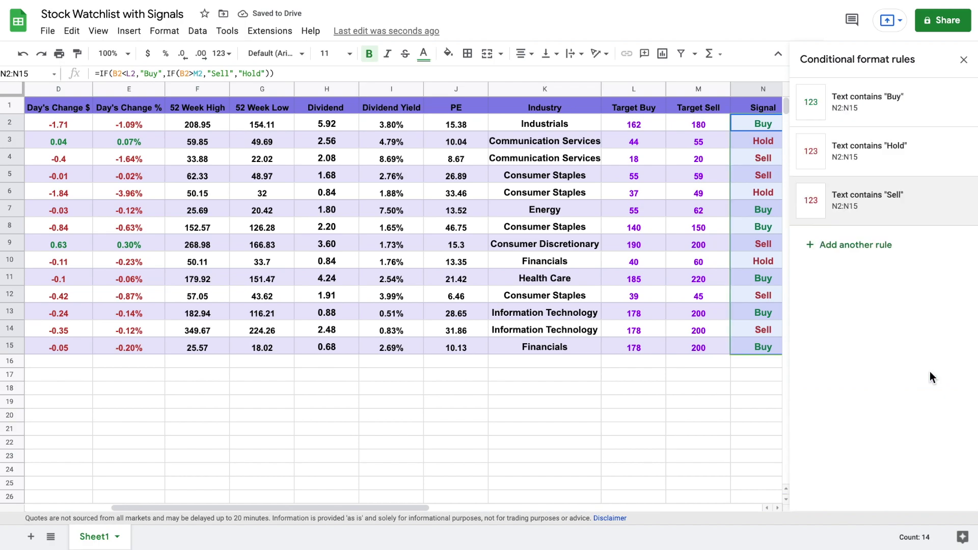
# - Change the text color of the "Hold" conditional formatting rule to orange, save it and close the rules
pyautogui.click(871, 168)
pyautogui.click(883, 312)
pyautogui.click(884, 377)
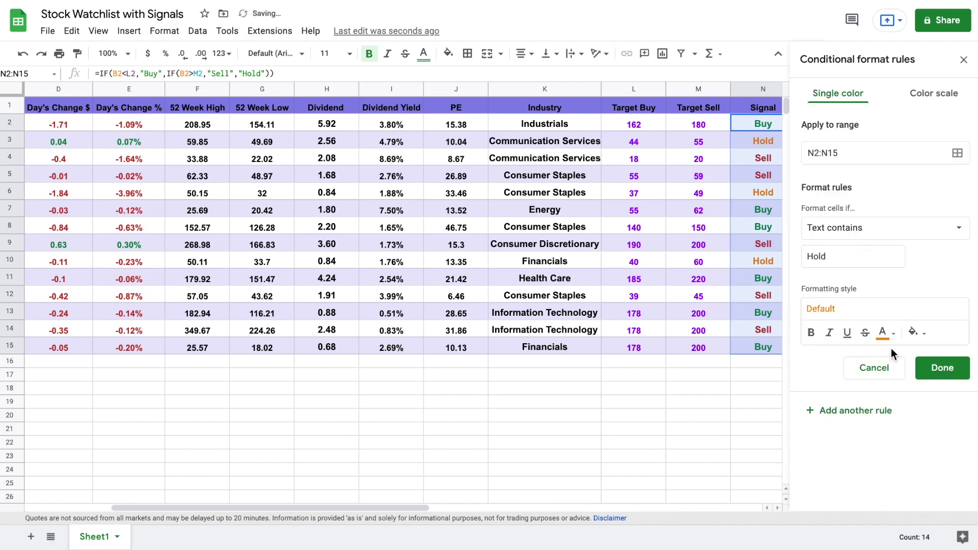
pyautogui.click(932, 369)
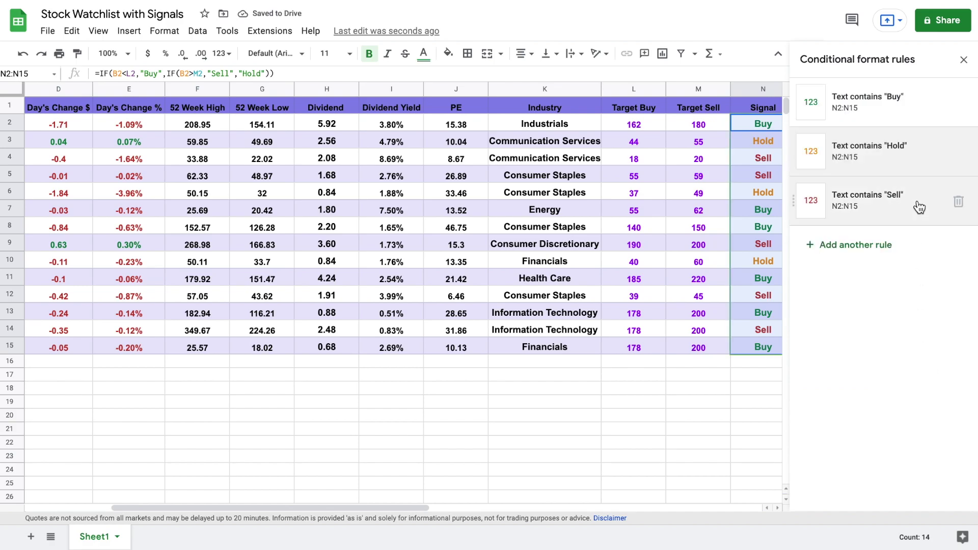
pyautogui.click(963, 59)
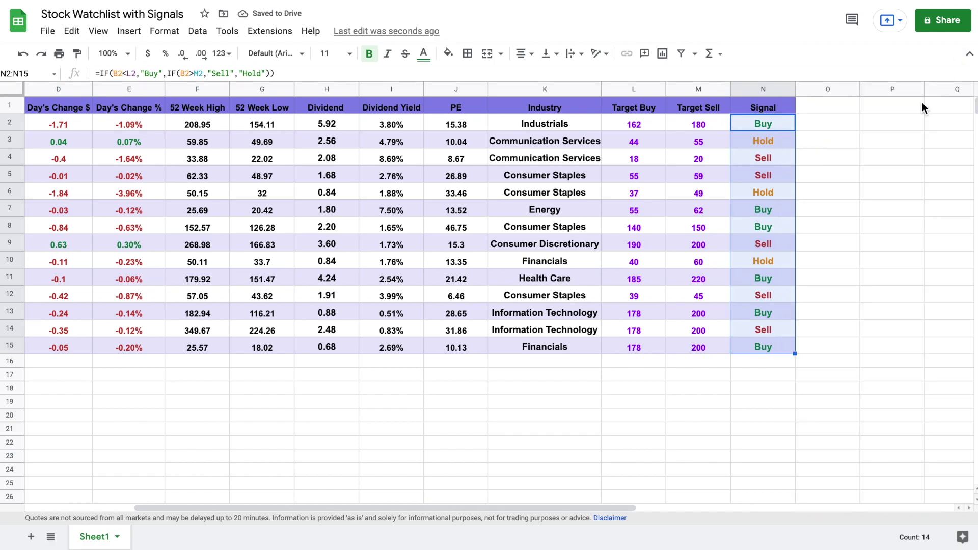
pyautogui.click(830, 242)
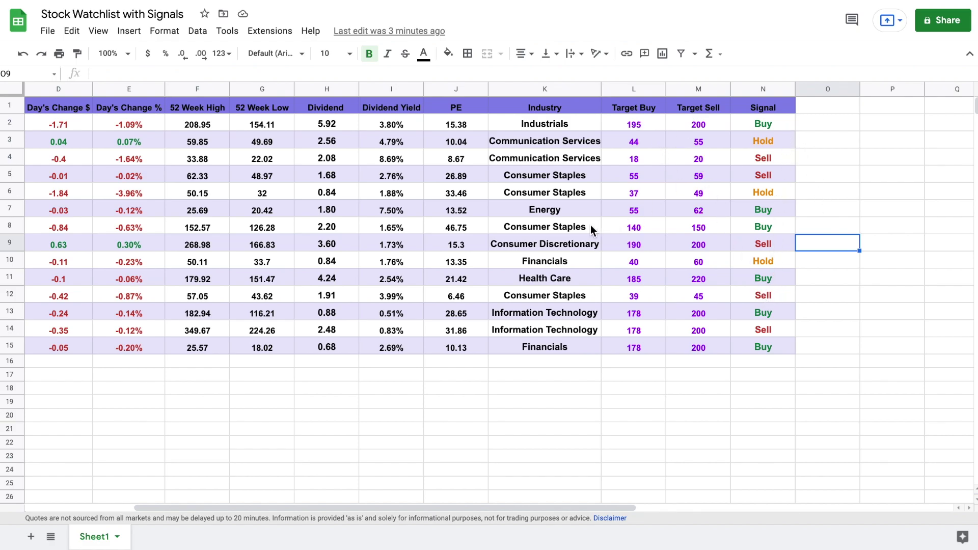
# - Narrow the PE, Dividend, Price and Ticker columns to fit their contents more closely
pyautogui.hscroll(-5, 591, 225)
pyautogui.moveTo(695, 92); pyautogui.dragTo(681, 92)
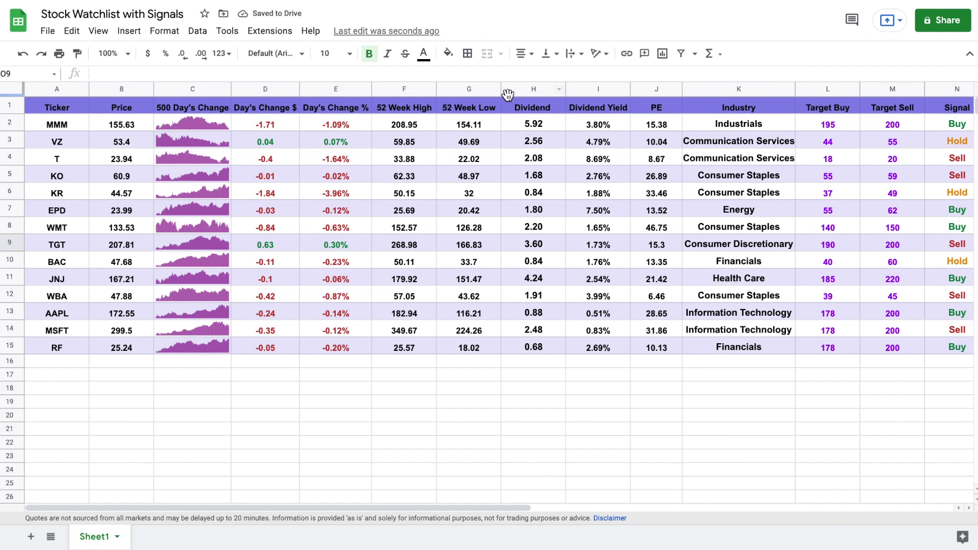
pyautogui.moveTo(563, 88); pyautogui.dragTo(556, 89)
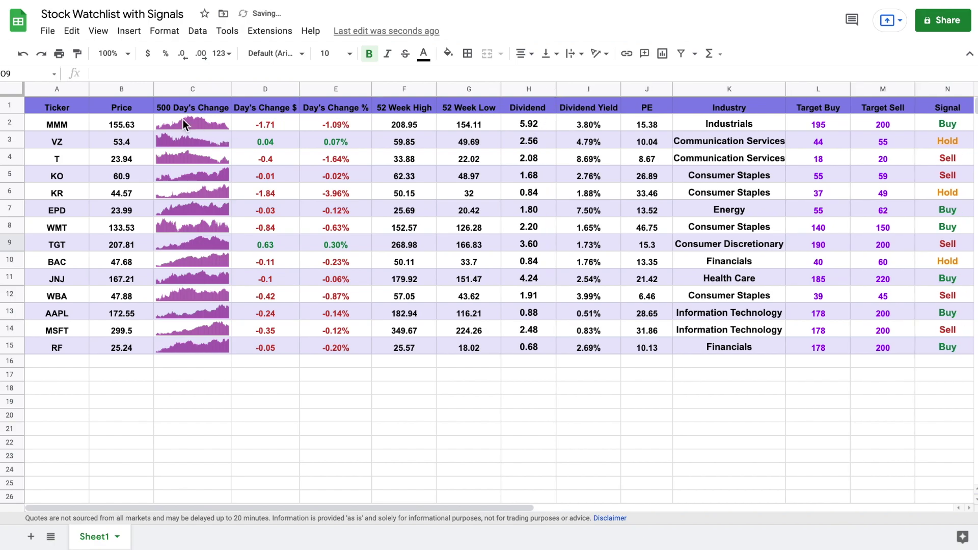
pyautogui.moveTo(154, 89); pyautogui.dragTo(146, 89)
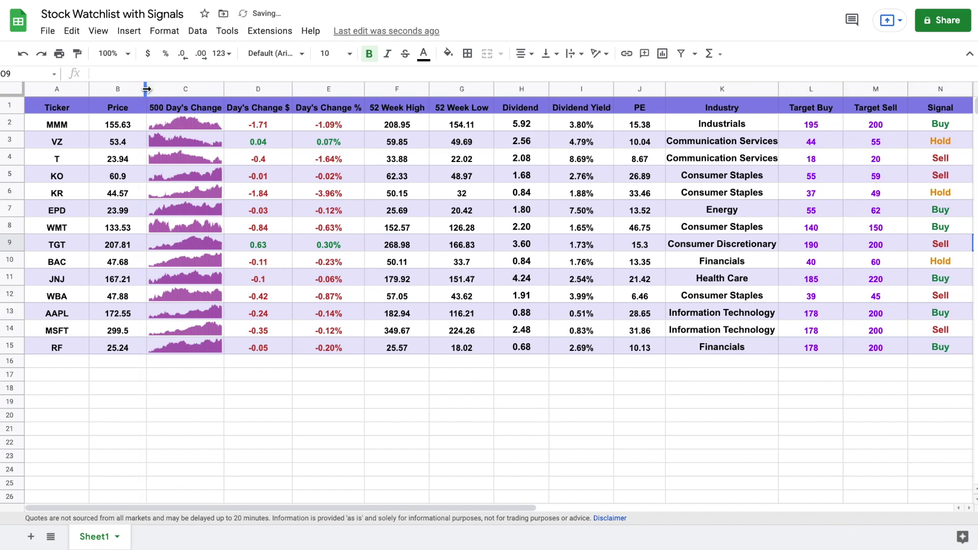
pyautogui.moveTo(89, 90); pyautogui.dragTo(81, 90)
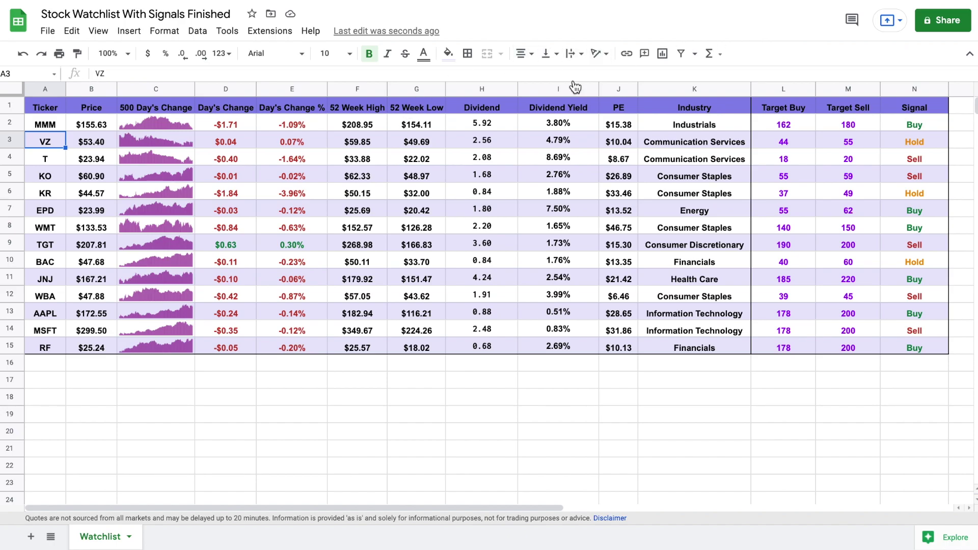
# - Replace the first ticker in A2 of the finished watchlist with O
pyautogui.click(49, 127)
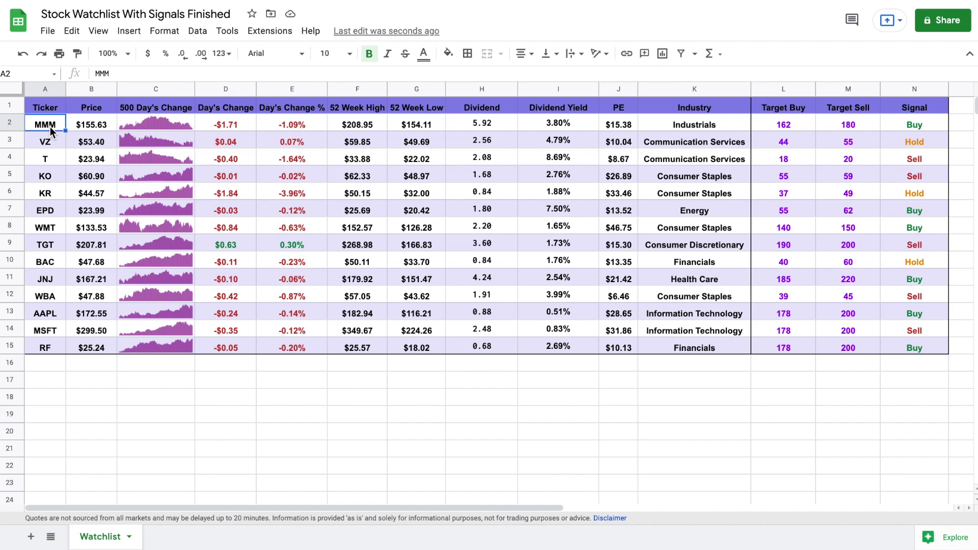
pyautogui.write('O')
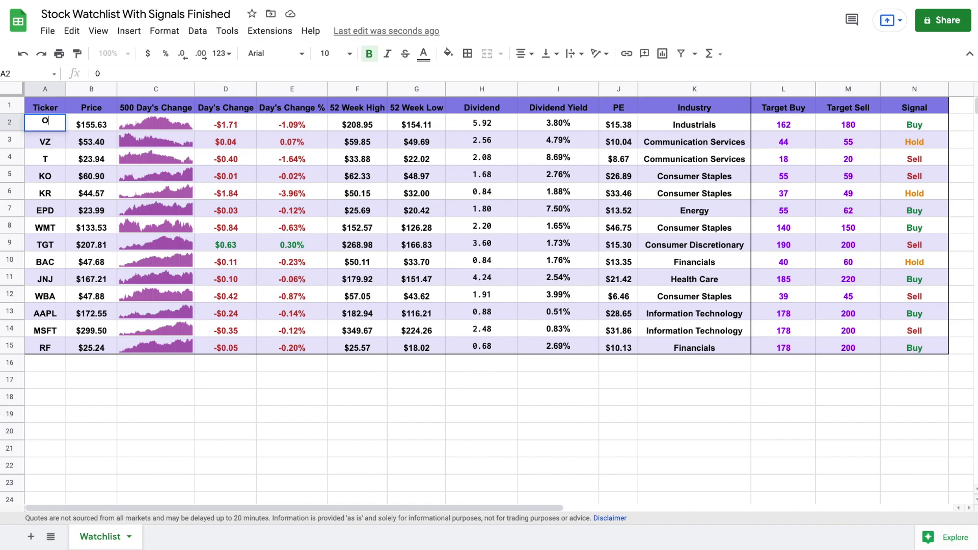
pyautogui.press('Return')
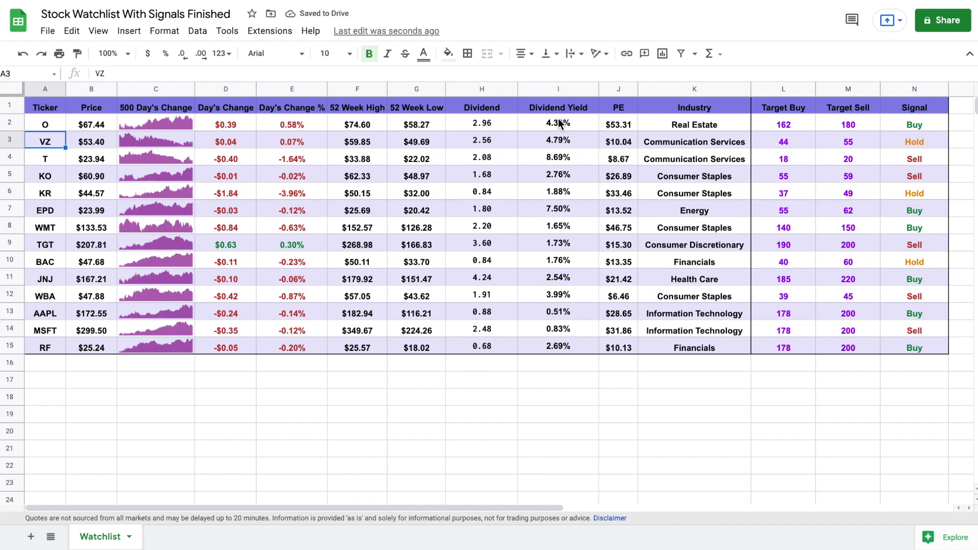
# - Set the sparkline period in header cell C1 to 365 days
pyautogui.click(152, 106)
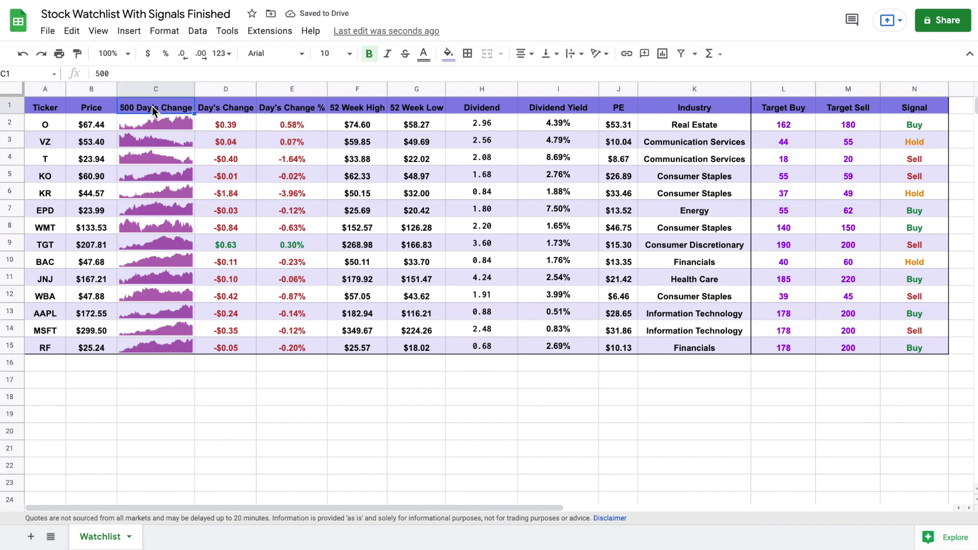
pyautogui.write('365')
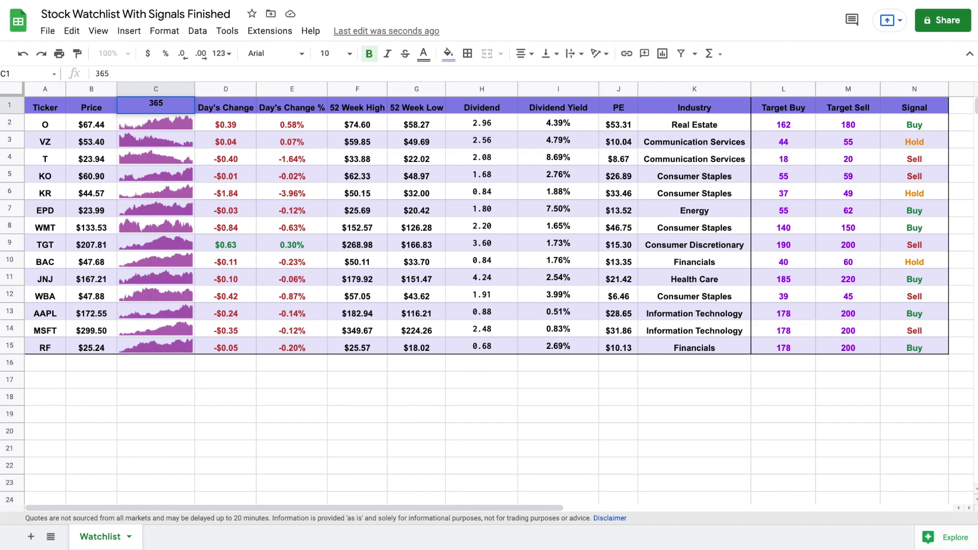
pyautogui.press('Return')
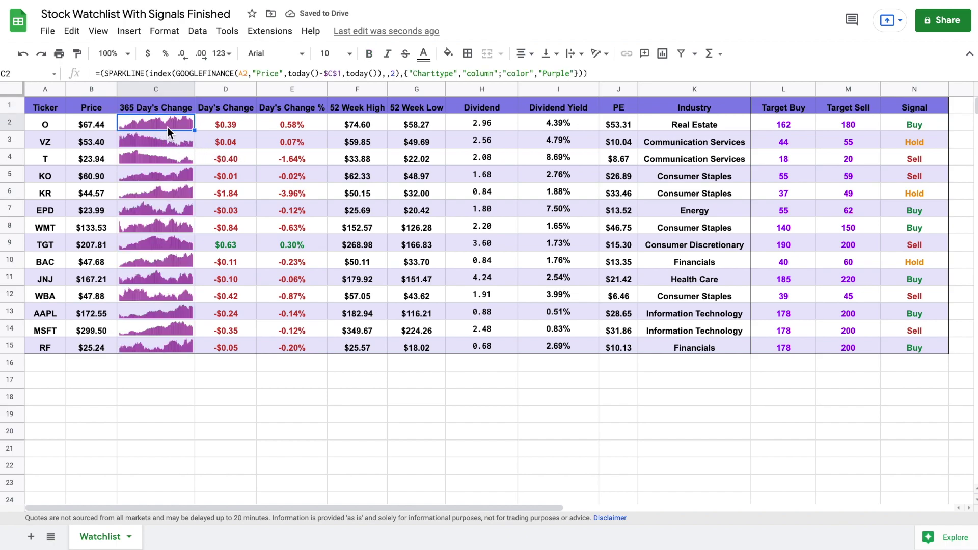
# - Set the target buy price for ticker O to 50 and its target sell price to 60
pyautogui.click(783, 127)
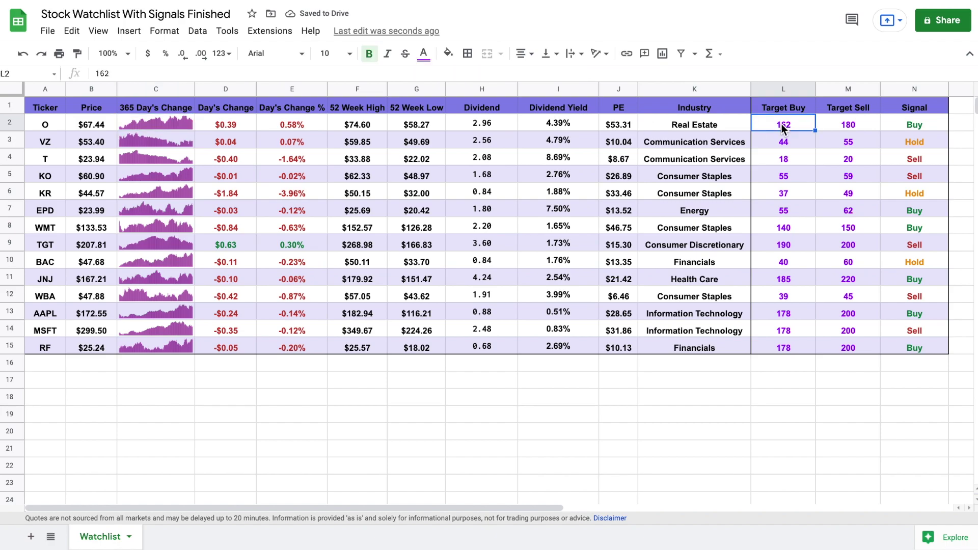
pyautogui.write('50')
pyautogui.press('Tab')
pyautogui.write('60')
pyautogui.press('Return')
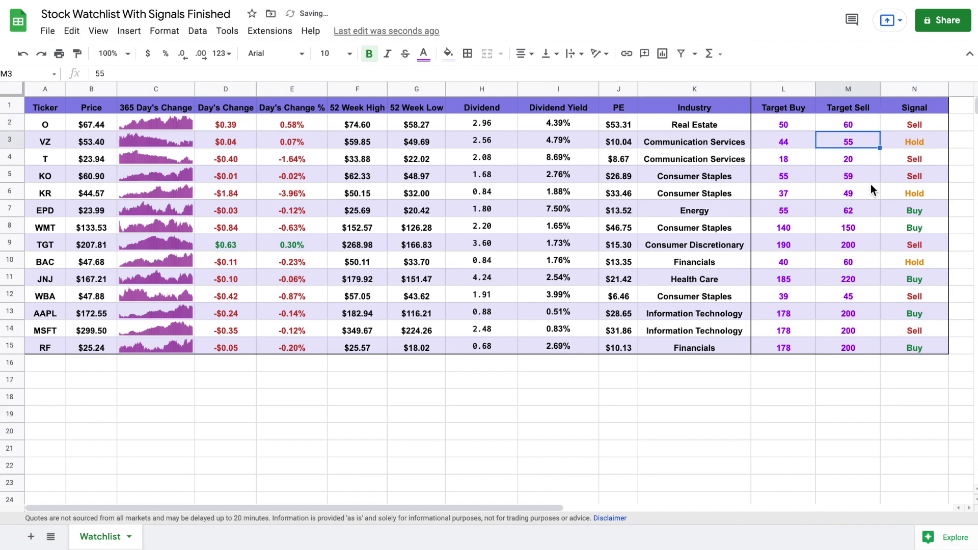
pyautogui.click(925, 125)
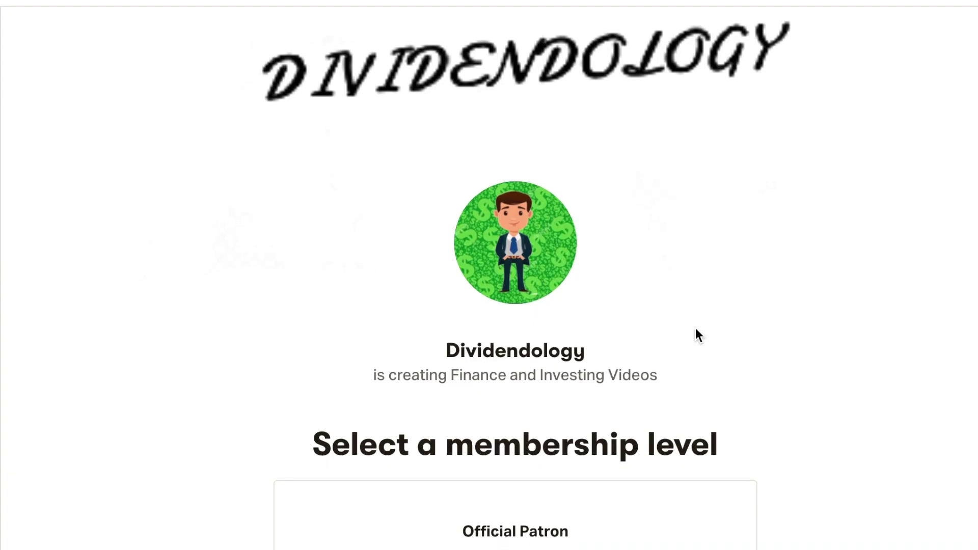
pyautogui.scroll(-5, 696, 328)
pyautogui.scroll(-4, 695, 328)
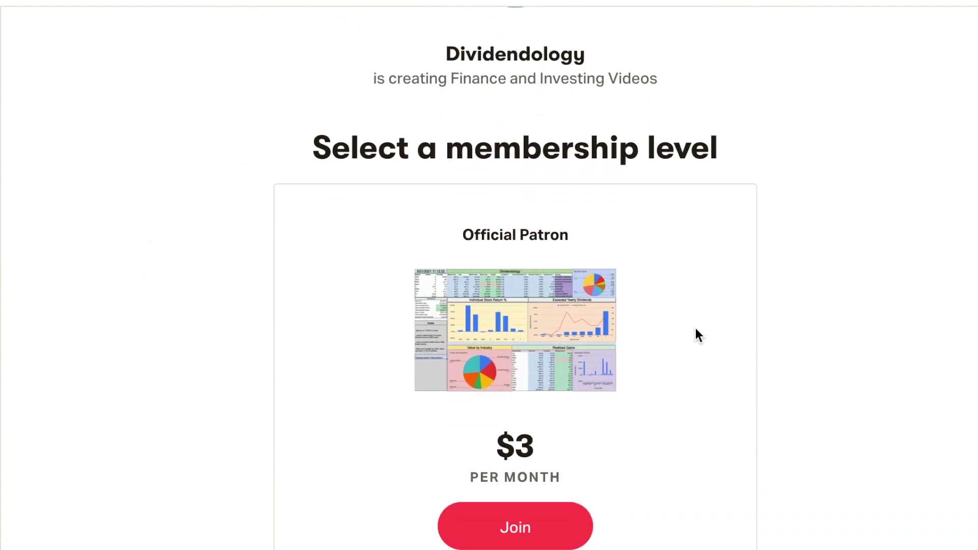